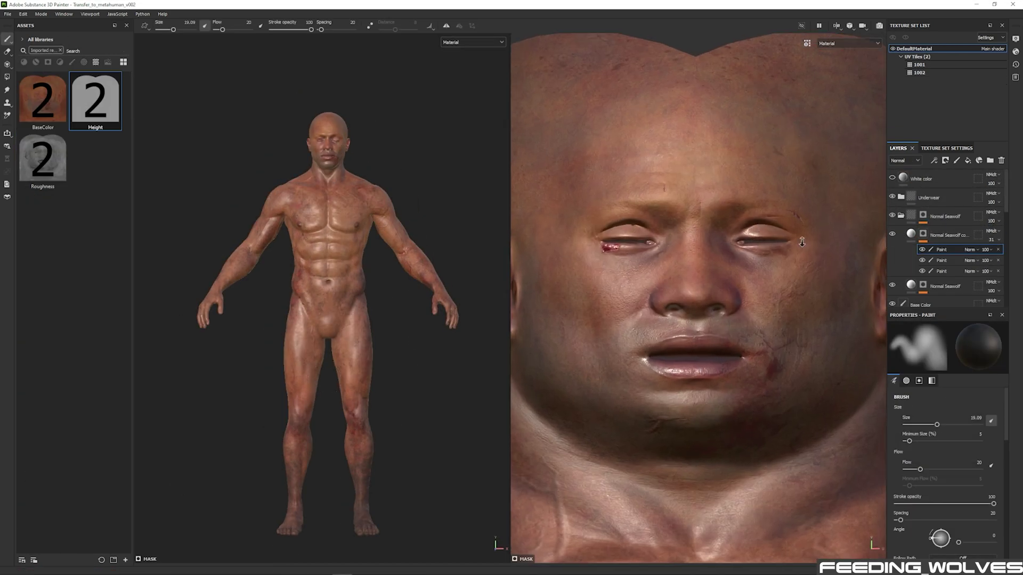
{"action": "scroll", "coordinate": [695, 264], "scroll_direction": "up", "scroll_amount": 2}
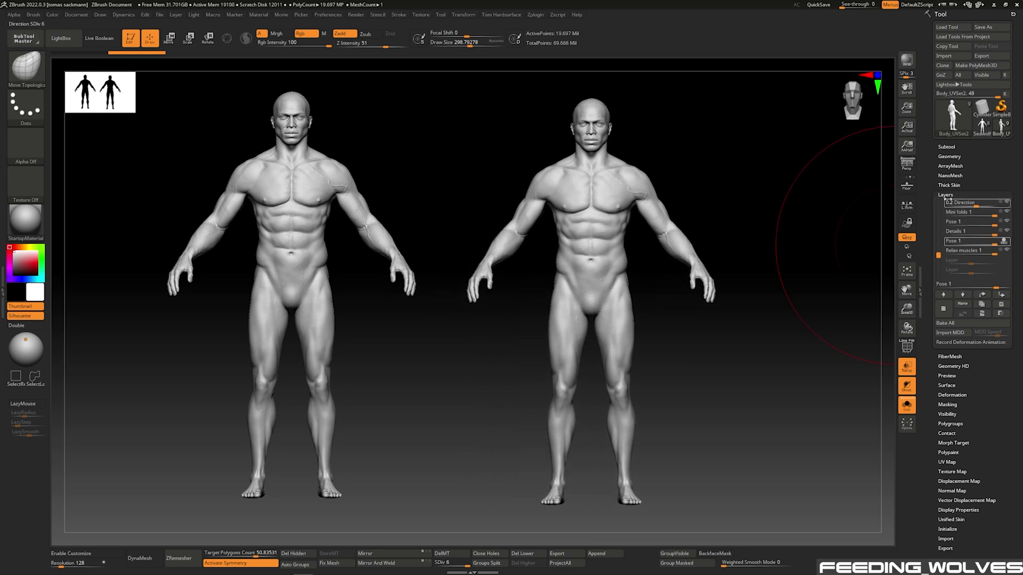
{"action": "left_click", "coordinate": [677, 259], "text": "alt"}
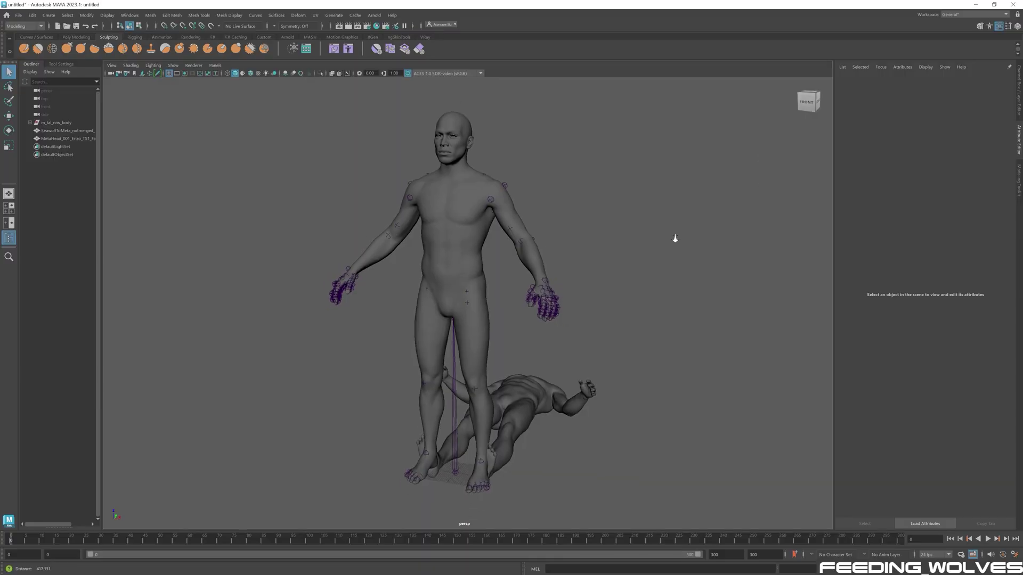
{"action": "left_click_drag", "start_coordinate": [673, 292], "coordinate": [623, 311], "text": "alt"}
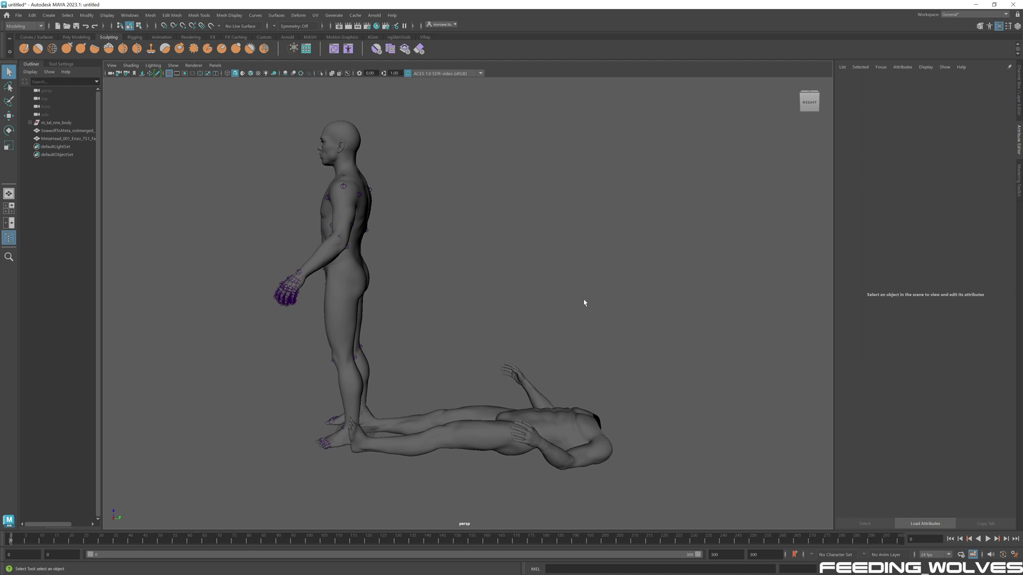
{"action": "left_click", "coordinate": [530, 424]}
{"action": "left_click_drag", "start_coordinate": [587, 277], "coordinate": [540, 180], "text": "alt"}
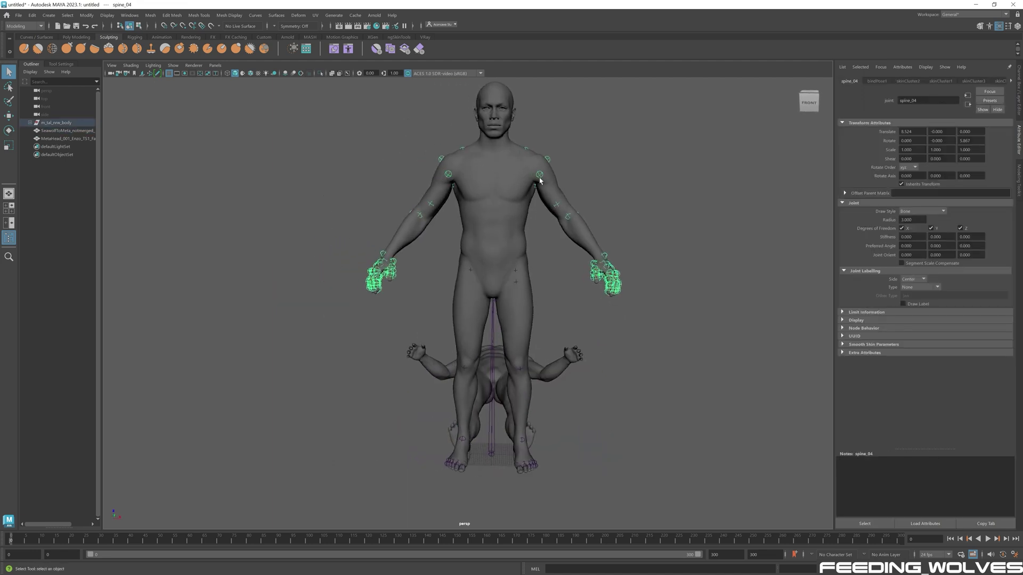
{"action": "left_click_drag", "start_coordinate": [508, 234], "coordinate": [520, 165], "text": "alt"}
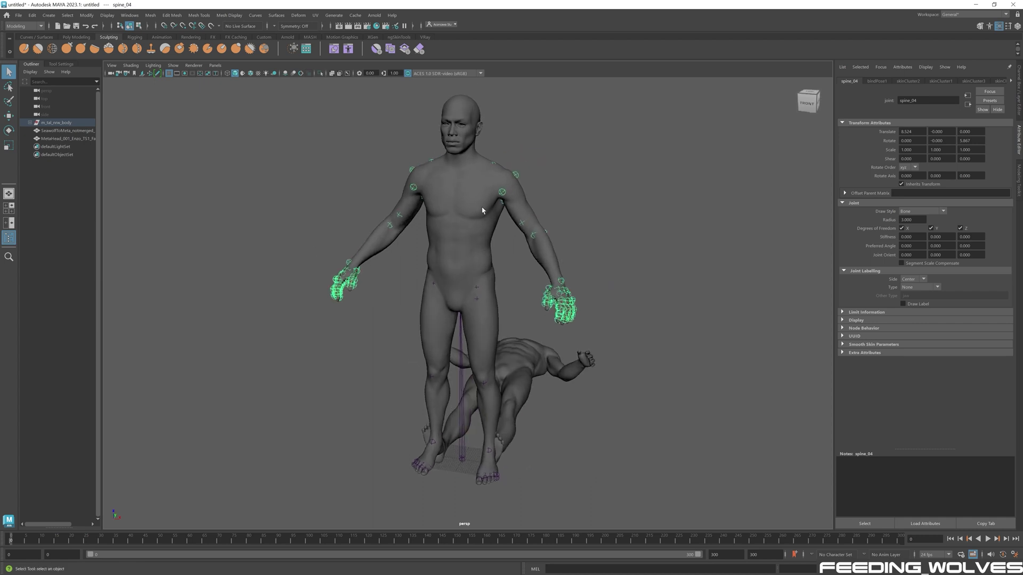
{"action": "right_click_drag", "start_coordinate": [482, 211], "coordinate": [514, 200], "text": "alt"}
{"action": "middle_click_drag", "start_coordinate": [463, 189], "coordinate": [478, 227], "text": "alt"}
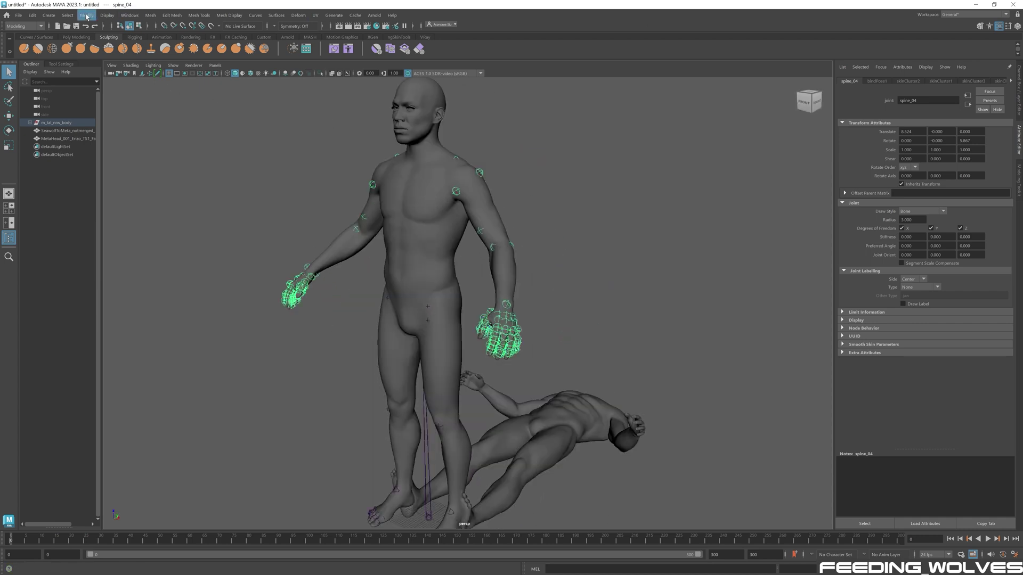
Open the Settings category of the preferences and save with Z as the world up axis.
{"action": "left_click", "coordinate": [368, 212]}
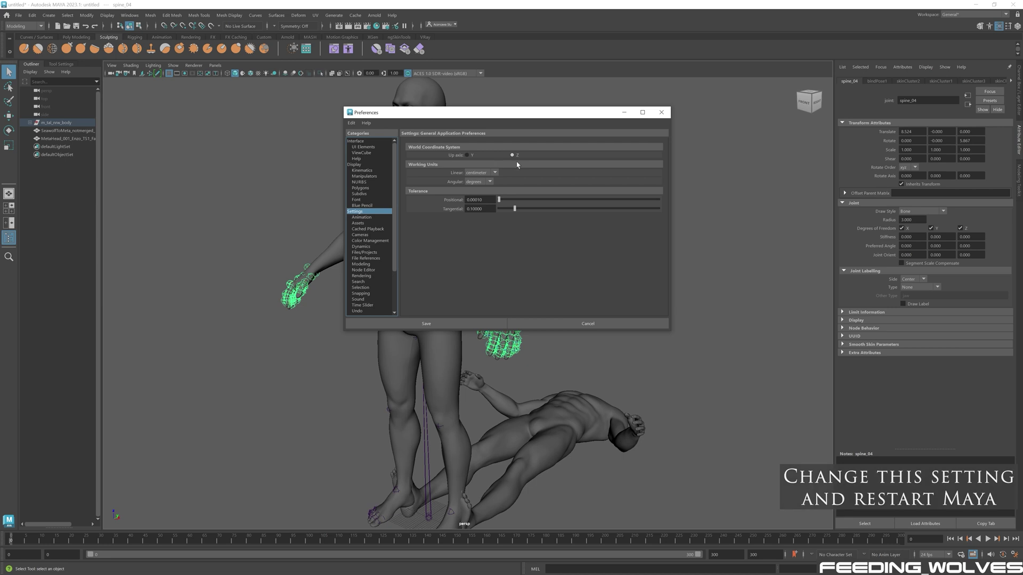
{"action": "left_click", "coordinate": [471, 323]}
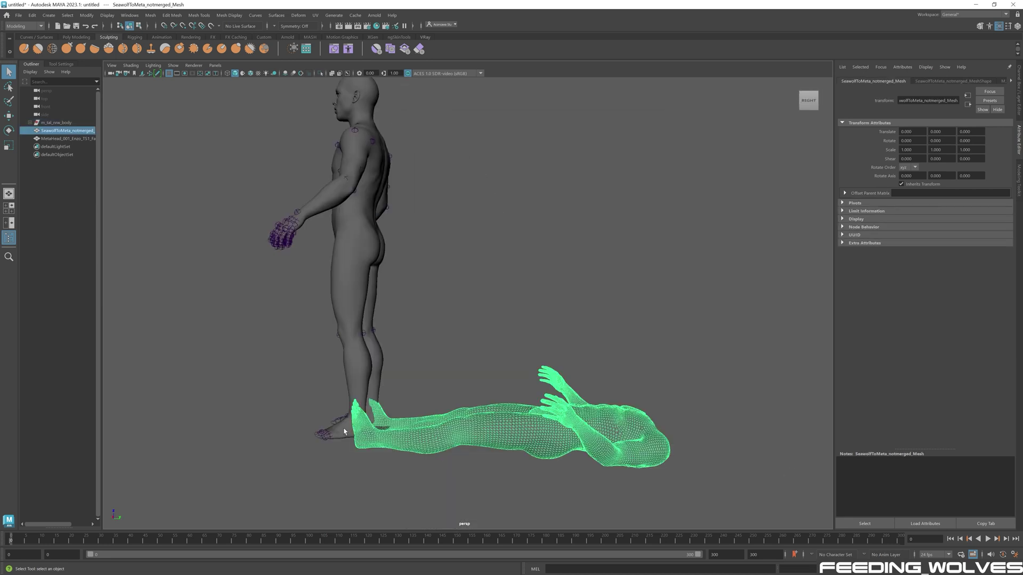
Stand the lying SeawolfToMeta_notmerged_Mesh body upright by setting its Rotate X to 90.
{"action": "middle_click_drag", "start_coordinate": [599, 435], "coordinate": [621, 442], "text": "alt"}
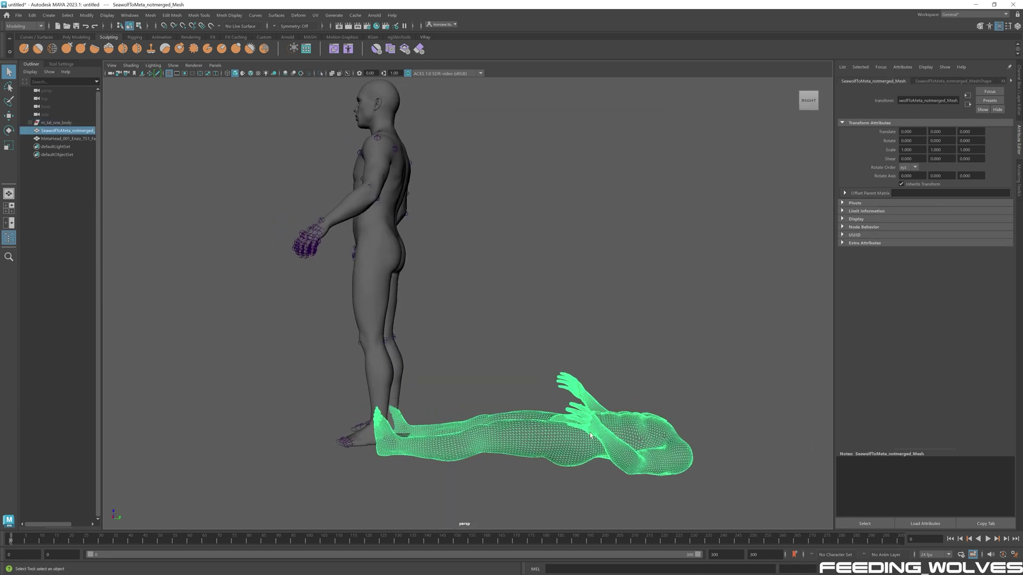
{"action": "left_click_drag", "start_coordinate": [553, 430], "coordinate": [556, 416], "text": "alt"}
{"action": "scroll", "coordinate": [555, 417], "scroll_direction": "down", "scroll_amount": 2}
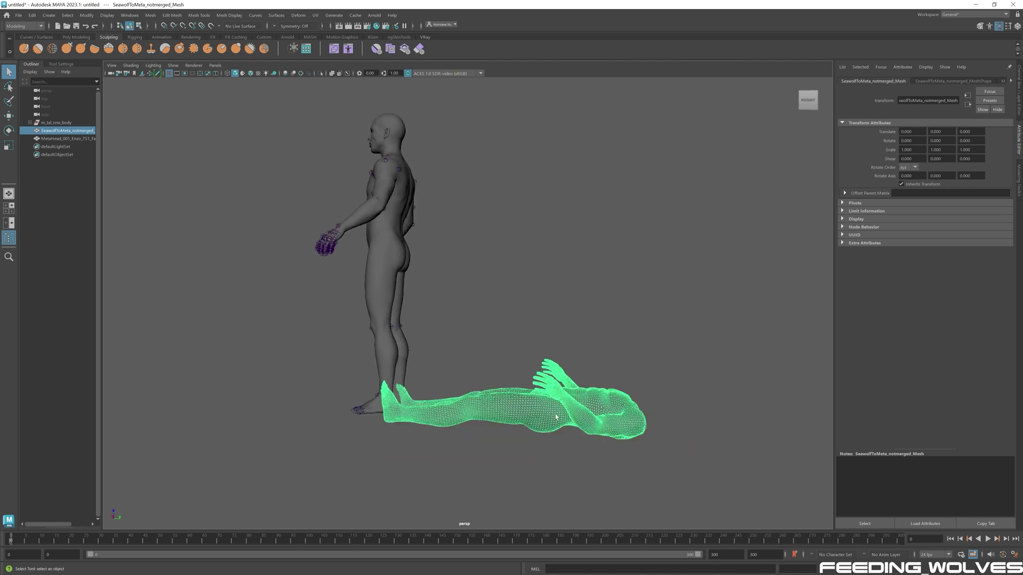
{"action": "left_click", "coordinate": [580, 337]}
{"action": "left_click", "coordinate": [564, 398]}
{"action": "left_click", "coordinate": [1018, 87]}
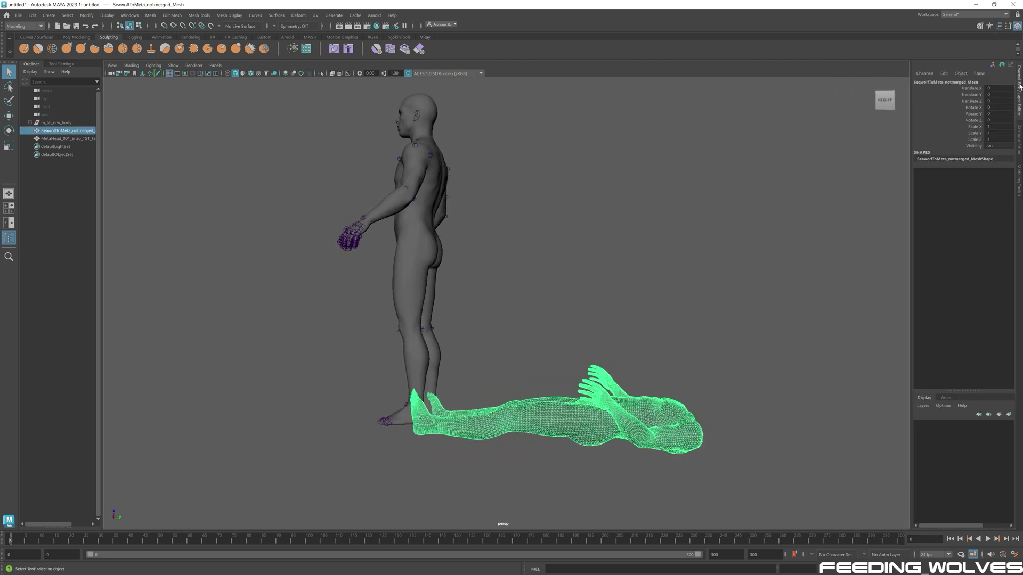
{"action": "double_click", "coordinate": [996, 107]}
{"action": "type", "text": "-90"}
{"action": "key", "text": "Return"}
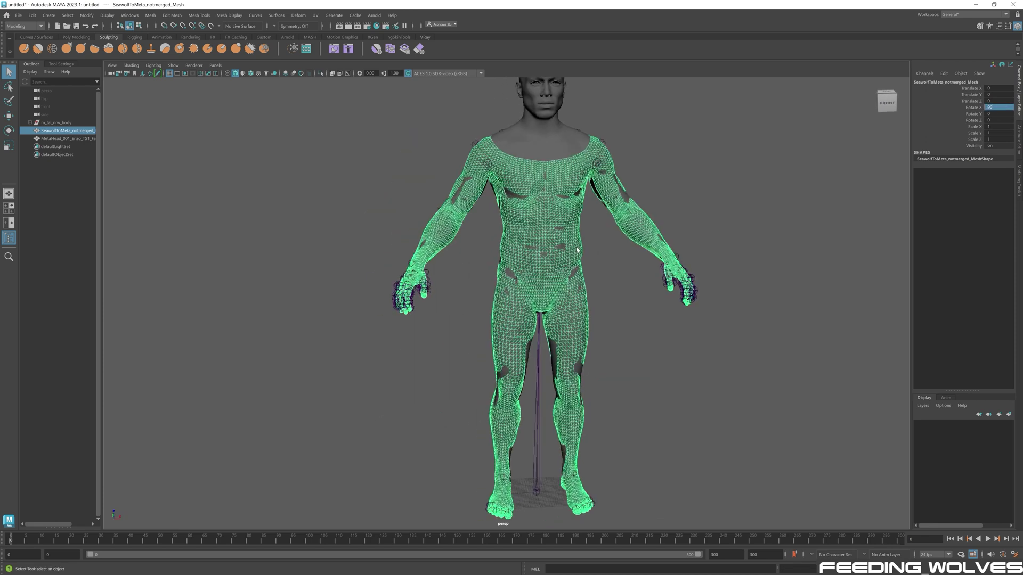
Freeze the transformations of the rotated SeawolfToMeta_notmerged_Mesh body.
{"action": "middle_click_drag", "start_coordinate": [579, 249], "coordinate": [565, 247], "text": "alt"}
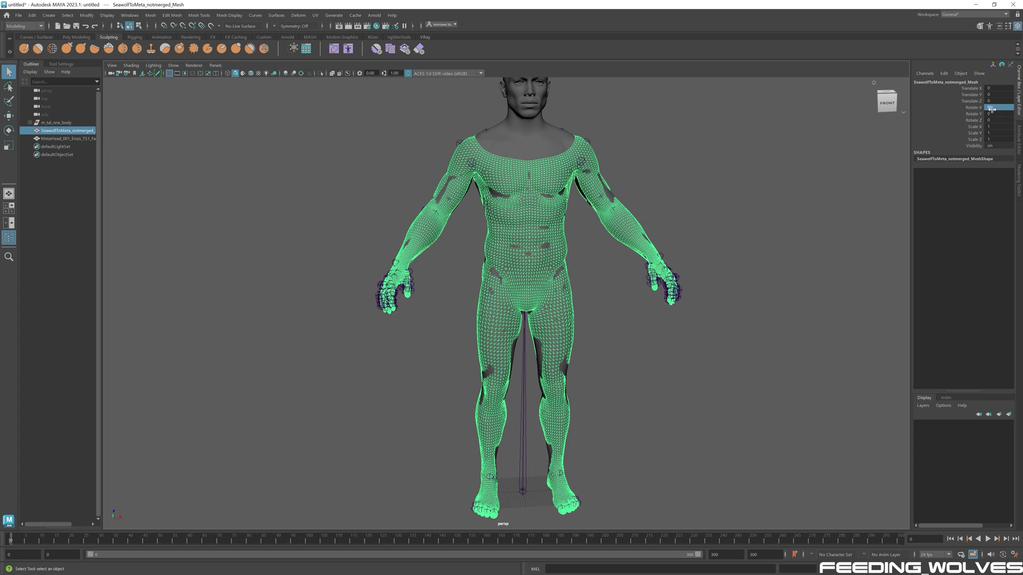
{"action": "left_click", "coordinate": [86, 14]}
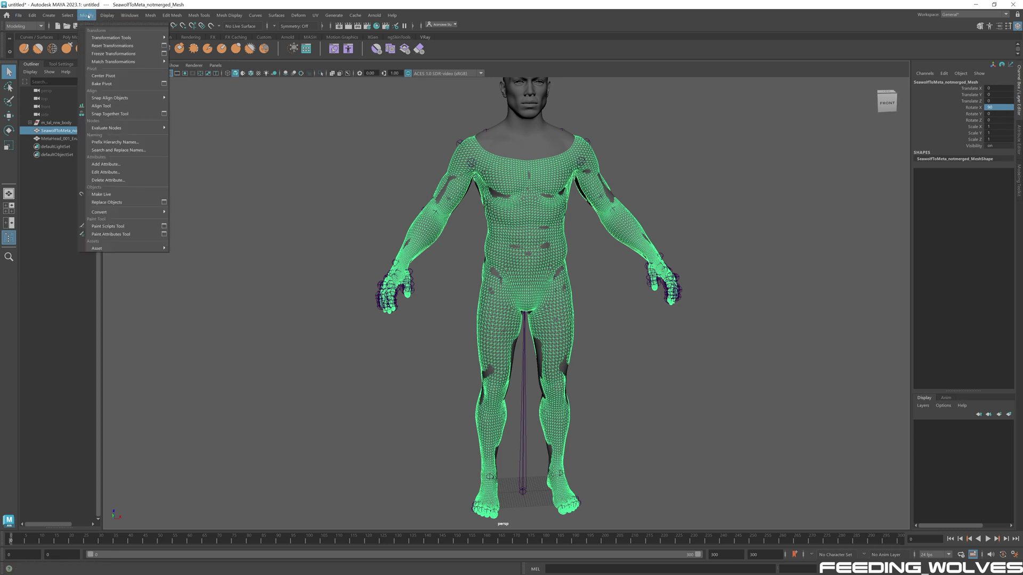
{"action": "left_click", "coordinate": [113, 53]}
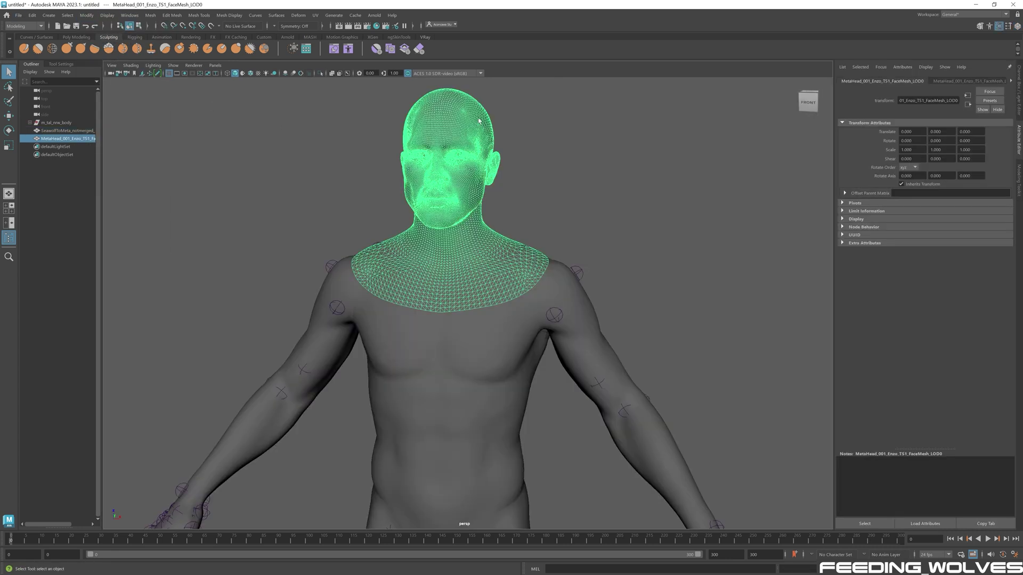
{"action": "right_click_drag", "start_coordinate": [509, 249], "coordinate": [560, 211], "text": "alt"}
{"action": "middle_click_drag", "start_coordinate": [560, 211], "coordinate": [590, 303], "text": "alt"}
{"action": "right_click_drag", "start_coordinate": [540, 329], "coordinate": [618, 334], "text": "alt"}
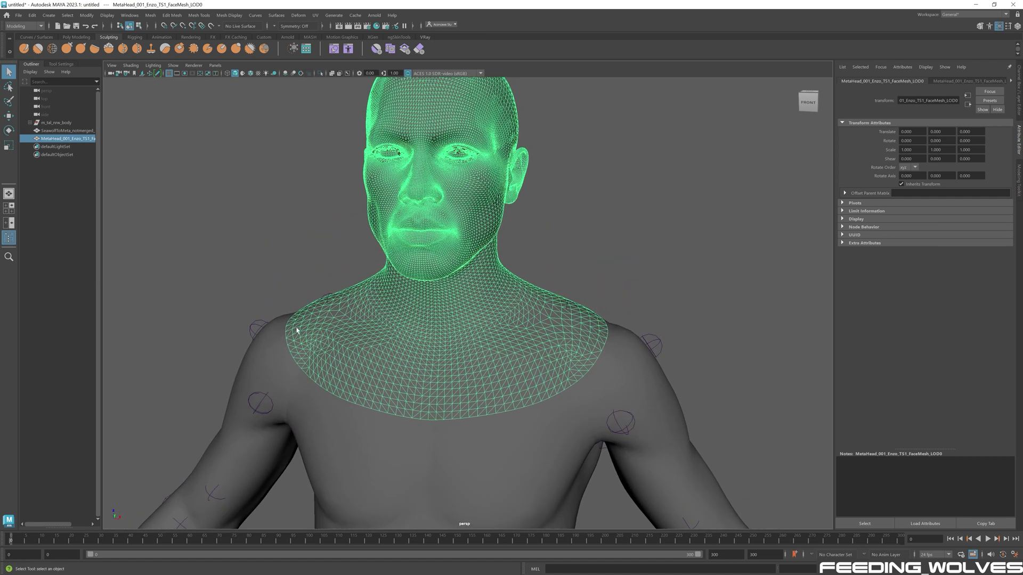
{"action": "right_click_drag", "start_coordinate": [615, 371], "coordinate": [525, 330], "text": "alt"}
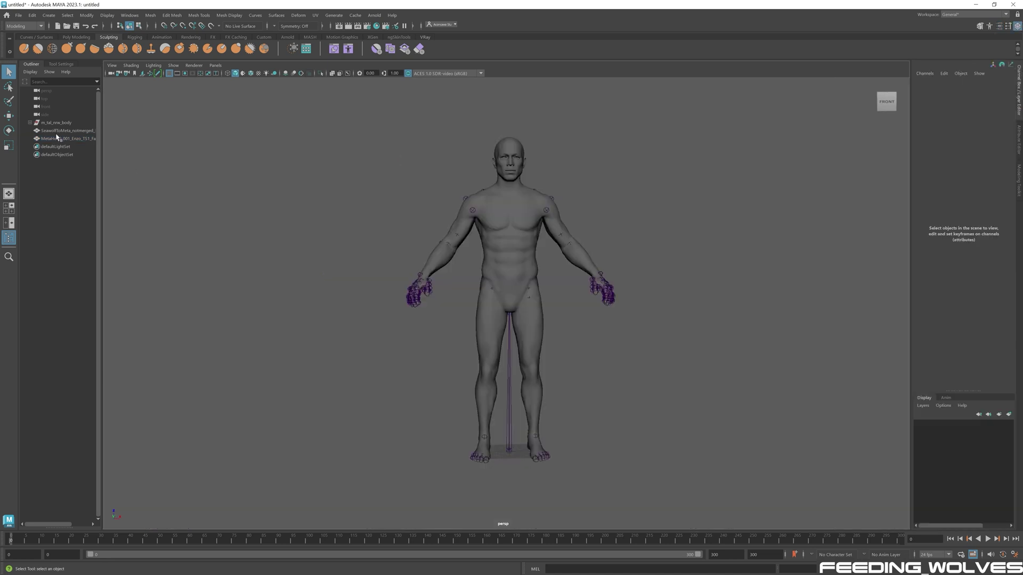
Move the SeawolfToMeta_notmerged_Mesh body about 114.5 units along X so it stands beside the MetaHuman body.
{"action": "left_click", "coordinate": [67, 138]}
{"action": "middle_click_drag", "start_coordinate": [592, 248], "coordinate": [362, 176], "text": "alt"}
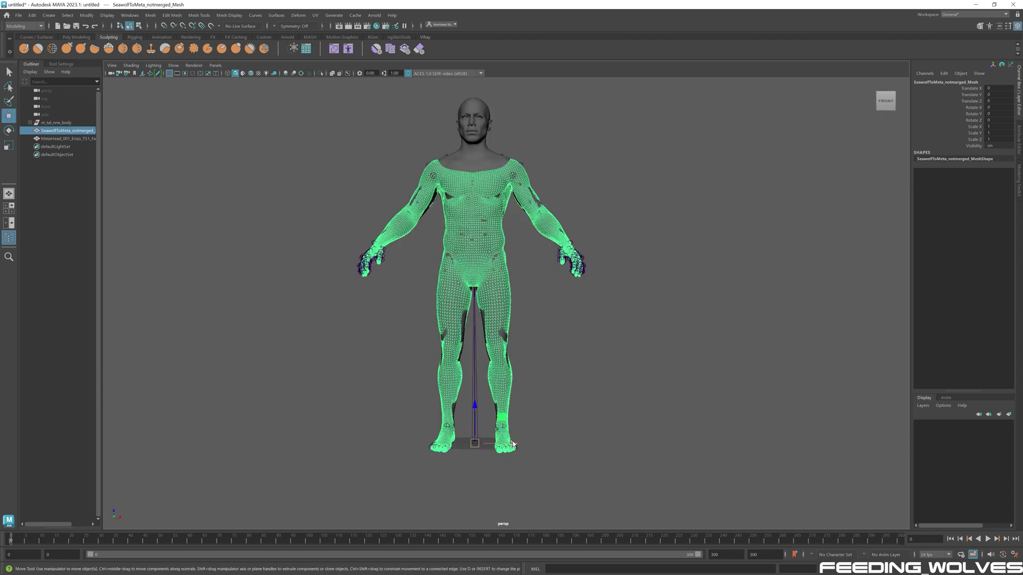
{"action": "left_click_drag", "start_coordinate": [511, 443], "coordinate": [730, 442]}
{"action": "middle_click_drag", "start_coordinate": [730, 210], "coordinate": [696, 239], "text": "alt"}
{"action": "scroll", "coordinate": [696, 240], "scroll_direction": "up", "scroll_amount": 1}
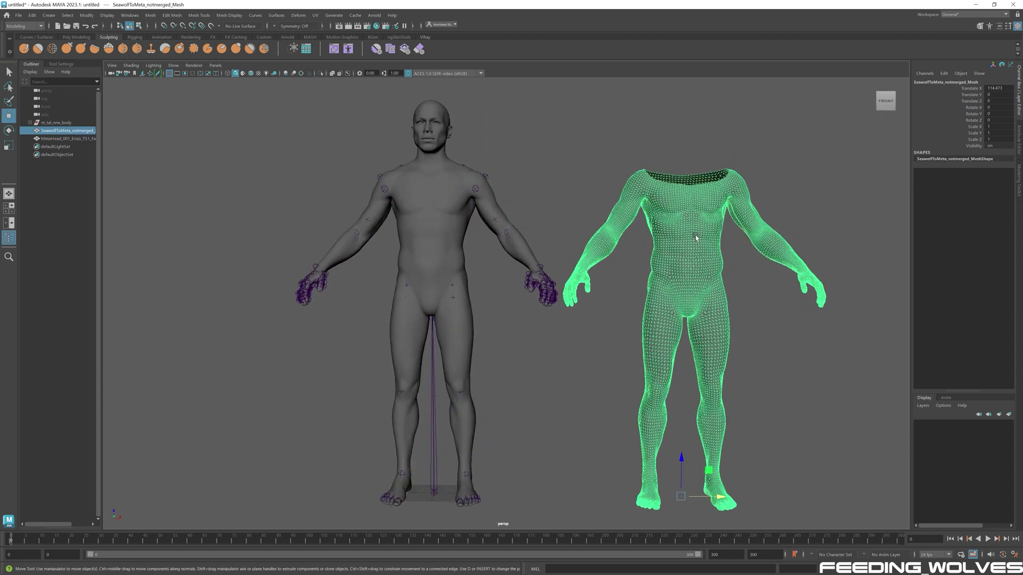
Apply Soften Edge to the SeawolfToMeta_notmerged_Mesh body and deselect it.
{"action": "left_click", "coordinate": [235, 18]}
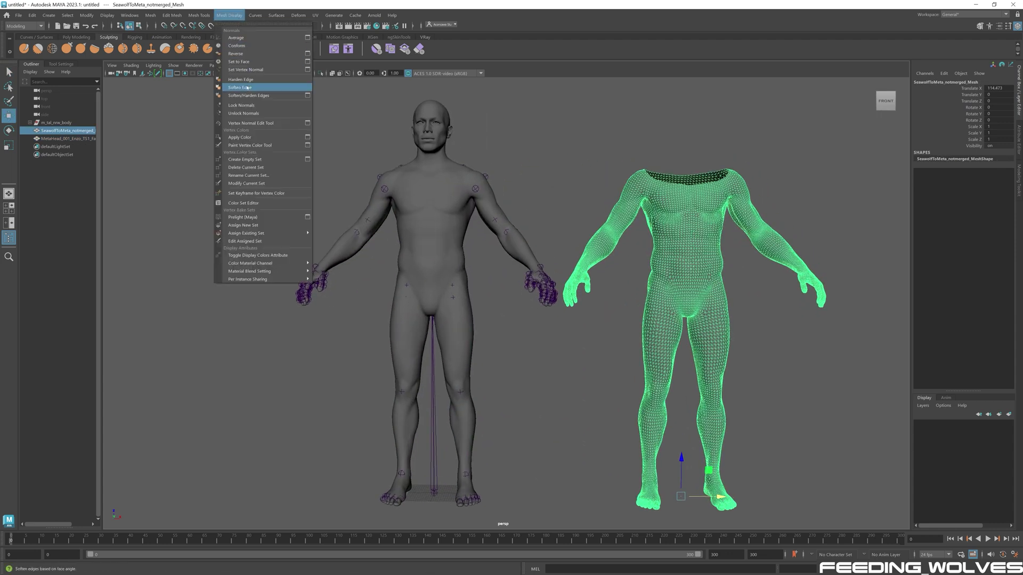
{"action": "left_click", "coordinate": [247, 87]}
{"action": "middle_click_drag", "start_coordinate": [603, 208], "coordinate": [544, 205], "text": "alt"}
{"action": "left_click", "coordinate": [544, 204]}
Compare the sculpted body's shape with the MetaHuman body from several angles and distances.
{"action": "left_click_drag", "start_coordinate": [612, 230], "coordinate": [565, 213], "text": "alt"}
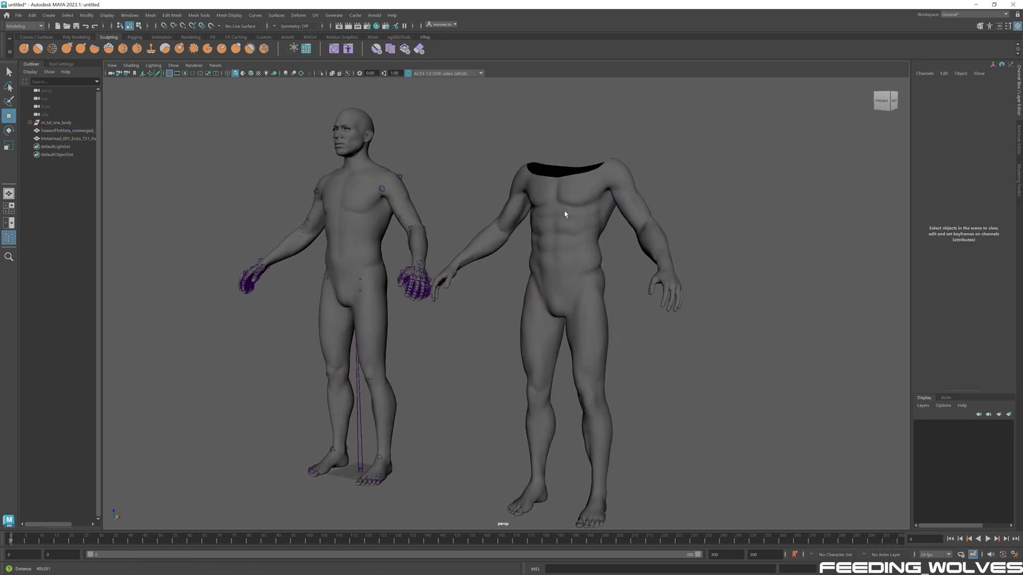
{"action": "right_click_drag", "start_coordinate": [565, 213], "coordinate": [673, 248], "text": "alt"}
{"action": "left_click_drag", "start_coordinate": [564, 279], "coordinate": [616, 284], "text": "alt"}
{"action": "right_click_drag", "start_coordinate": [616, 284], "coordinate": [605, 260], "text": "alt"}
{"action": "left_click_drag", "start_coordinate": [649, 264], "coordinate": [560, 265], "text": "alt"}
{"action": "right_click_drag", "start_coordinate": [565, 256], "coordinate": [510, 274], "text": "alt"}
{"action": "left_click_drag", "start_coordinate": [509, 274], "coordinate": [571, 280], "text": "alt"}
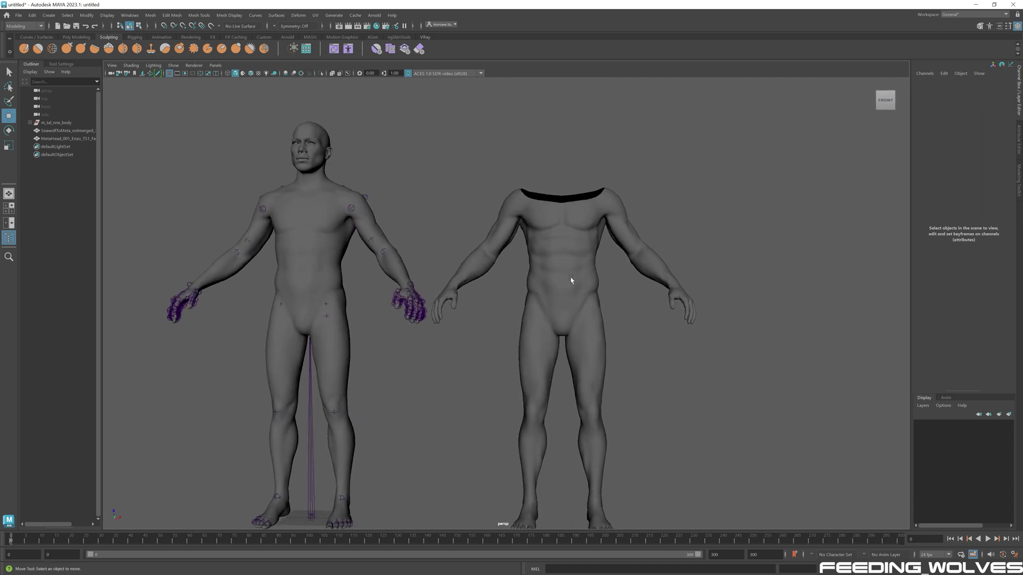
{"action": "right_click_drag", "start_coordinate": [653, 293], "coordinate": [607, 307], "text": "alt"}
{"action": "middle_click_drag", "start_coordinate": [607, 308], "coordinate": [636, 271], "text": "alt"}
{"action": "right_click_drag", "start_coordinate": [635, 271], "coordinate": [667, 231], "text": "alt"}
{"action": "scroll", "coordinate": [668, 231], "scroll_direction": "down", "scroll_amount": 2}
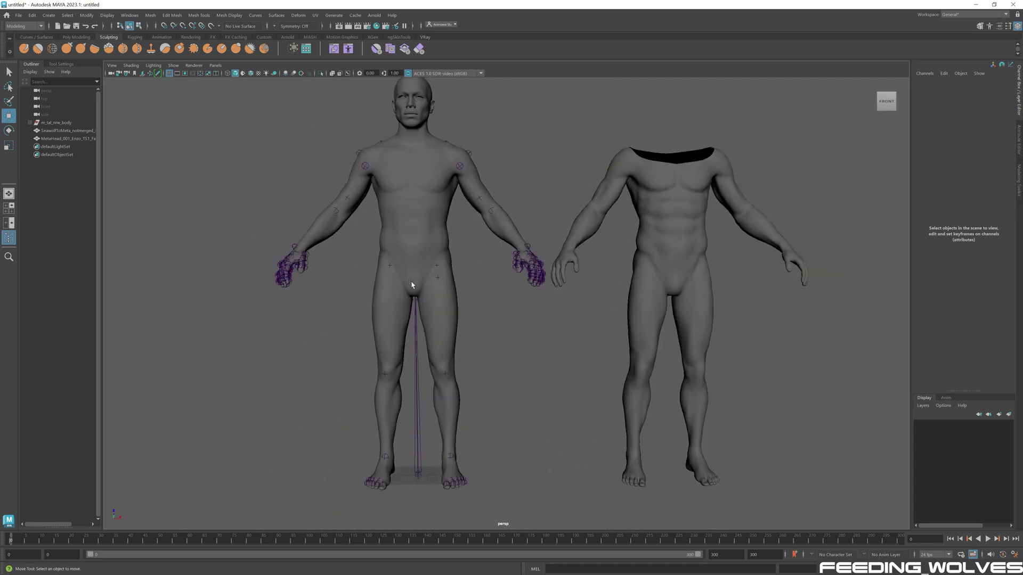
{"action": "scroll", "coordinate": [660, 222], "scroll_direction": "down", "scroll_amount": 1}
{"action": "middle_click_drag", "start_coordinate": [660, 222], "coordinate": [649, 239], "text": "alt"}
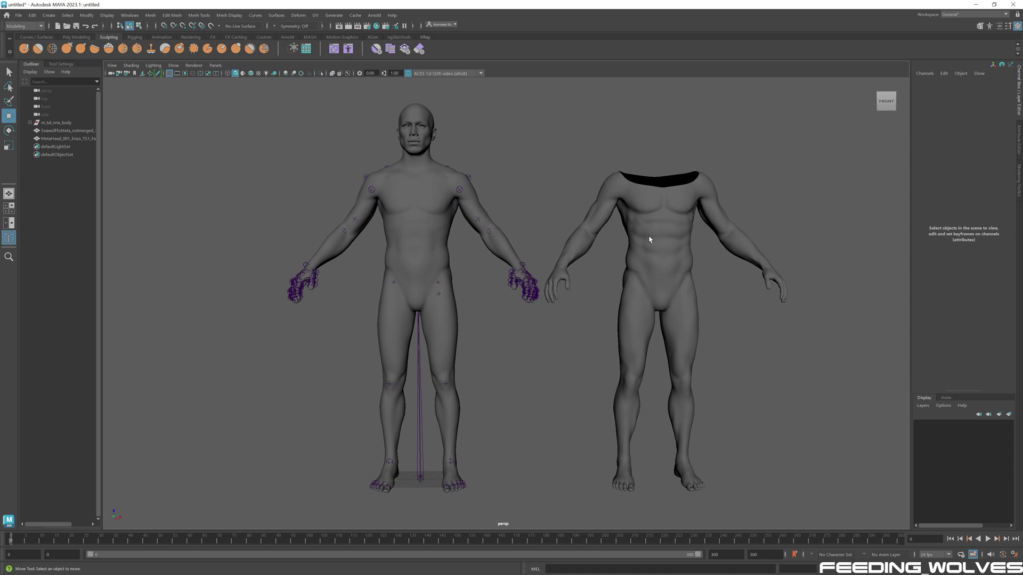
Move root and m_tal_nrw_body_LodGroup out of the m_tal_nrw_body group and delete the emptied group.
{"action": "left_click", "coordinate": [66, 124]}
{"action": "left_click", "coordinate": [31, 123]}
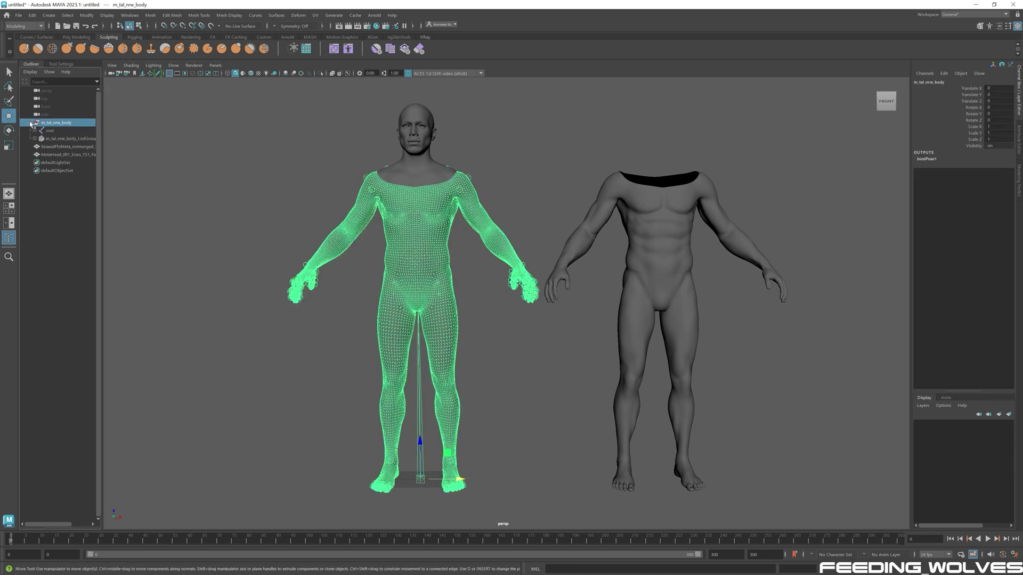
{"action": "left_click", "coordinate": [63, 131]}
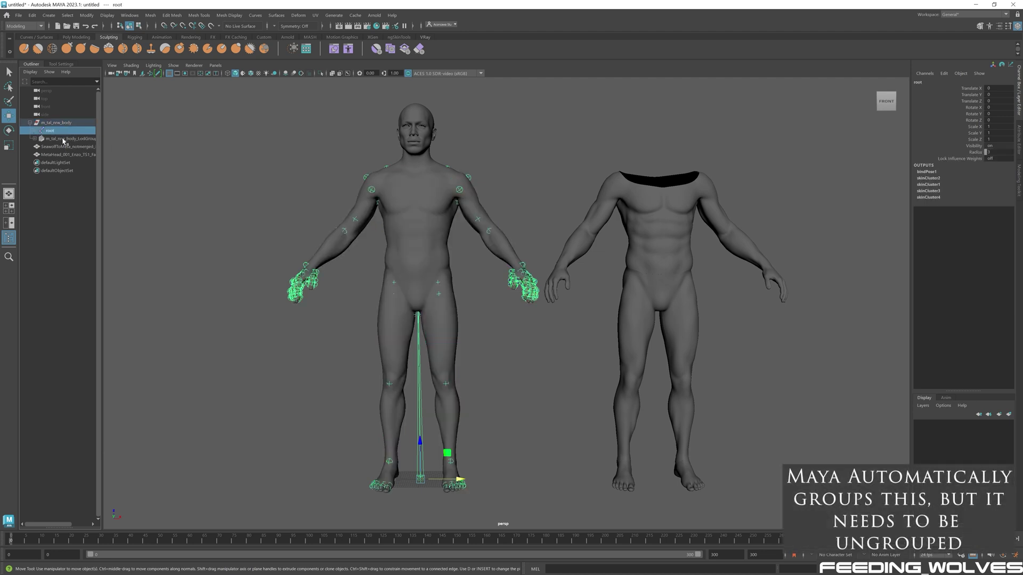
{"action": "left_click", "coordinate": [66, 139], "text": "shift"}
{"action": "left_click_drag", "start_coordinate": [65, 141], "coordinate": [64, 122]}
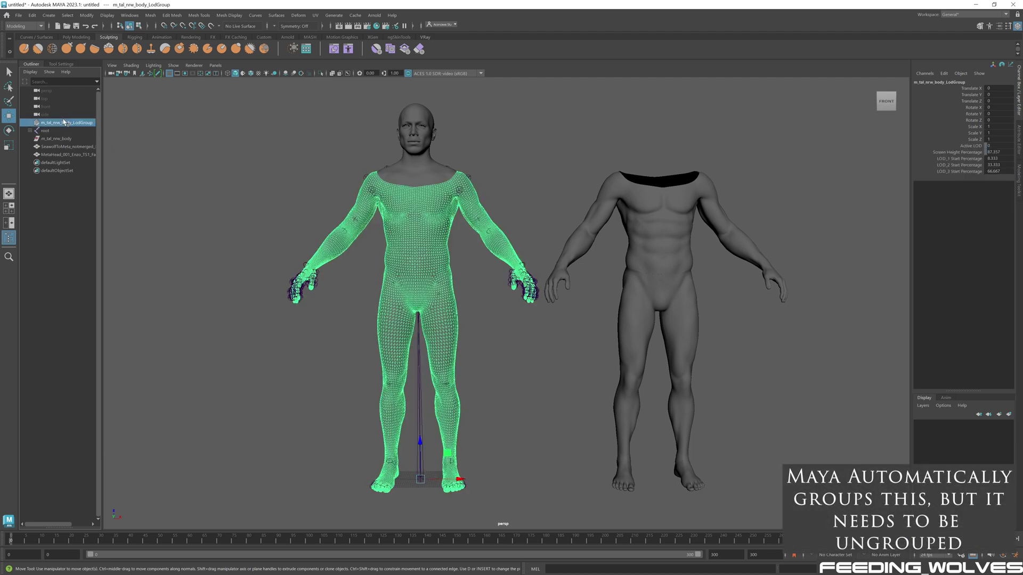
{"action": "left_click", "coordinate": [60, 138]}
{"action": "key", "text": "Delete"}
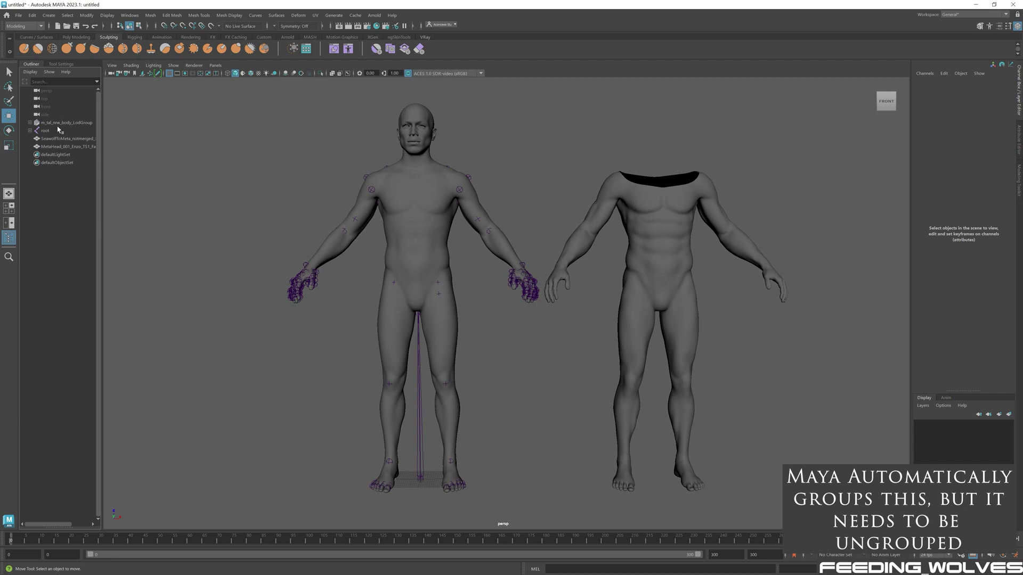
Duplicate m_tal_nrw_body_LodGroup and select the m_tal_nrw_body_LOD0 mesh inside the copy.
{"action": "left_click", "coordinate": [58, 126]}
{"action": "left_click", "coordinate": [55, 131]}
{"action": "left_click", "coordinate": [54, 123]}
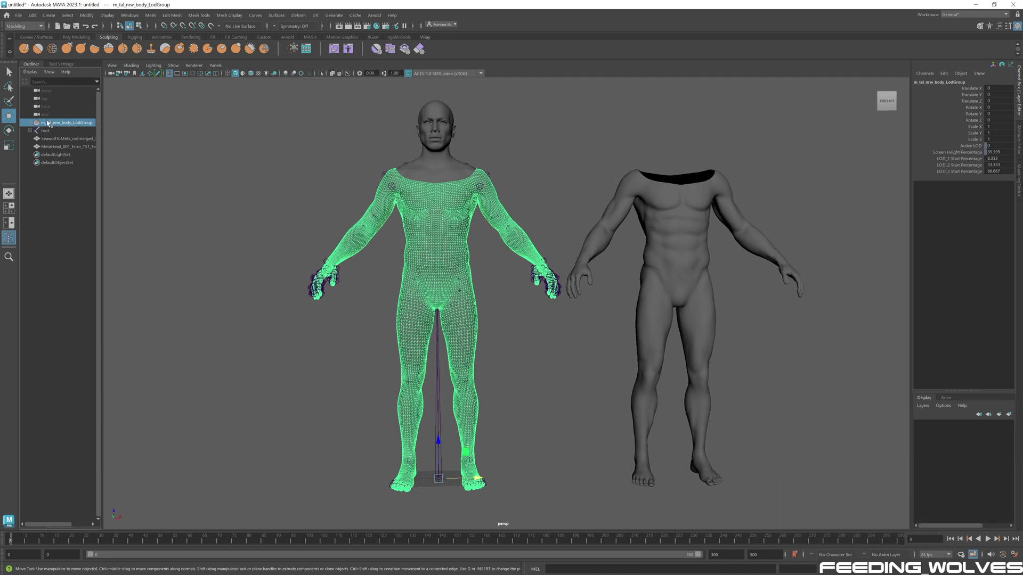
{"action": "key", "text": "ctrl+d"}
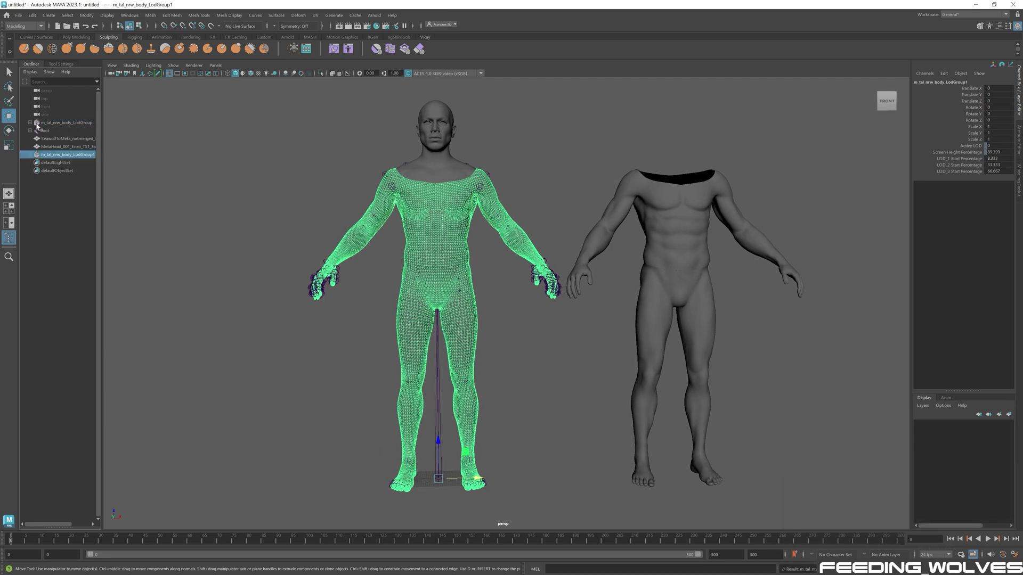
{"action": "left_click", "coordinate": [30, 154]}
{"action": "left_click", "coordinate": [66, 163]}
{"action": "middle_click_drag", "start_coordinate": [417, 218], "coordinate": [426, 217], "text": "alt"}
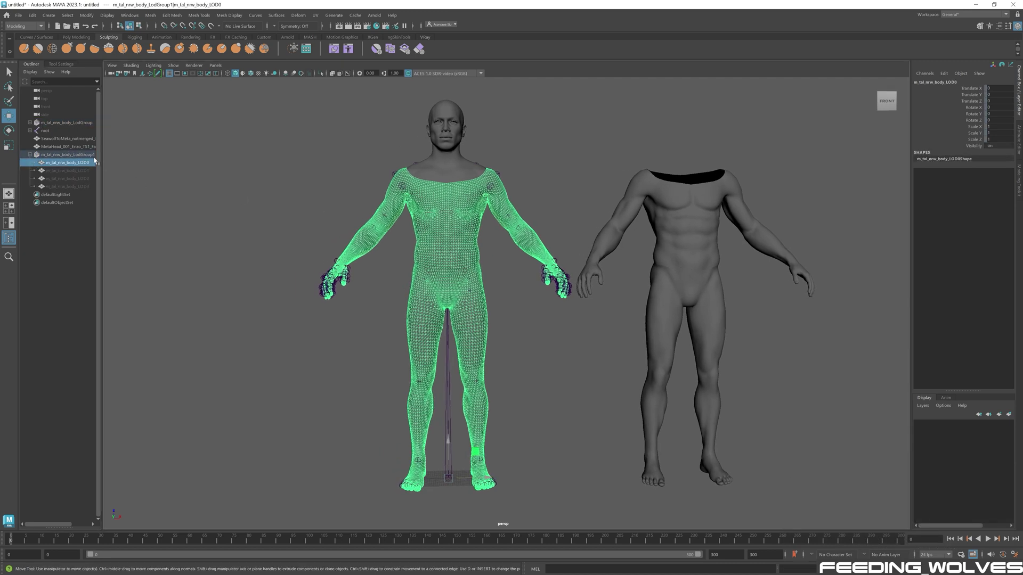
Hide the original m_tal_nrw_body_LodGroup, the root skeleton and the MetaHead face mesh, leaving the sculpted and duplicated bodies in view.
{"action": "left_click", "coordinate": [63, 139]}
{"action": "scroll", "coordinate": [694, 223], "scroll_direction": "up", "scroll_amount": 1}
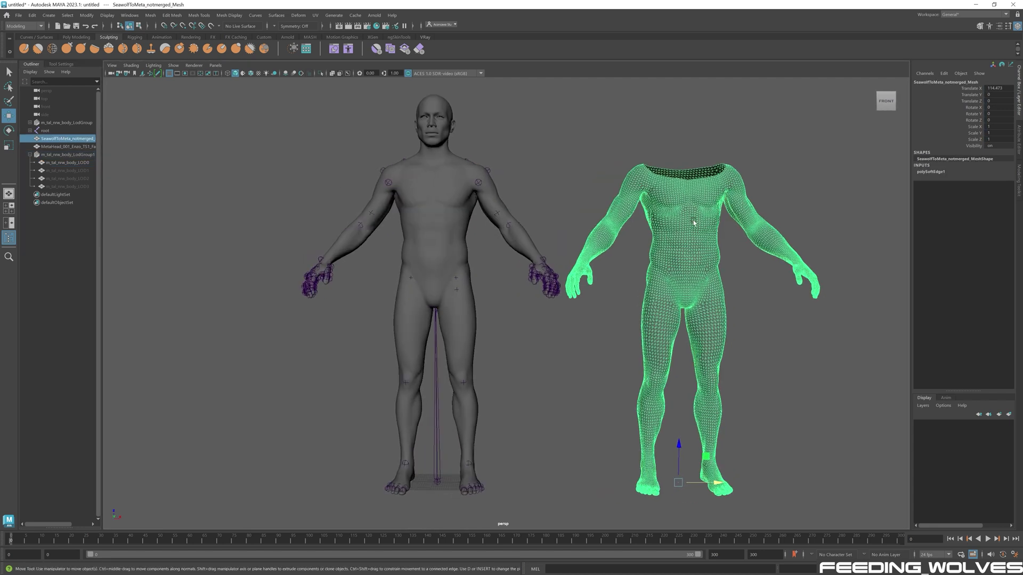
{"action": "middle_click_drag", "start_coordinate": [694, 223], "coordinate": [690, 215], "text": "alt"}
{"action": "mouse_move", "coordinate": [692, 239]}
{"action": "left_mouse_down", "text": "alt"}
{"action": "mouse_move", "coordinate": [668, 246]}
{"action": "mouse_move", "coordinate": [689, 248]}
{"action": "left_mouse_up", "text": "alt"}
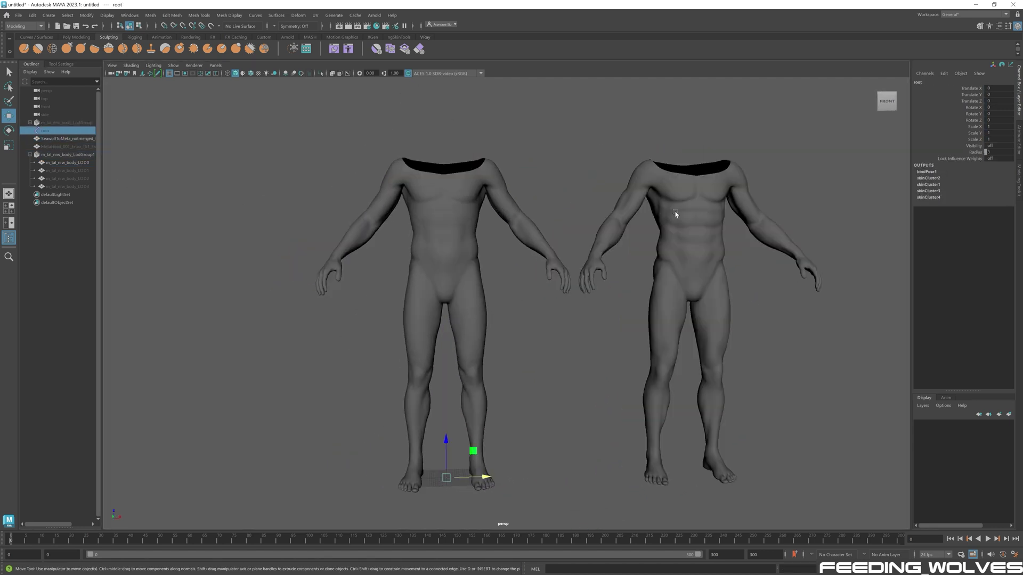
Create a blend shape from the sculpted SeawolfToMeta_notmerged_Mesh onto the duplicated m_tal_nrw_body_LOD0 and set its target weight to 1.
{"action": "left_click", "coordinate": [675, 214]}
{"action": "left_click", "coordinate": [441, 219], "text": "shift"}
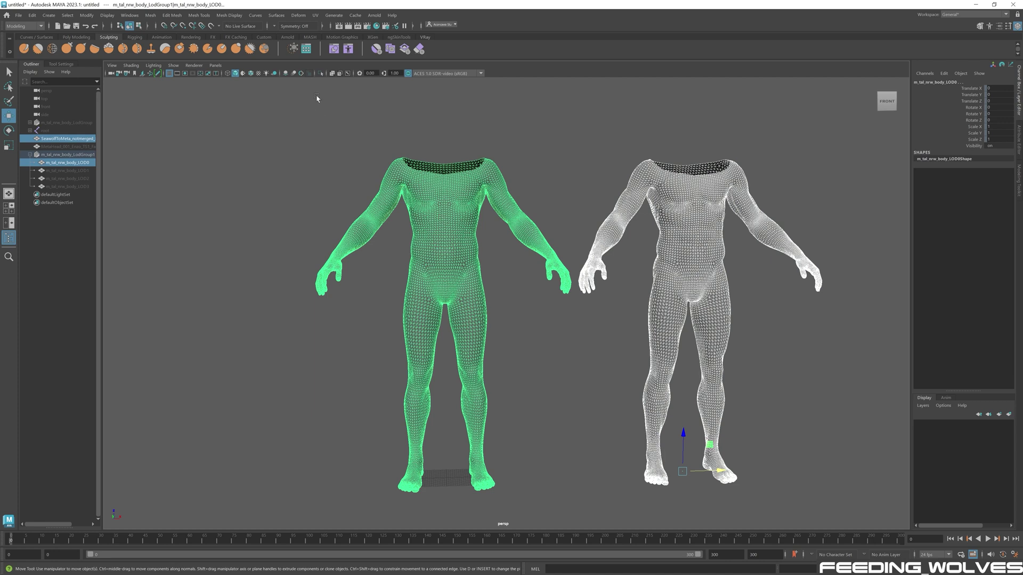
{"action": "left_click", "coordinate": [333, 48]}
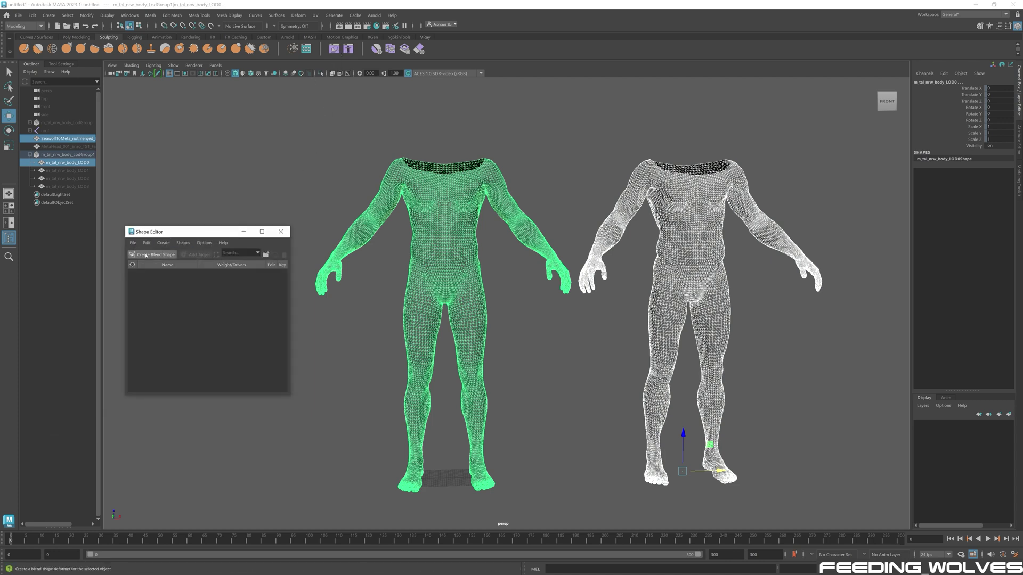
{"action": "left_click", "coordinate": [147, 256]}
{"action": "left_click_drag", "start_coordinate": [223, 285], "coordinate": [264, 284]}
{"action": "left_click", "coordinate": [450, 208]}
{"action": "right_click_drag", "start_coordinate": [450, 208], "coordinate": [508, 187], "text": "alt"}
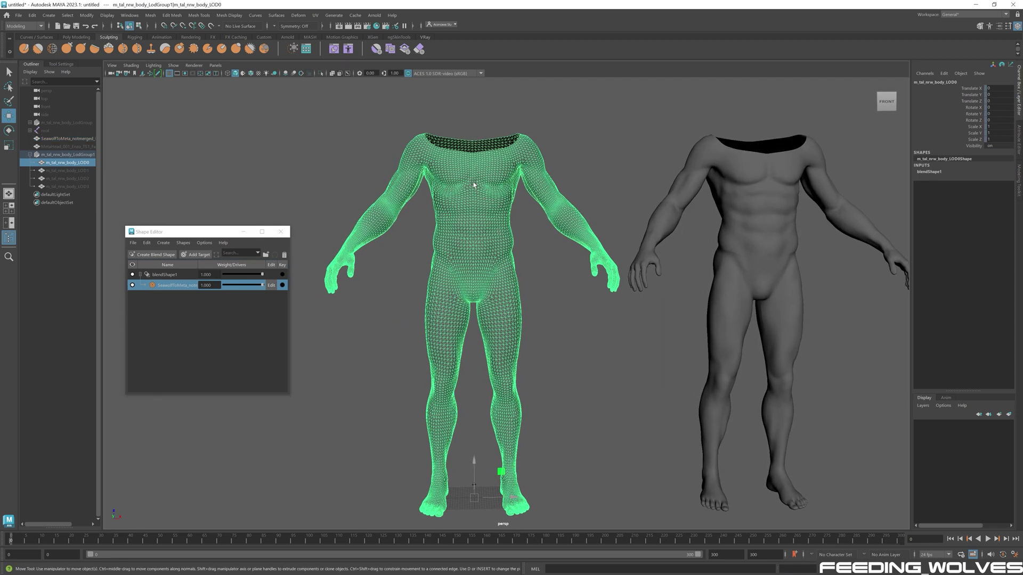
Delete the construction history of the duplicated m_tal_nrw_body_LOD0 to bake in the sculpted shape.
{"action": "left_click", "coordinate": [71, 124]}
{"action": "left_click", "coordinate": [68, 162]}
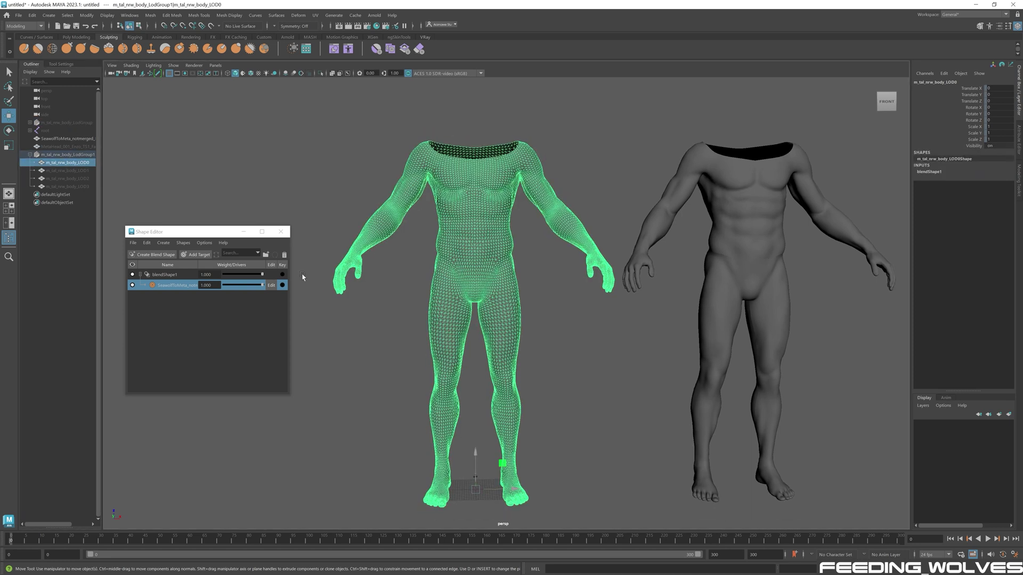
{"action": "key", "text": "Delete"}
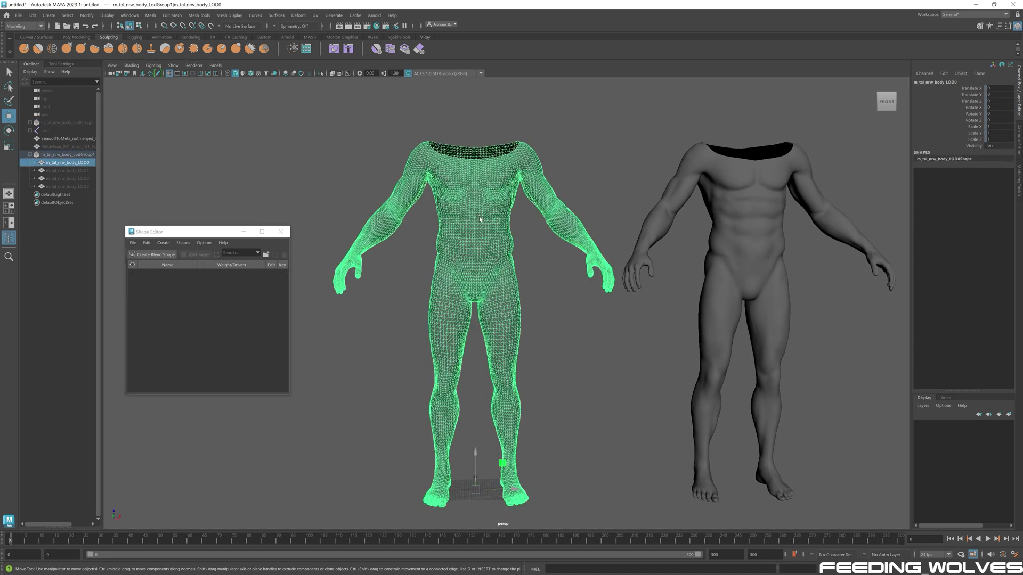
{"action": "left_click", "coordinate": [498, 213]}
{"action": "left_click", "coordinate": [69, 164]}
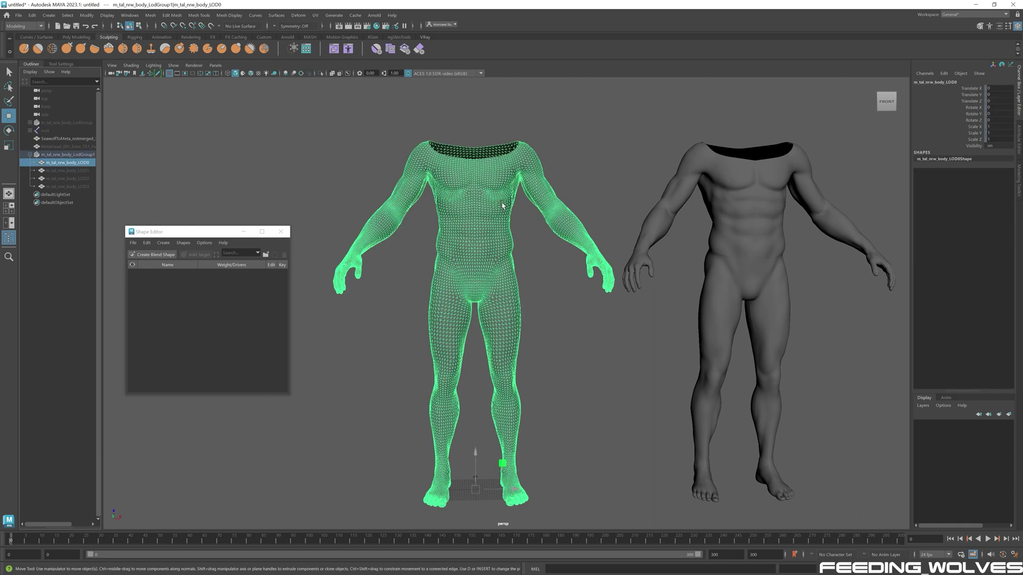
{"action": "left_click", "coordinate": [79, 155]}
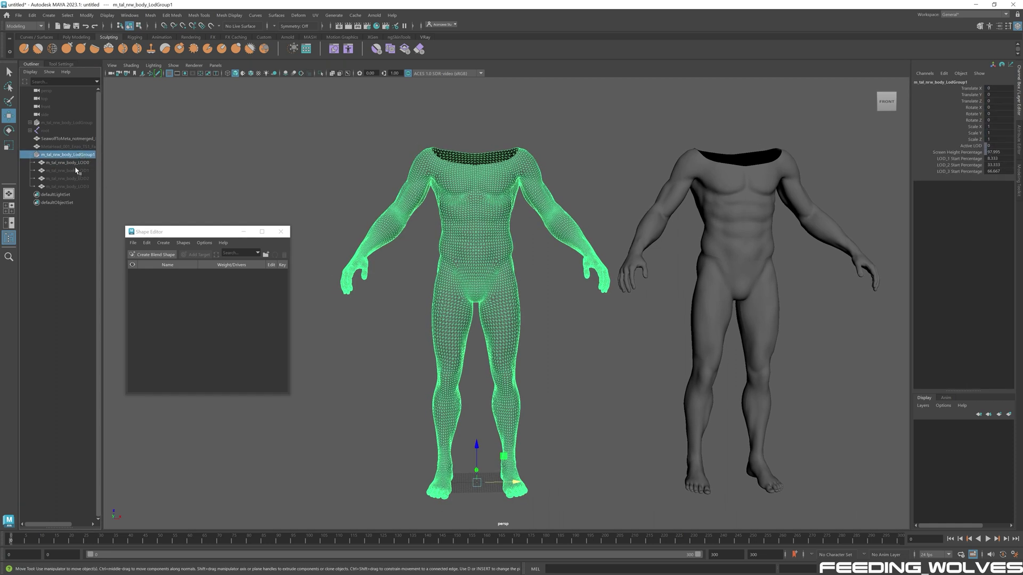
Delete the sculpted SeawolfToMeta_notmerged_Mesh and show the MetaHead face mesh again.
{"action": "left_click", "coordinate": [74, 122]}
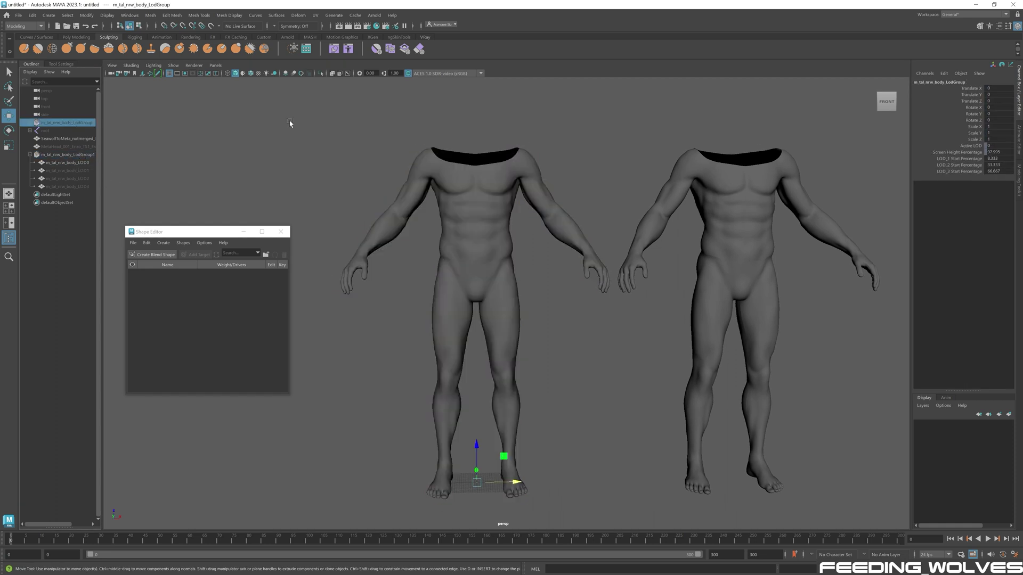
{"action": "left_click", "coordinate": [67, 163]}
{"action": "scroll", "coordinate": [555, 225], "scroll_direction": "up", "scroll_amount": 2}
{"action": "left_click", "coordinate": [760, 199]}
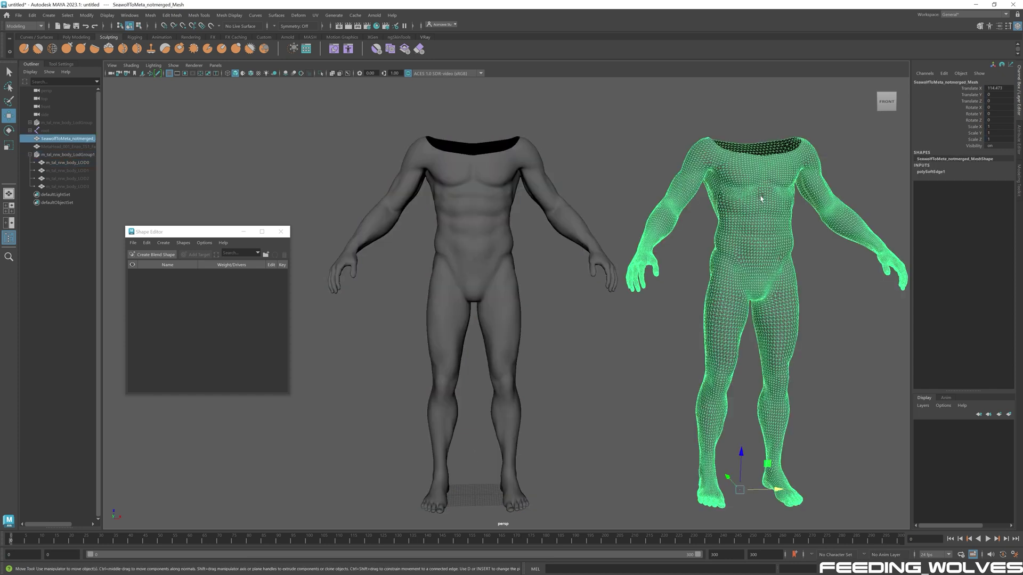
{"action": "key", "text": "Delete"}
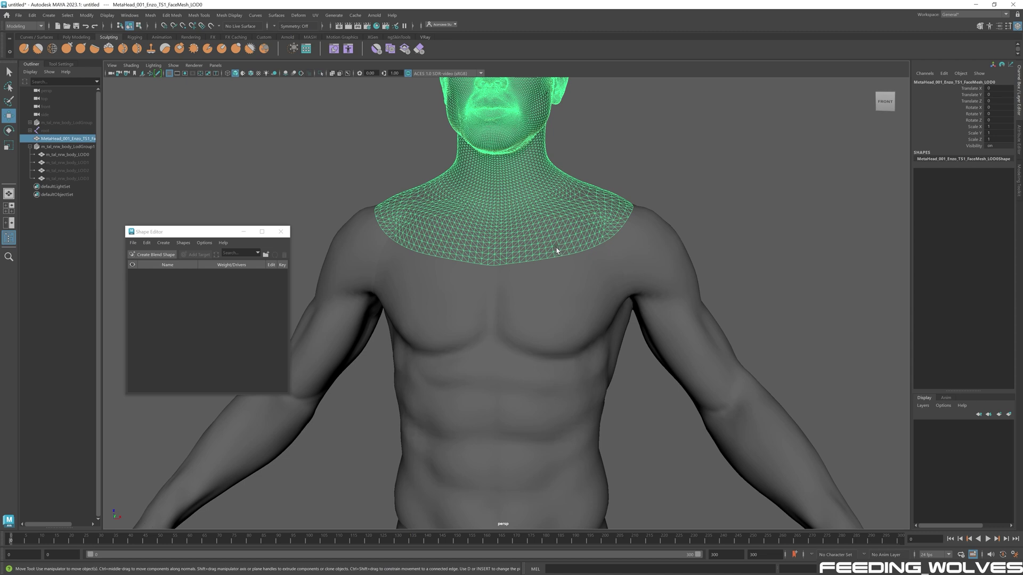
Examine how the MetaHead face mesh meets the reshaped body around the neckline, then clear the selection.
{"action": "right_click_drag", "start_coordinate": [557, 251], "coordinate": [546, 239], "text": "alt"}
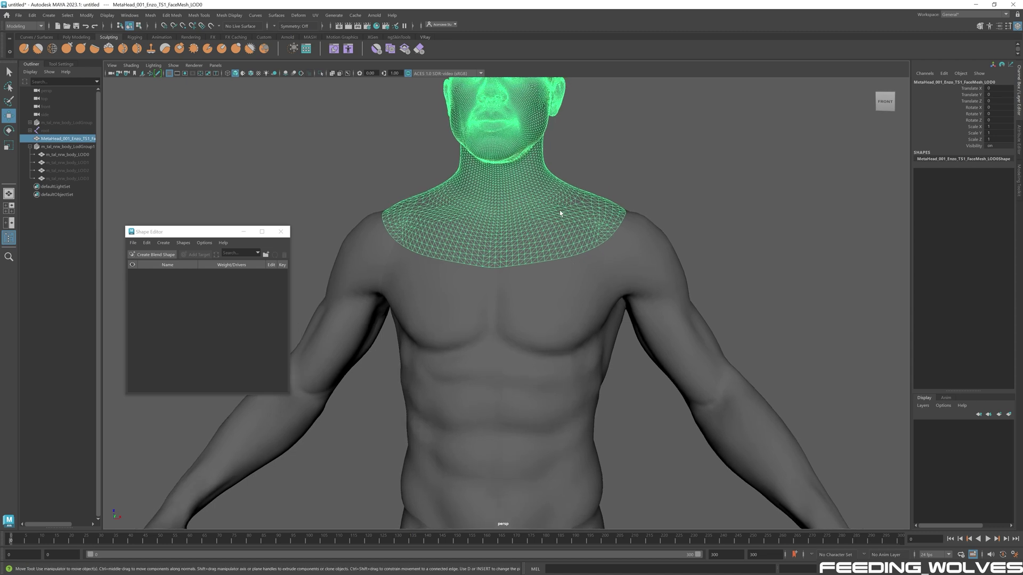
{"action": "left_click", "coordinate": [572, 295], "text": "shift"}
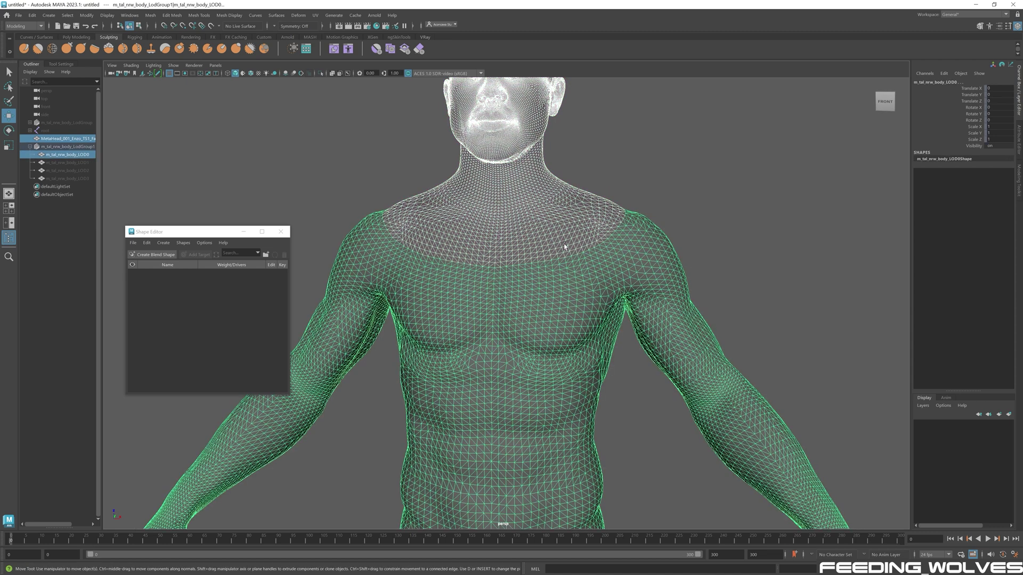
{"action": "left_click", "coordinate": [563, 245]}
{"action": "left_click", "coordinate": [570, 297]}
{"action": "left_click", "coordinate": [570, 227]}
{"action": "scroll", "coordinate": [570, 226], "scroll_direction": "down", "scroll_amount": 1}
{"action": "left_click", "coordinate": [597, 265]}
{"action": "scroll", "coordinate": [597, 263], "scroll_direction": "down", "scroll_amount": 3}
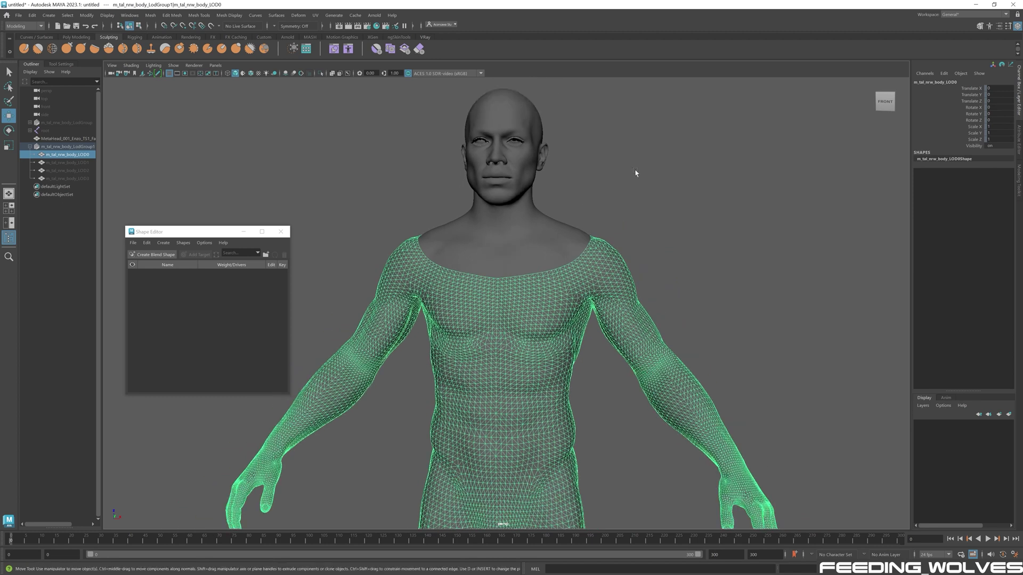
{"action": "left_click", "coordinate": [124, 174]}
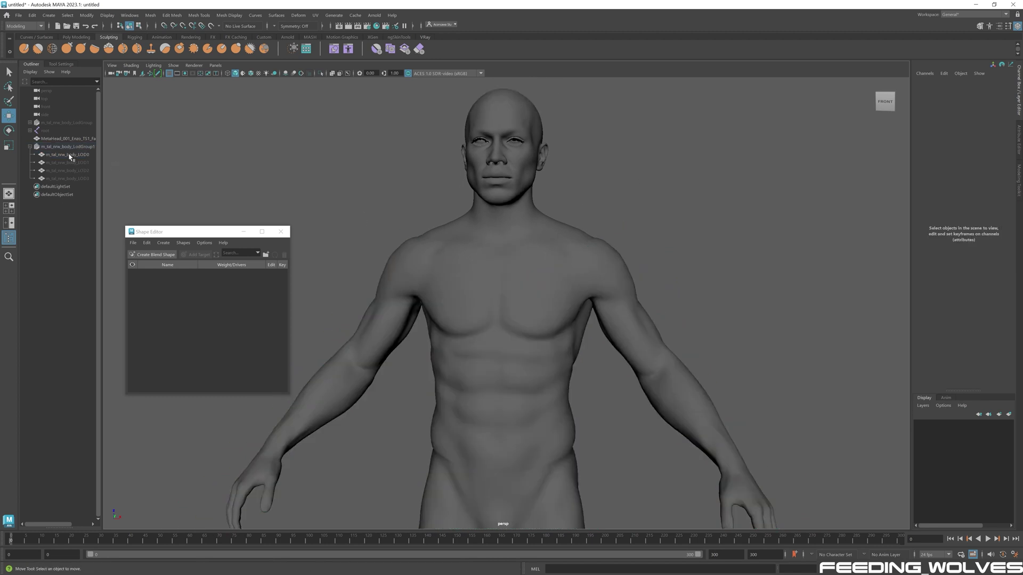
Show the original m_tal_nrw_body_LodGroup again and move the duplicated m_tal_nrw_body_LodGroup1 sideways until it stands beside it.
{"action": "left_click", "coordinate": [55, 123]}
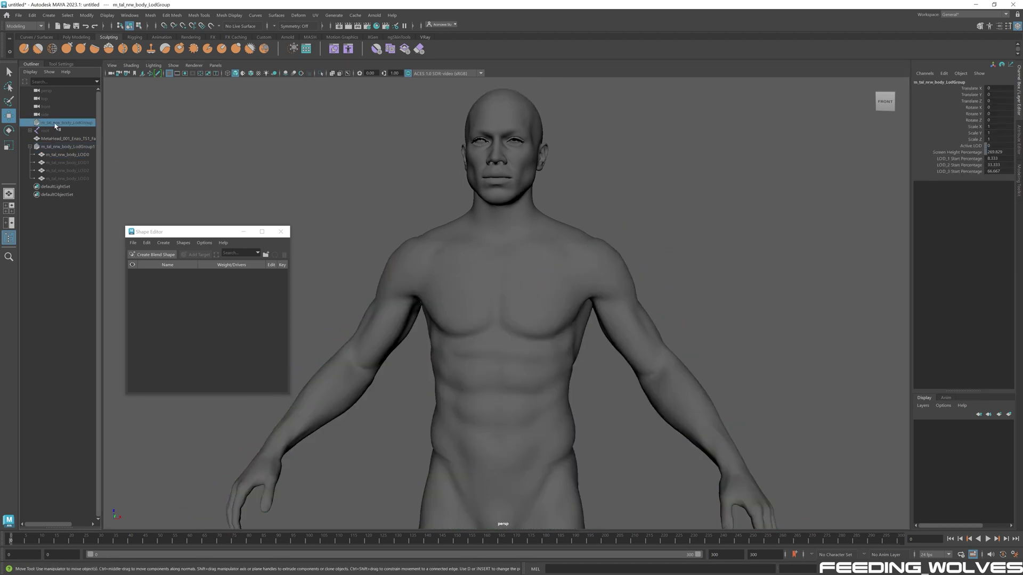
{"action": "scroll", "coordinate": [748, 281], "scroll_direction": "down", "scroll_amount": 5}
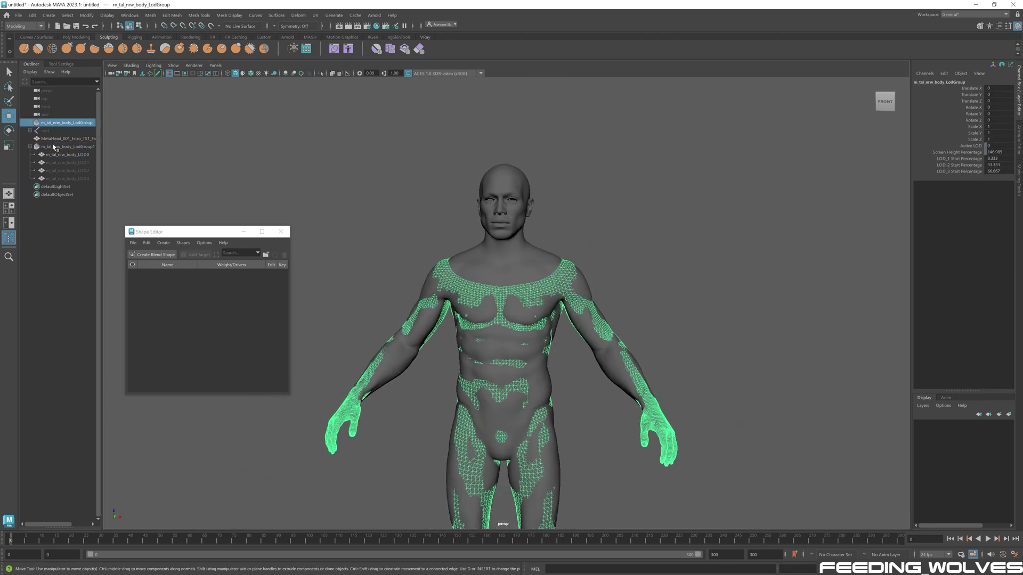
{"action": "left_click", "coordinate": [53, 147]}
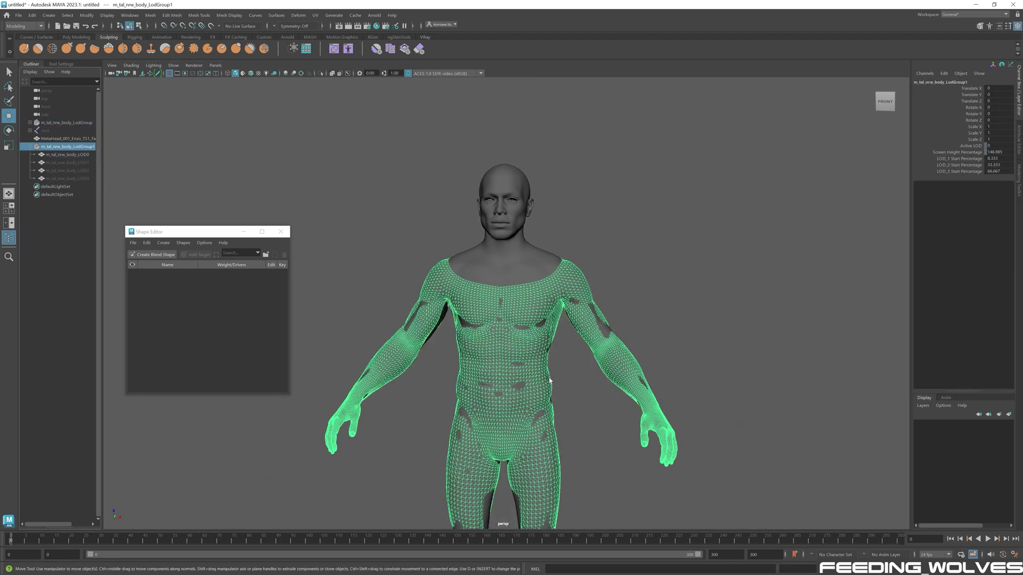
{"action": "key", "text": "f"}
{"action": "left_click_drag", "start_coordinate": [535, 429], "coordinate": [735, 425]}
{"action": "left_click_drag", "start_coordinate": [639, 346], "coordinate": [646, 270], "text": "alt"}
{"action": "scroll", "coordinate": [646, 270], "scroll_direction": "up", "scroll_amount": 2}
{"action": "left_click", "coordinate": [619, 180]}
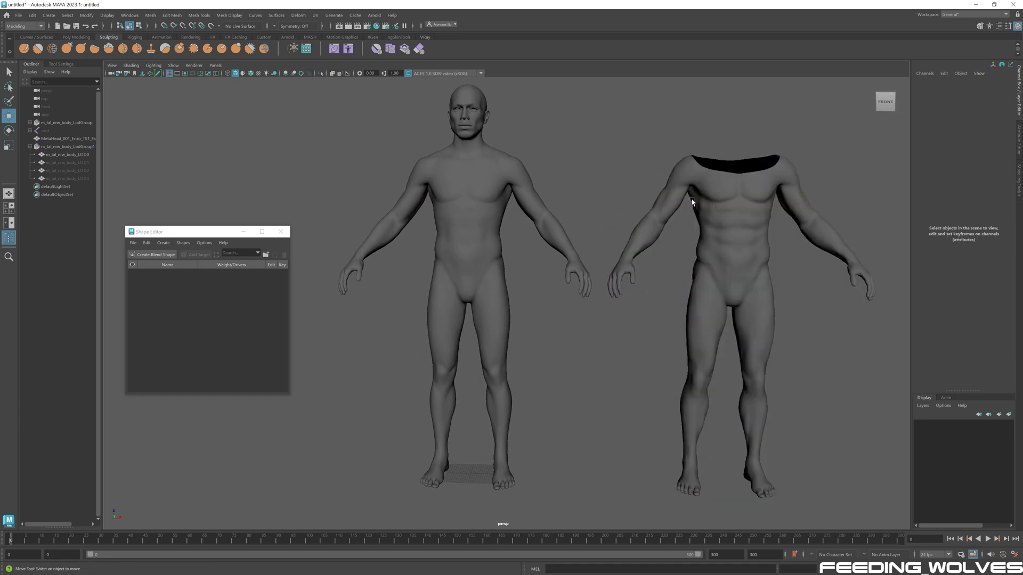
{"action": "scroll", "coordinate": [679, 217], "scroll_direction": "down", "scroll_amount": 1}
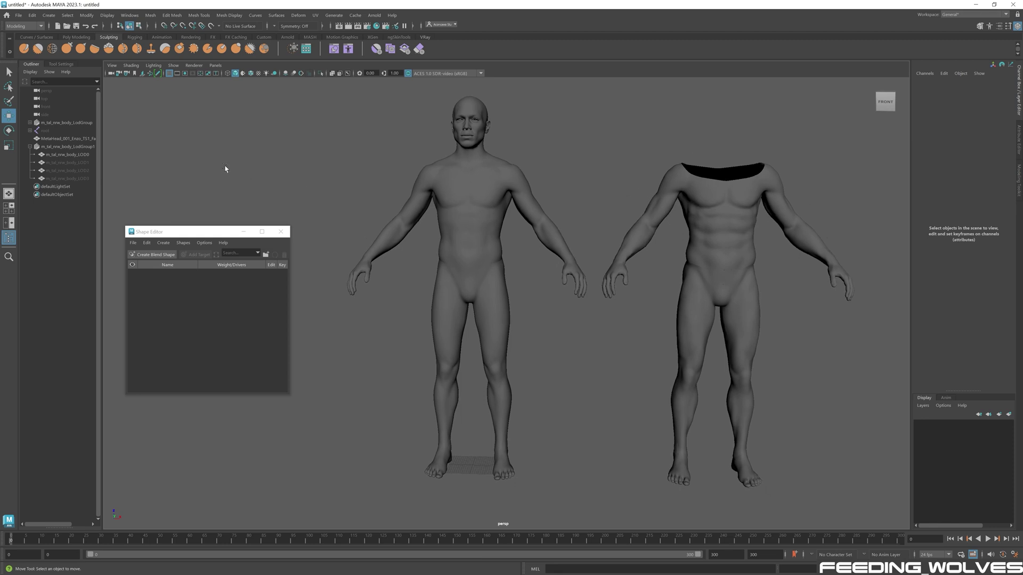
Create a blend shape from the reshaped duplicate LOD0 body onto the original skinned m_tal_nrw_body_LOD0.
{"action": "left_click", "coordinate": [725, 207]}
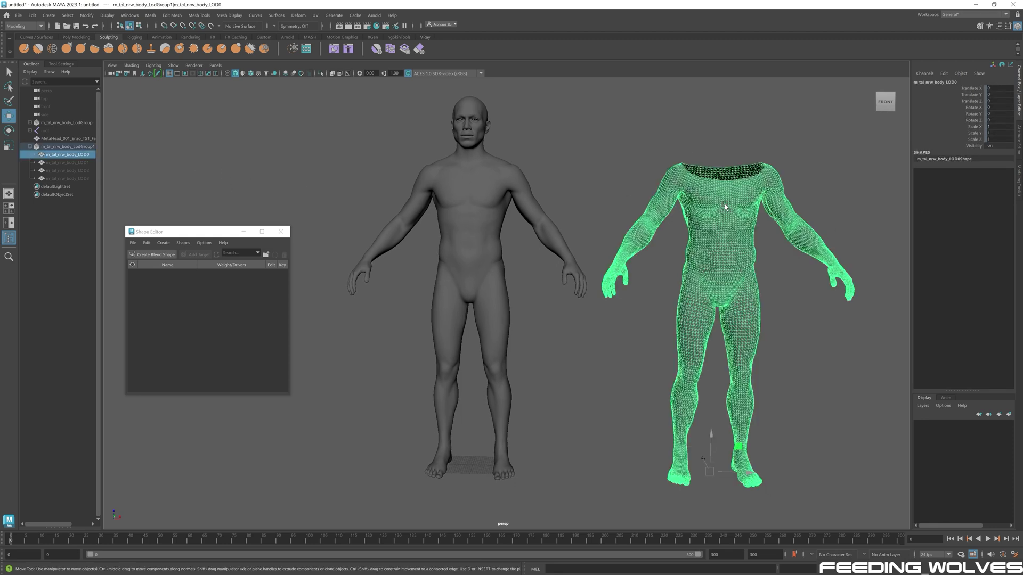
{"action": "left_click", "coordinate": [471, 208], "text": "shift"}
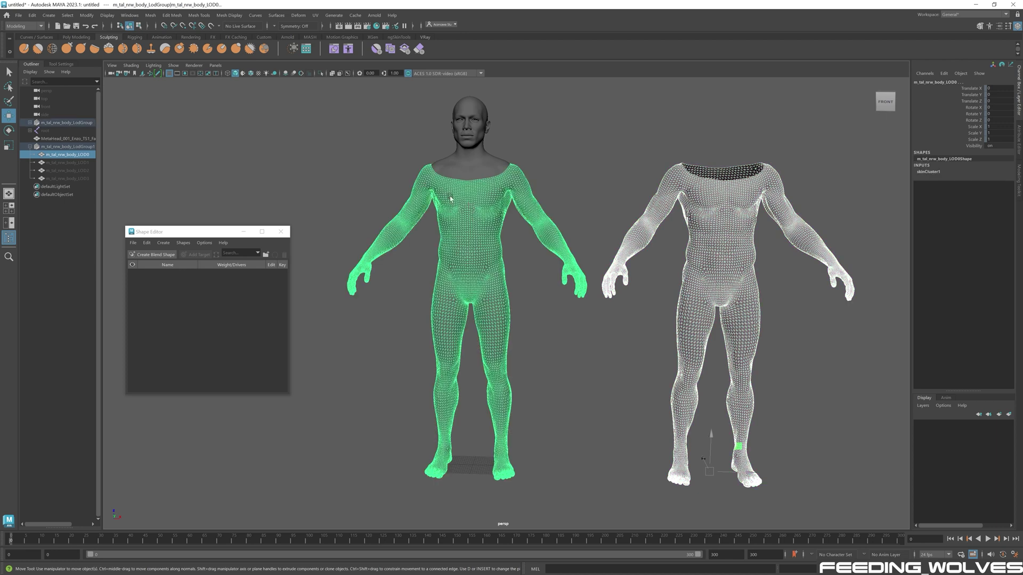
{"action": "left_click", "coordinate": [156, 254]}
Turn off selection highlighting in the viewport and set the new blend shape target's weight to 1.
{"action": "left_click", "coordinate": [176, 65]}
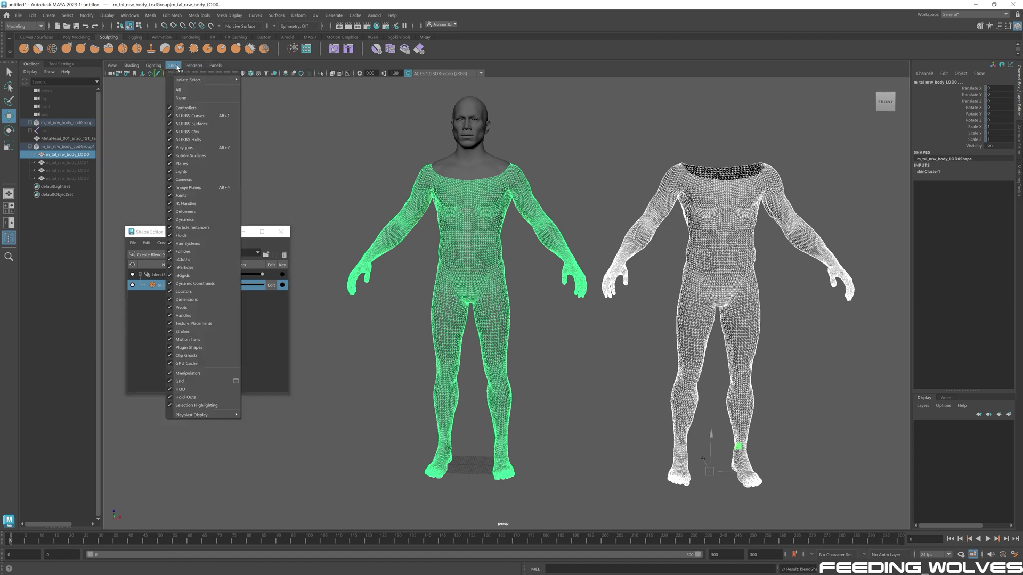
{"action": "left_click", "coordinate": [196, 405]}
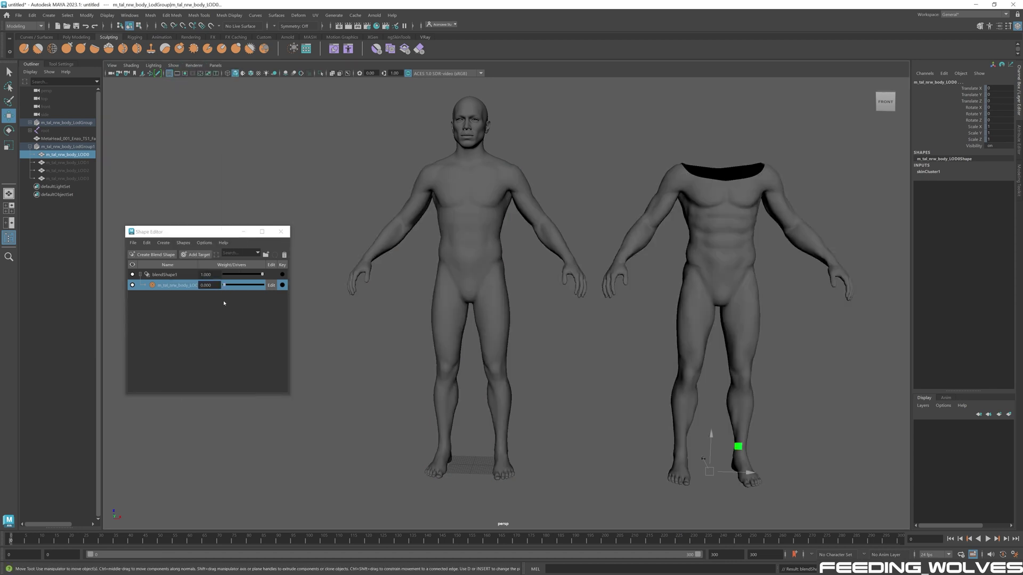
{"action": "left_click_drag", "start_coordinate": [224, 286], "coordinate": [282, 278]}
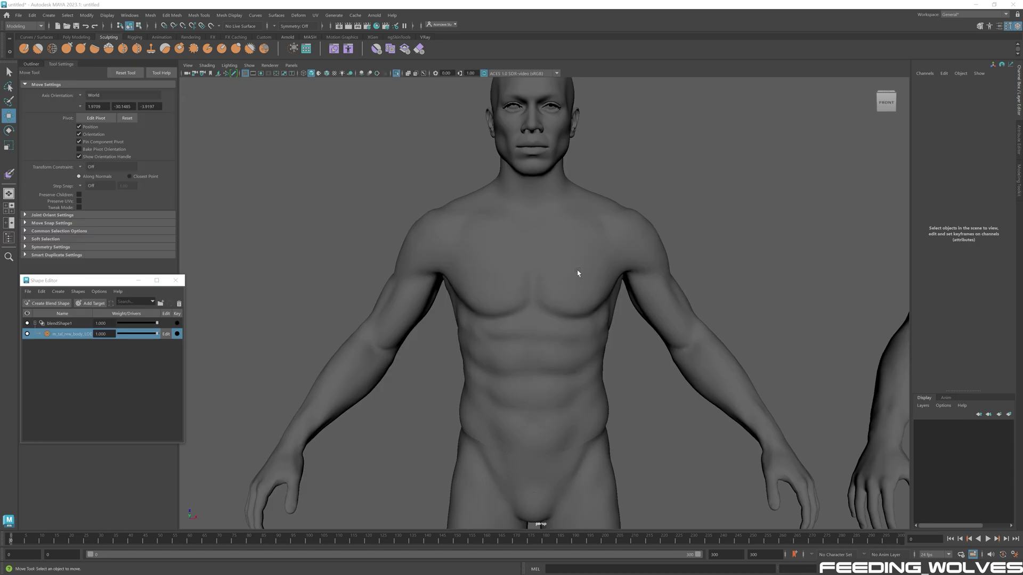
Start the Paint Blend Shape Weights tool on the original skinned body and move the Shape Editor clear of the brush settings.
{"action": "right_click_drag", "start_coordinate": [617, 249], "coordinate": [593, 298], "text": "alt"}
{"action": "left_click", "coordinate": [555, 297]}
{"action": "scroll", "coordinate": [591, 288], "scroll_direction": "up", "scroll_amount": 2}
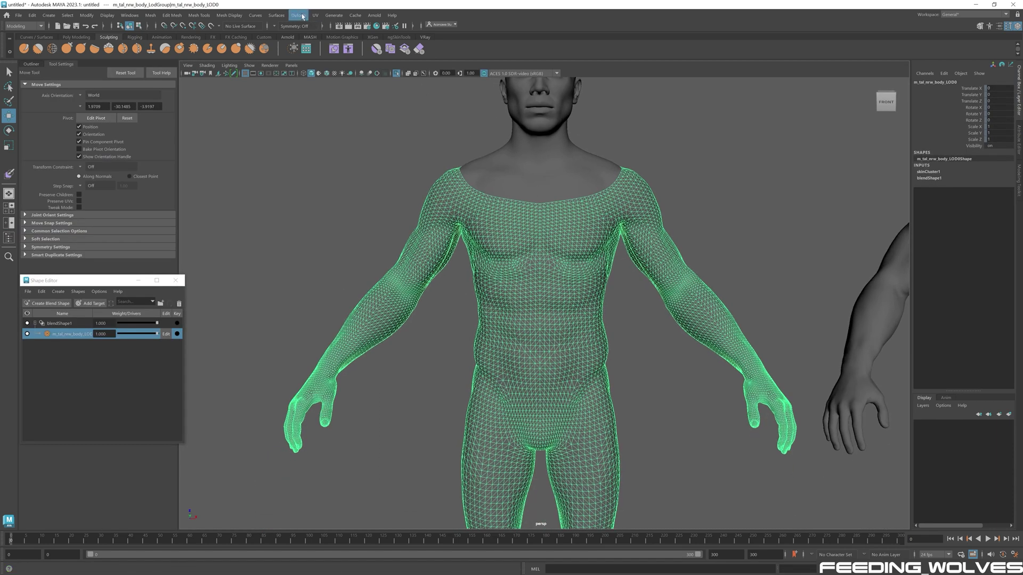
{"action": "left_click", "coordinate": [299, 15]}
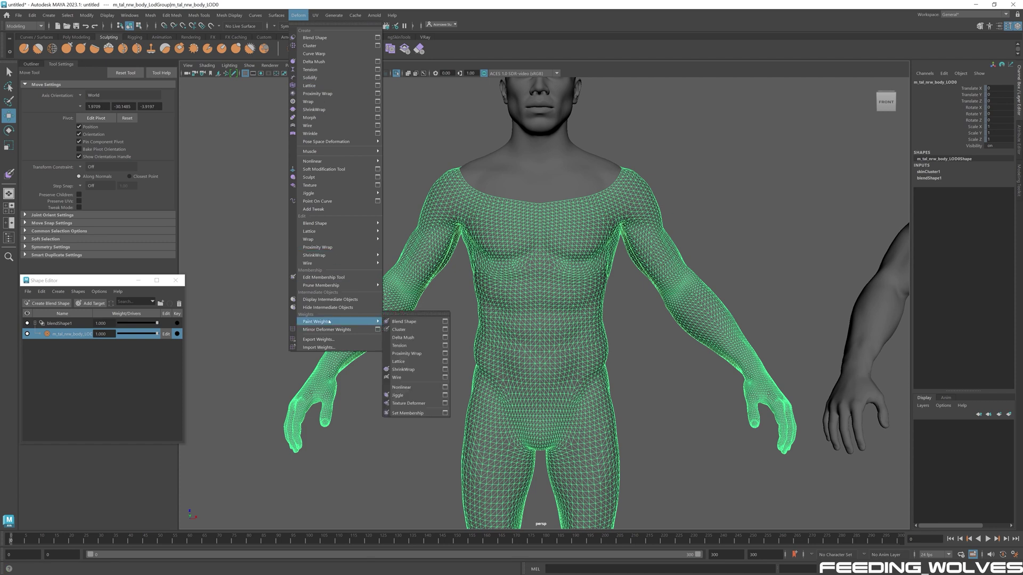
{"action": "mouse_move", "coordinate": [340, 322]}
{"action": "right_click_drag", "start_coordinate": [525, 160], "coordinate": [551, 213], "text": "alt"}
{"action": "middle_click_drag", "start_coordinate": [551, 213], "coordinate": [507, 199], "text": "alt"}
{"action": "mouse_move", "coordinate": [507, 199]}
{"action": "left_mouse_down", "text": "alt"}
{"action": "mouse_move", "coordinate": [565, 201]}
{"action": "mouse_move", "coordinate": [504, 196]}
{"action": "mouse_move", "coordinate": [514, 206]}
{"action": "left_mouse_up", "text": "alt"}
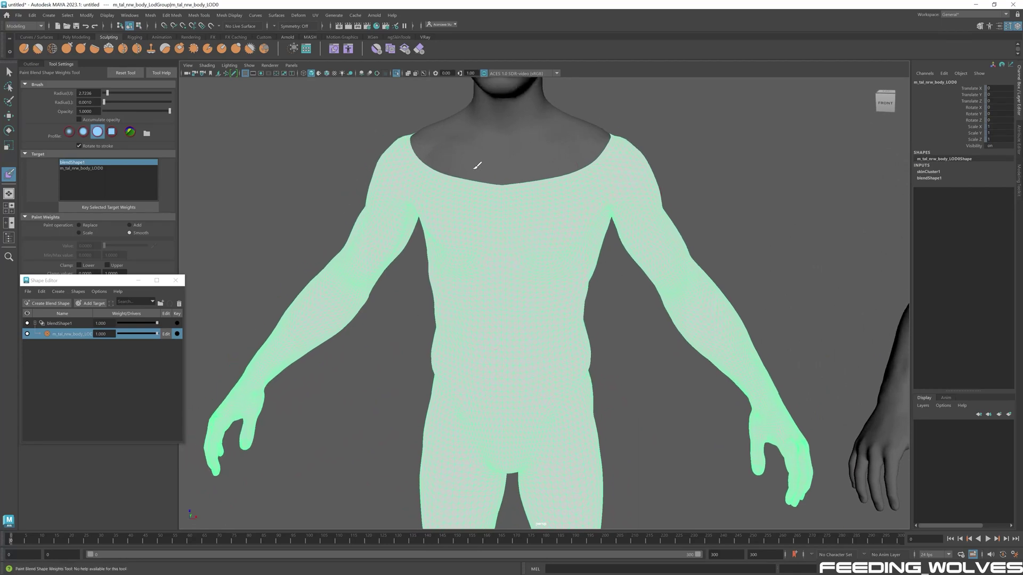
{"action": "scroll", "coordinate": [564, 173], "scroll_direction": "down", "scroll_amount": 3}
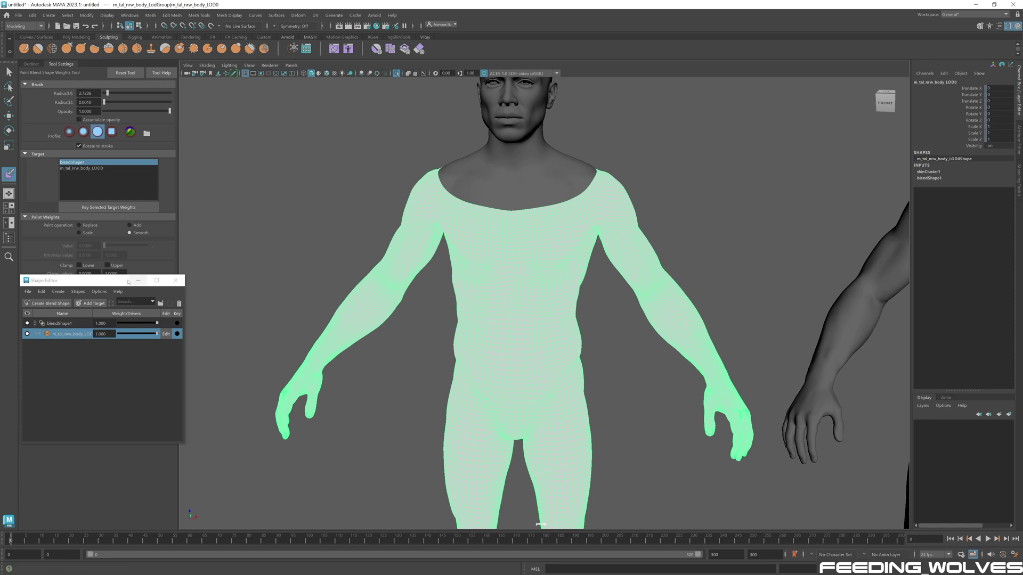
{"action": "left_click_drag", "start_coordinate": [91, 284], "coordinate": [86, 355]}
Examine the body's neckline seam against the head mesh up close from the front and side.
{"action": "scroll", "coordinate": [585, 176], "scroll_direction": "up", "scroll_amount": 3}
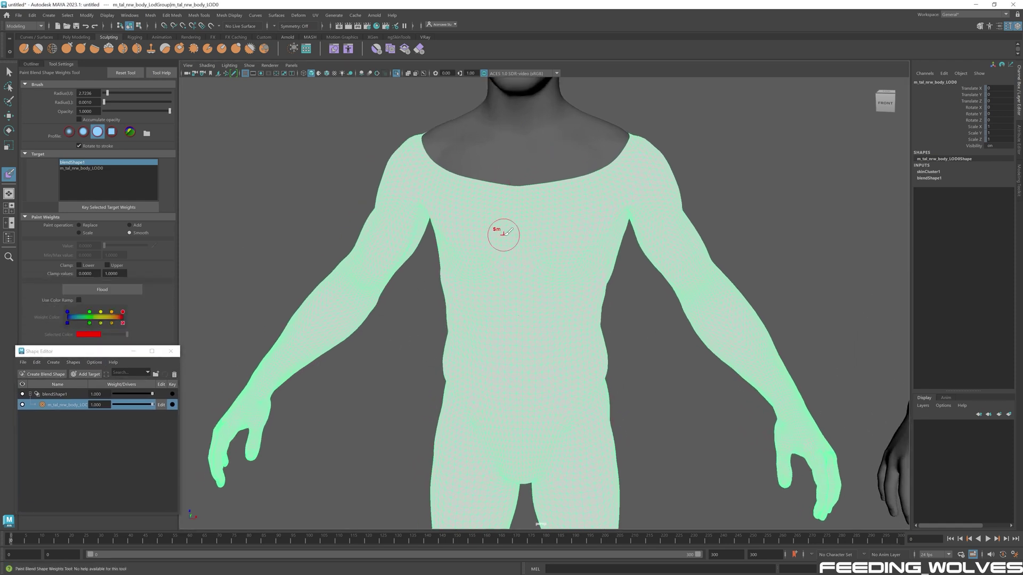
{"action": "scroll", "coordinate": [482, 184], "scroll_direction": "up", "scroll_amount": 3}
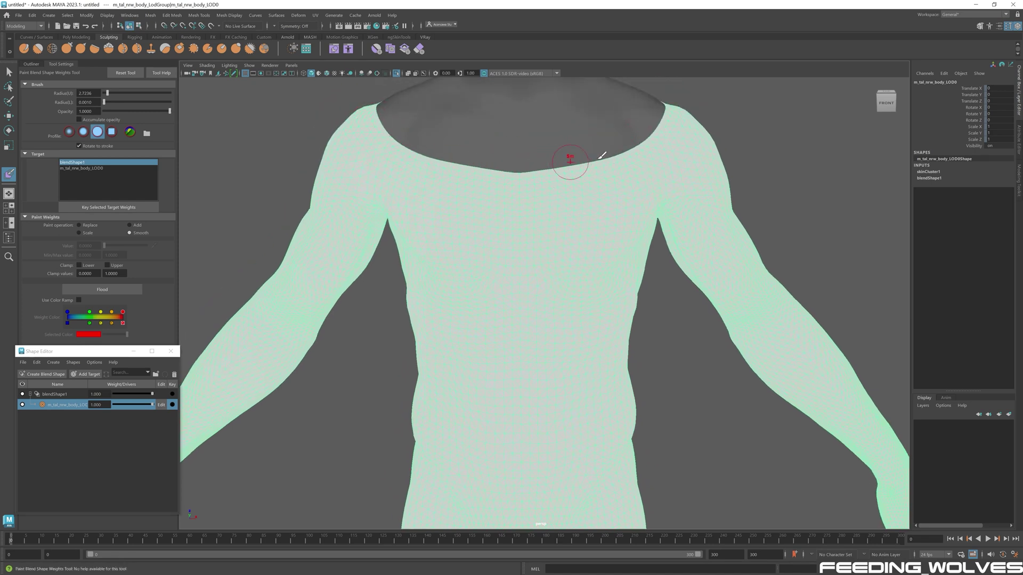
{"action": "left_click_drag", "start_coordinate": [657, 140], "coordinate": [617, 136], "text": "alt"}
{"action": "scroll", "coordinate": [554, 112], "scroll_direction": "up", "scroll_amount": 3}
{"action": "mouse_move", "coordinate": [554, 259]}
{"action": "left_mouse_down", "text": "alt"}
{"action": "mouse_move", "coordinate": [481, 262]}
{"action": "mouse_move", "coordinate": [437, 213]}
{"action": "mouse_move", "coordinate": [502, 190]}
{"action": "mouse_move", "coordinate": [545, 193]}
{"action": "left_mouse_up", "text": "alt"}
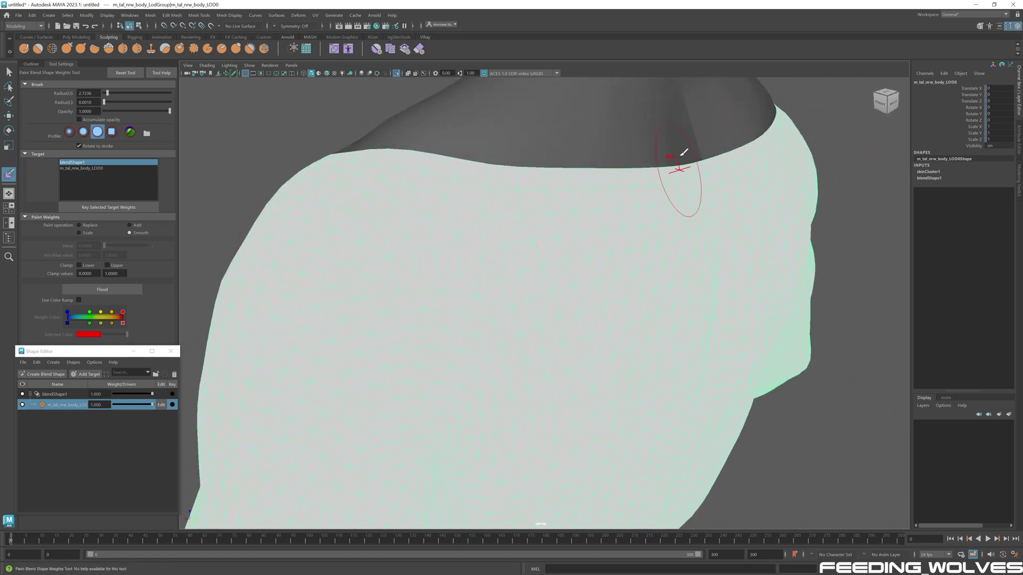
{"action": "left_click_drag", "start_coordinate": [684, 152], "coordinate": [642, 218], "text": "alt"}
{"action": "right_click_drag", "start_coordinate": [582, 233], "coordinate": [616, 234], "text": "alt"}
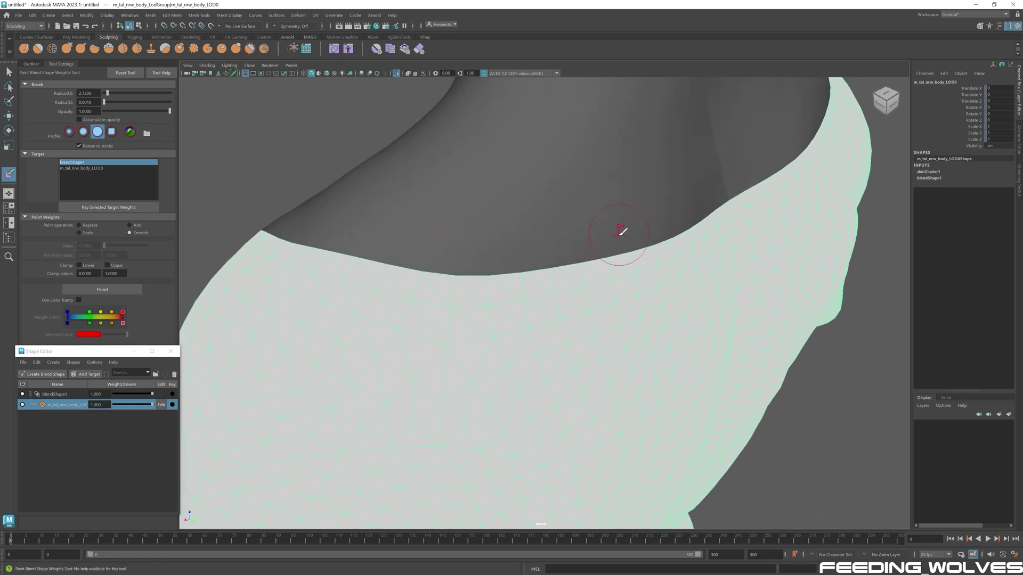
{"action": "left_click_drag", "start_coordinate": [618, 235], "coordinate": [637, 224], "text": "alt"}
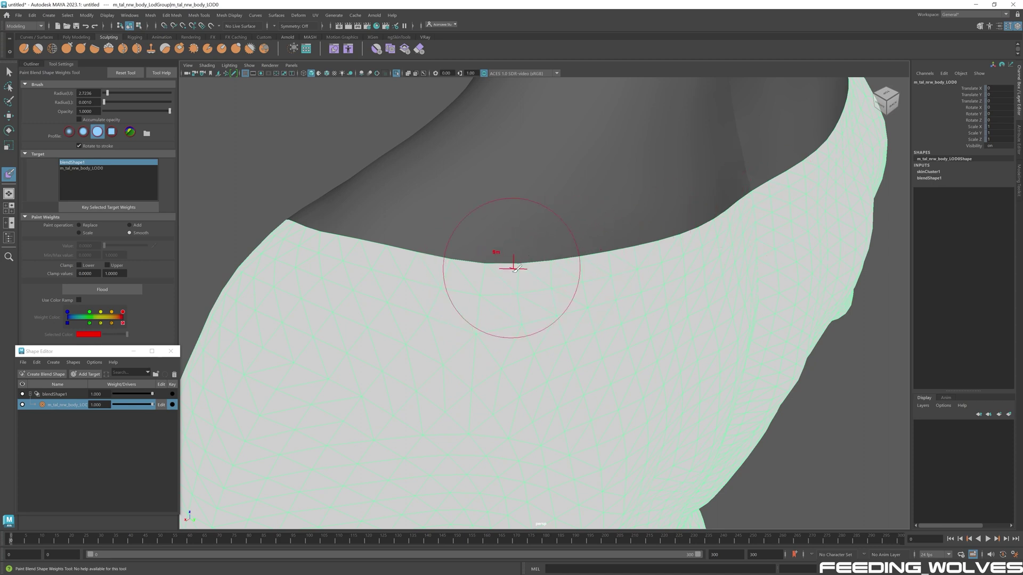
Switch the blend shape weight painting to the Replace operation with a value of 0.
{"action": "left_click_drag", "start_coordinate": [643, 210], "coordinate": [591, 185], "text": "alt"}
{"action": "middle_click_drag", "start_coordinate": [481, 170], "coordinate": [485, 196], "text": "alt"}
{"action": "left_click", "coordinate": [88, 225]}
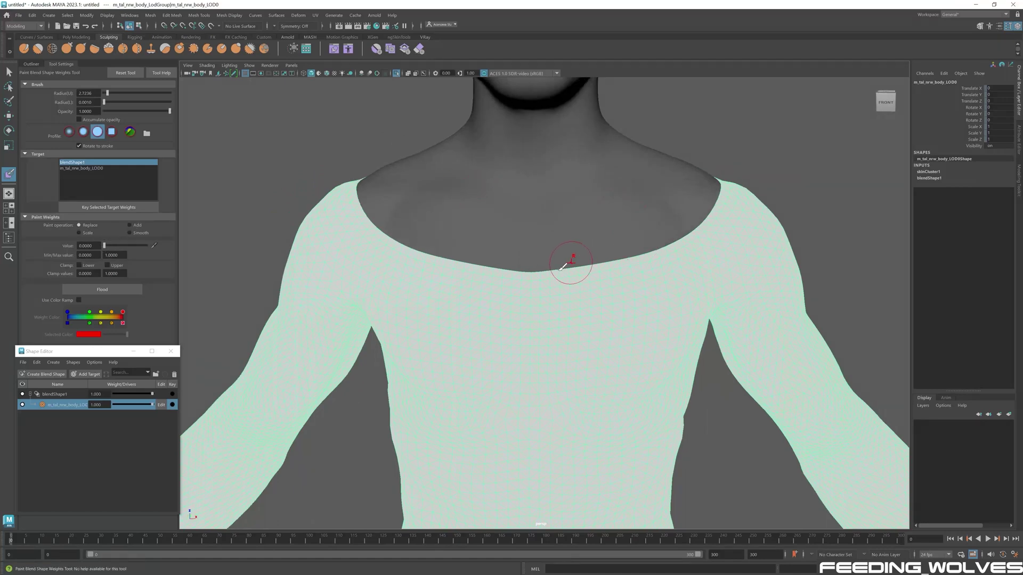
Try painting zero-weight test strokes on the chest and the side of the torso, and undo them.
{"action": "left_click_drag", "start_coordinate": [559, 297], "coordinate": [563, 301]}
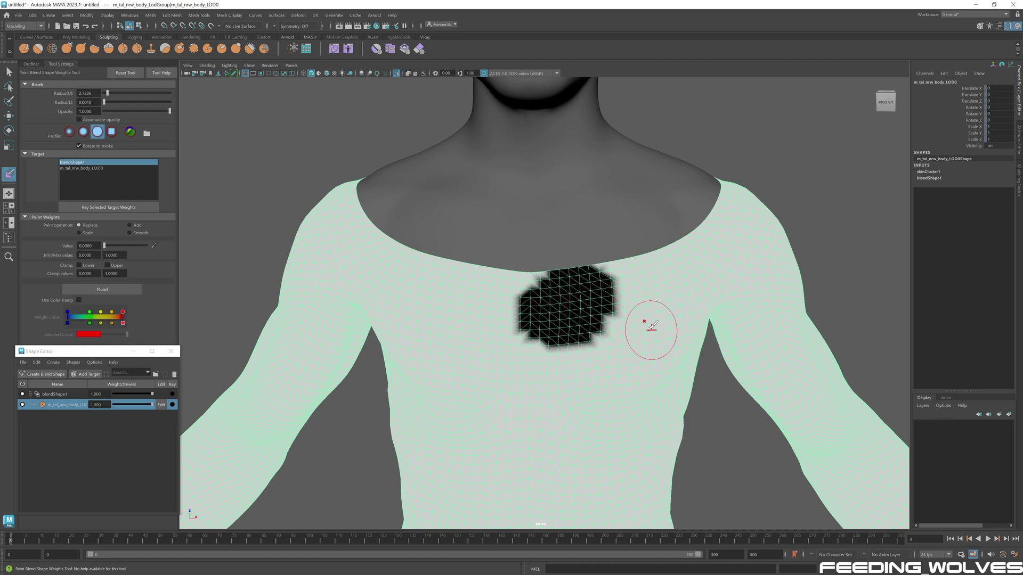
{"action": "right_click_drag", "start_coordinate": [650, 331], "coordinate": [586, 375], "text": "alt"}
{"action": "middle_click_drag", "start_coordinate": [587, 375], "coordinate": [580, 235], "text": "alt"}
{"action": "left_click_drag", "start_coordinate": [639, 283], "coordinate": [593, 307], "text": "alt"}
{"action": "key", "text": "ctrl+z"}
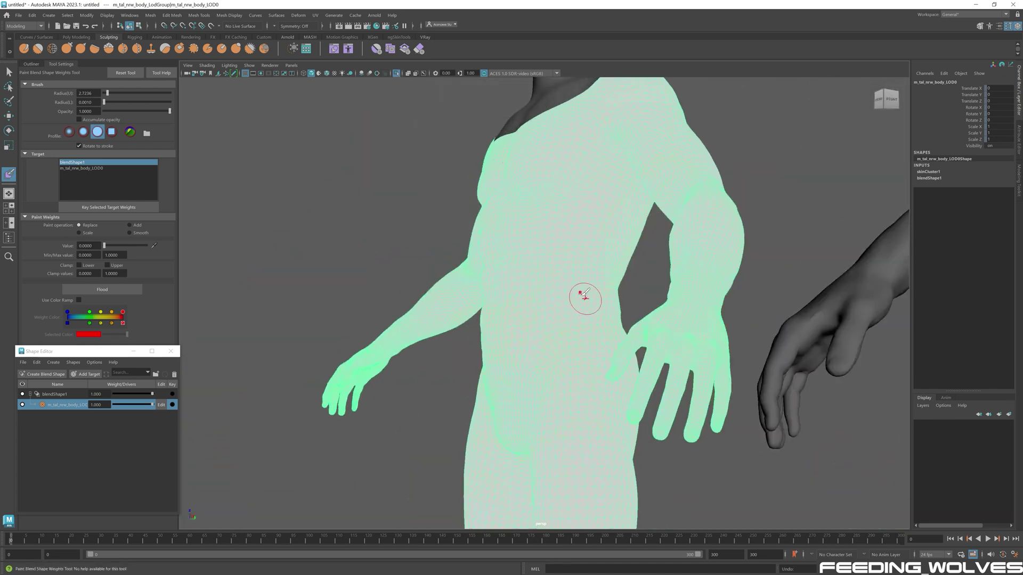
{"action": "left_click_drag", "start_coordinate": [555, 259], "coordinate": [558, 276], "text": "alt"}
{"action": "mouse_move", "coordinate": [513, 244]}
{"action": "left_mouse_down"}
{"action": "mouse_move", "coordinate": [501, 261]}
{"action": "mouse_move", "coordinate": [519, 246]}
{"action": "mouse_move", "coordinate": [501, 229]}
{"action": "left_mouse_up"}
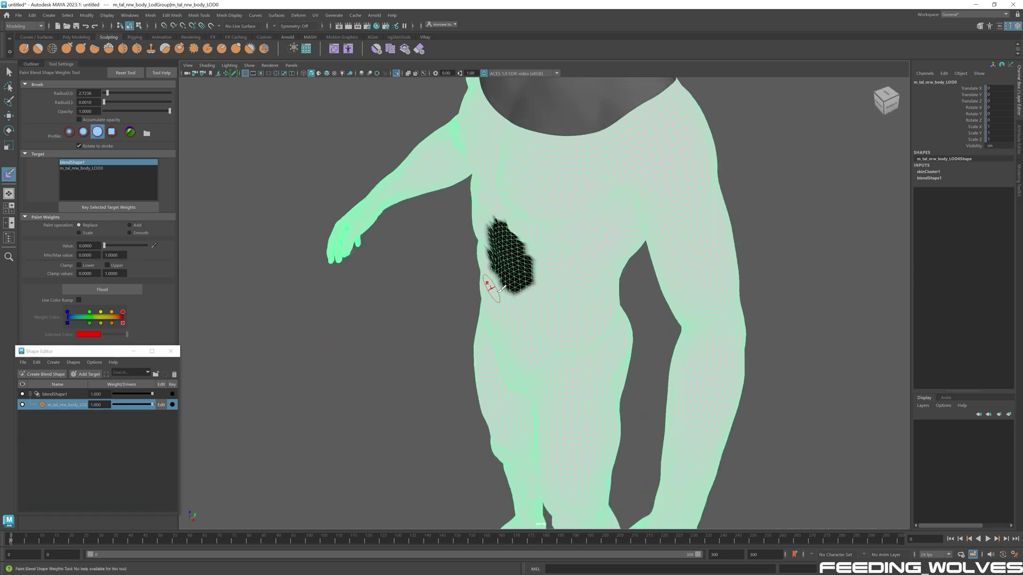
{"action": "key", "text": "ctrl+z"}
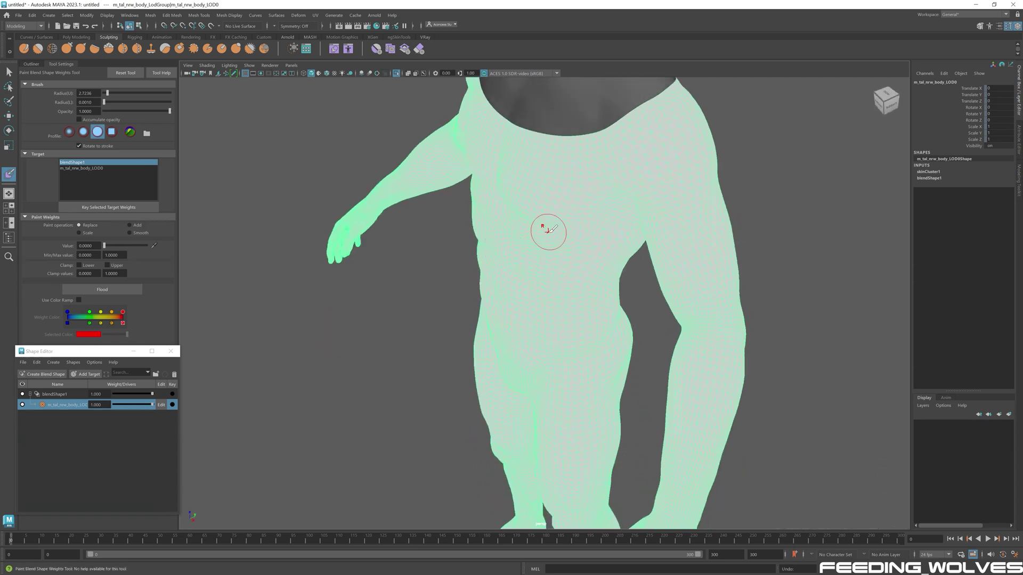
Paint a blend shape weight of 0 in a band along the entire neckline edge, front and back.
{"action": "left_click_drag", "start_coordinate": [540, 186], "coordinate": [555, 137], "text": "alt"}
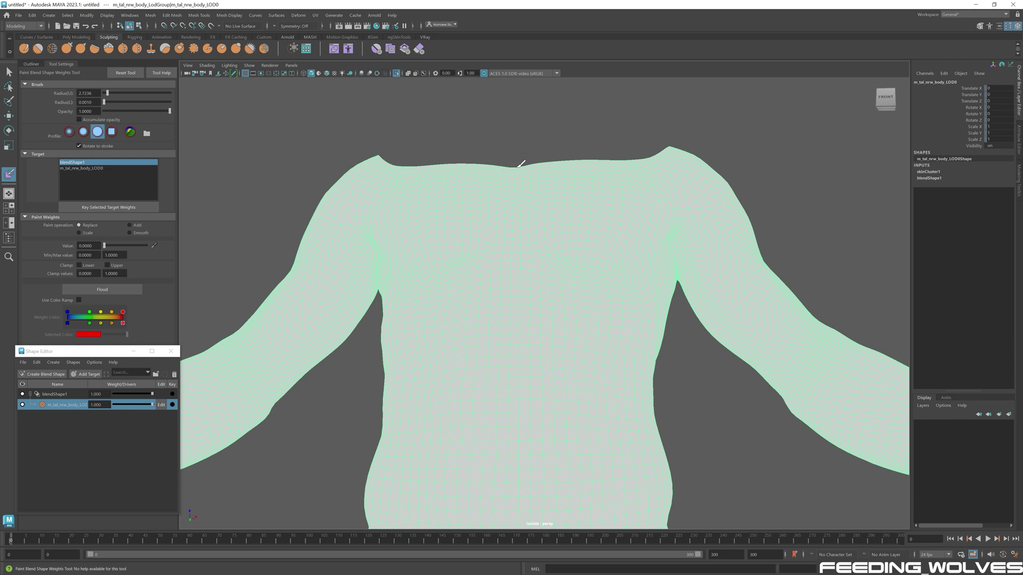
{"action": "left_click_drag", "start_coordinate": [518, 164], "coordinate": [672, 153]}
{"action": "mouse_move", "coordinate": [673, 152]}
{"action": "left_mouse_down", "text": "alt"}
{"action": "mouse_move", "coordinate": [398, 249]}
{"action": "mouse_move", "coordinate": [345, 164]}
{"action": "mouse_move", "coordinate": [474, 174]}
{"action": "left_mouse_up", "text": "alt"}
{"action": "mouse_move", "coordinate": [586, 170]}
{"action": "left_mouse_down", "text": "alt"}
{"action": "mouse_move", "coordinate": [551, 167]}
{"action": "mouse_move", "coordinate": [687, 139]}
{"action": "left_mouse_up", "text": "alt"}
{"action": "mouse_move", "coordinate": [687, 140]}
{"action": "left_mouse_down", "text": "alt"}
{"action": "mouse_move", "coordinate": [660, 141]}
{"action": "mouse_move", "coordinate": [746, 144]}
{"action": "mouse_move", "coordinate": [441, 174]}
{"action": "mouse_move", "coordinate": [618, 205]}
{"action": "left_mouse_up", "text": "alt"}
{"action": "mouse_move", "coordinate": [617, 206]}
{"action": "left_mouse_down", "text": "alt"}
{"action": "mouse_move", "coordinate": [648, 237]}
{"action": "mouse_move", "coordinate": [647, 213]}
{"action": "left_mouse_up", "text": "alt"}
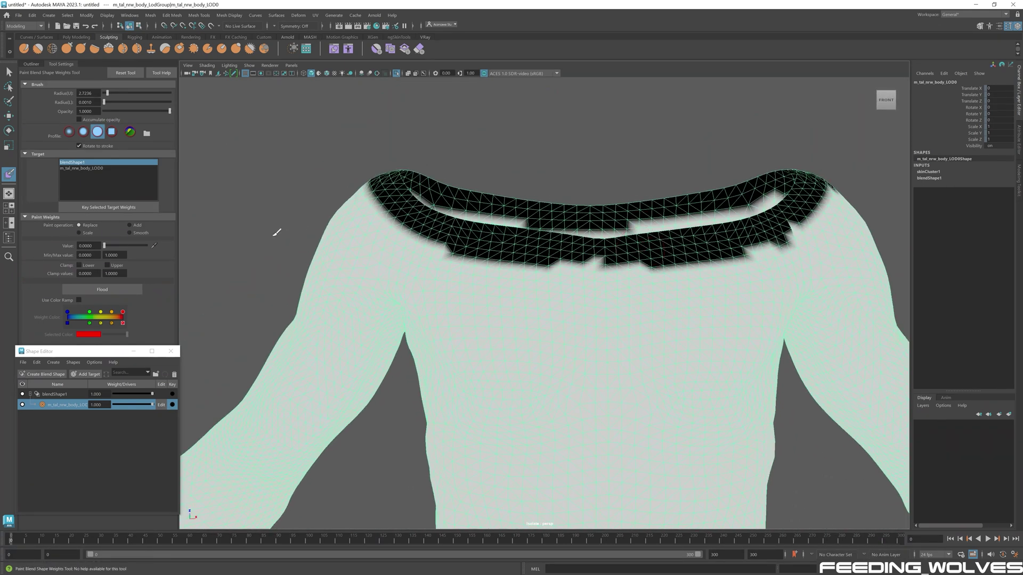
Flood the neckline weights repeatedly with the Smooth operation, and undo the last three changes.
{"action": "left_click", "coordinate": [135, 235]}
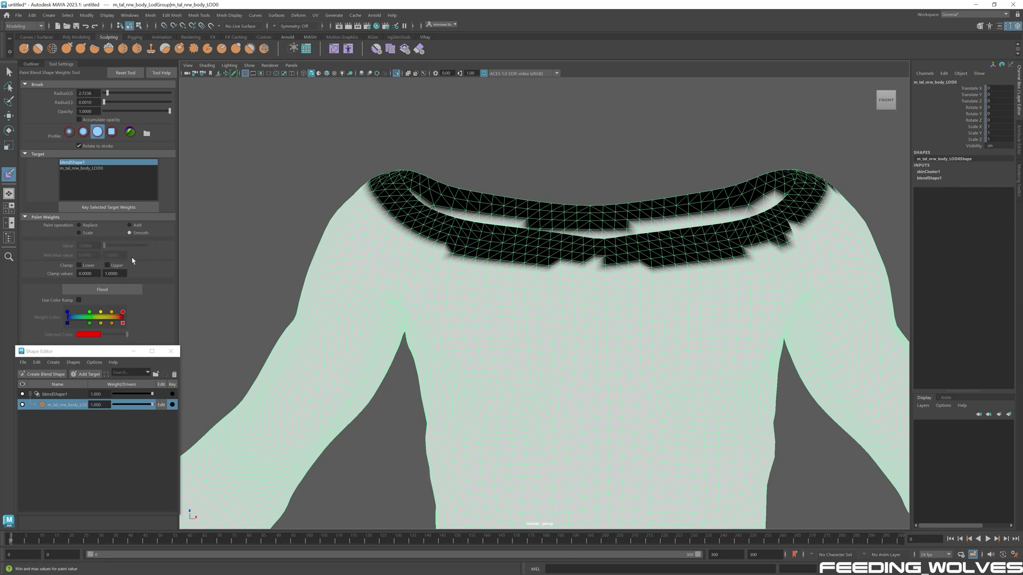
{"action": "left_click", "coordinate": [123, 291]}
{"action": "left_click", "coordinate": [123, 291]}
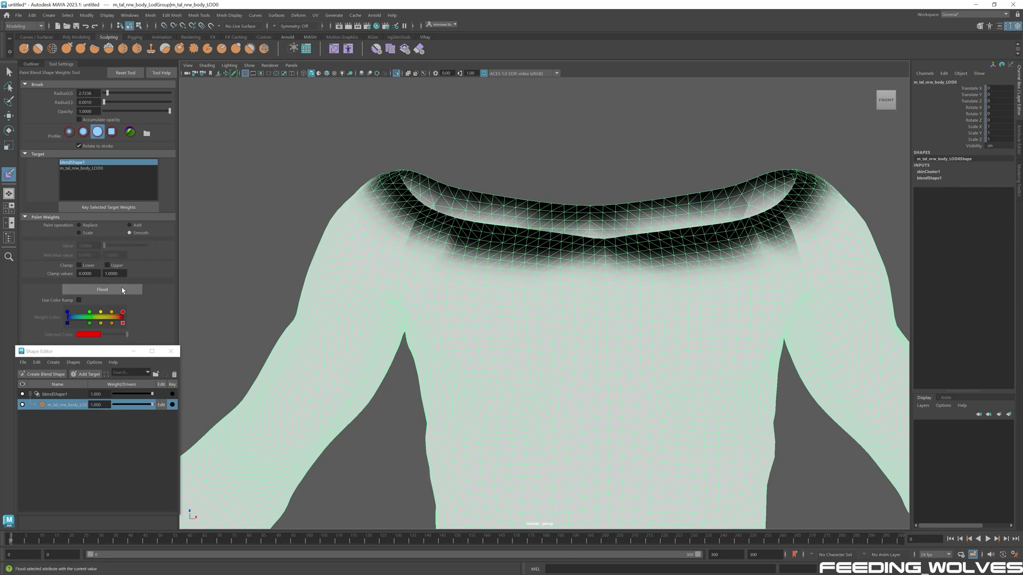
{"action": "left_click", "coordinate": [123, 291]}
{"action": "left_click", "coordinate": [123, 291]}
{"action": "left_click", "coordinate": [122, 290]}
{"action": "left_click", "coordinate": [122, 290]}
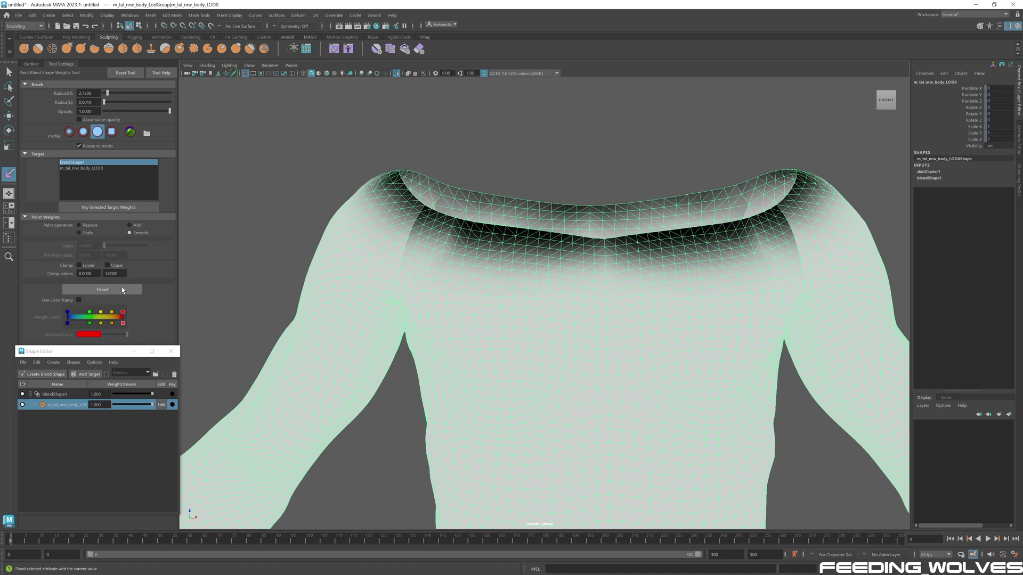
{"action": "left_click", "coordinate": [122, 291]}
{"action": "key", "text": "ctrl+z"}
{"action": "key", "text": "ctrl+z"}
{"action": "key", "text": "ctrl+z"}
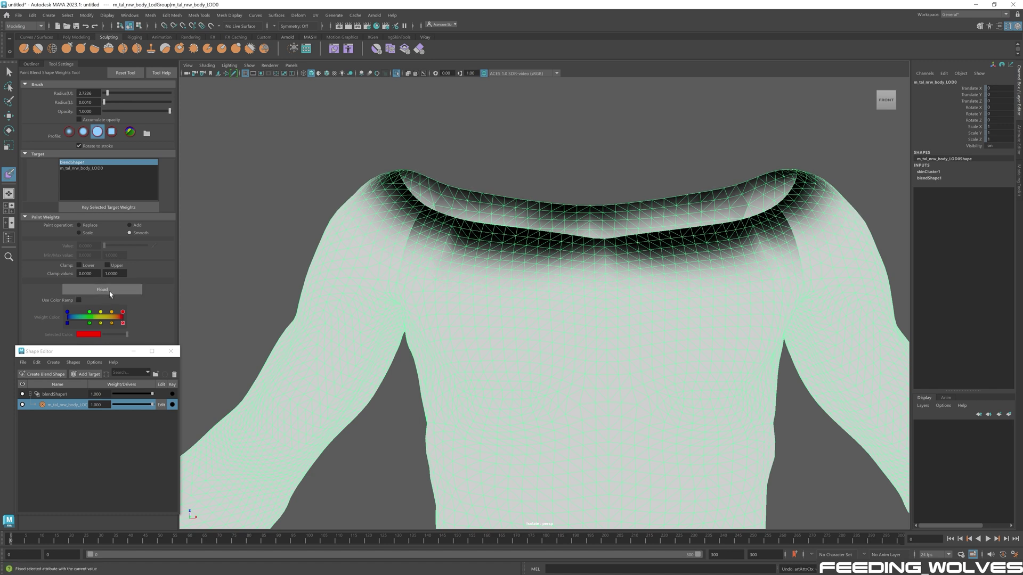
Replace weights with a value of 1 using the softest brush profile, painting below the neckline to narrow the zero-weight band.
{"action": "left_click", "coordinate": [89, 226]}
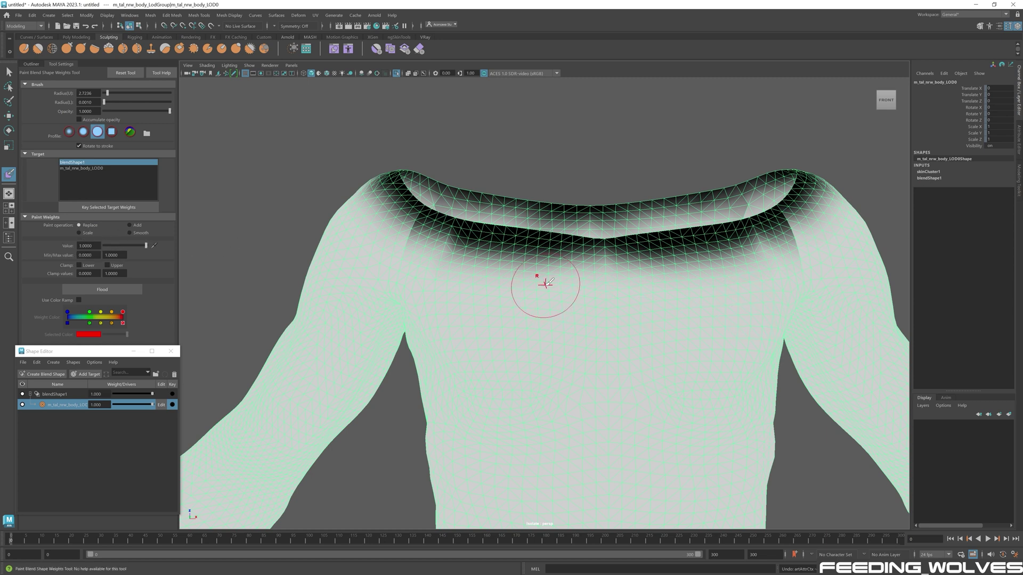
{"action": "left_click", "coordinate": [69, 133]}
{"action": "mouse_move", "coordinate": [502, 267]}
{"action": "left_mouse_down"}
{"action": "mouse_move", "coordinate": [786, 253]}
{"action": "mouse_move", "coordinate": [364, 204]}
{"action": "mouse_move", "coordinate": [395, 230]}
{"action": "left_mouse_up"}
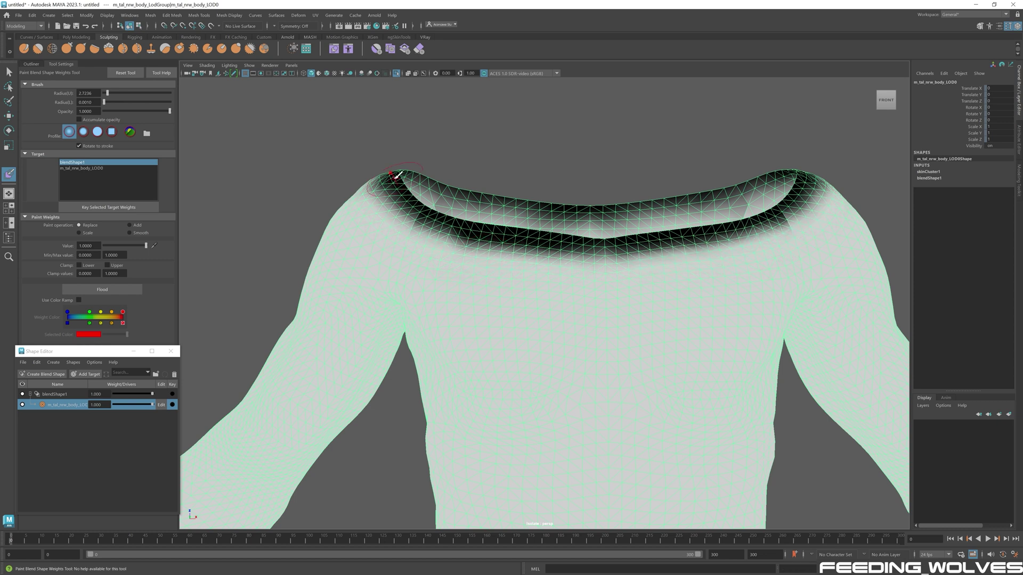
{"action": "mouse_move", "coordinate": [448, 184]}
{"action": "left_mouse_down", "text": "alt"}
{"action": "mouse_move", "coordinate": [576, 217]}
{"action": "mouse_move", "coordinate": [692, 223]}
{"action": "left_mouse_up", "text": "alt"}
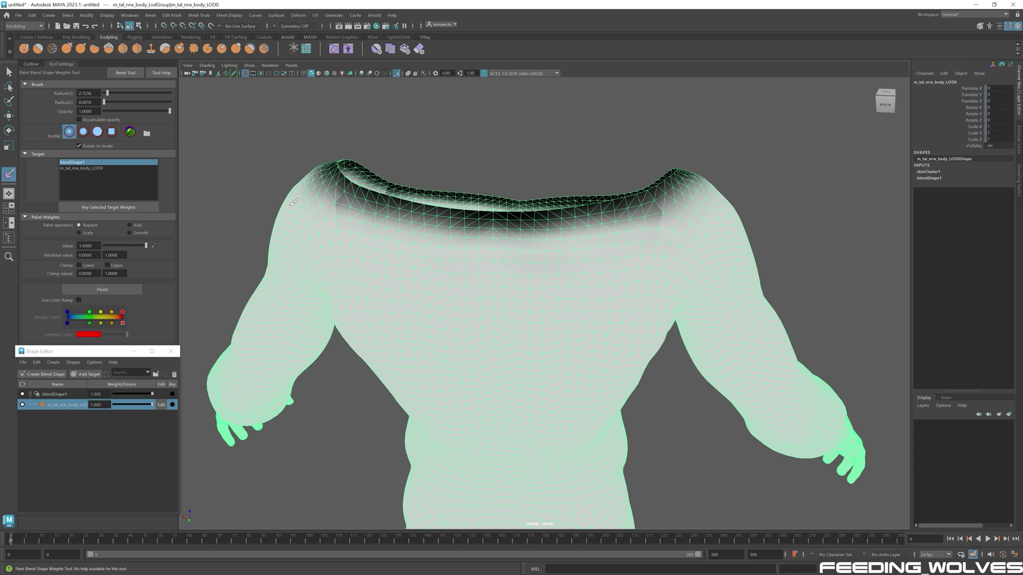
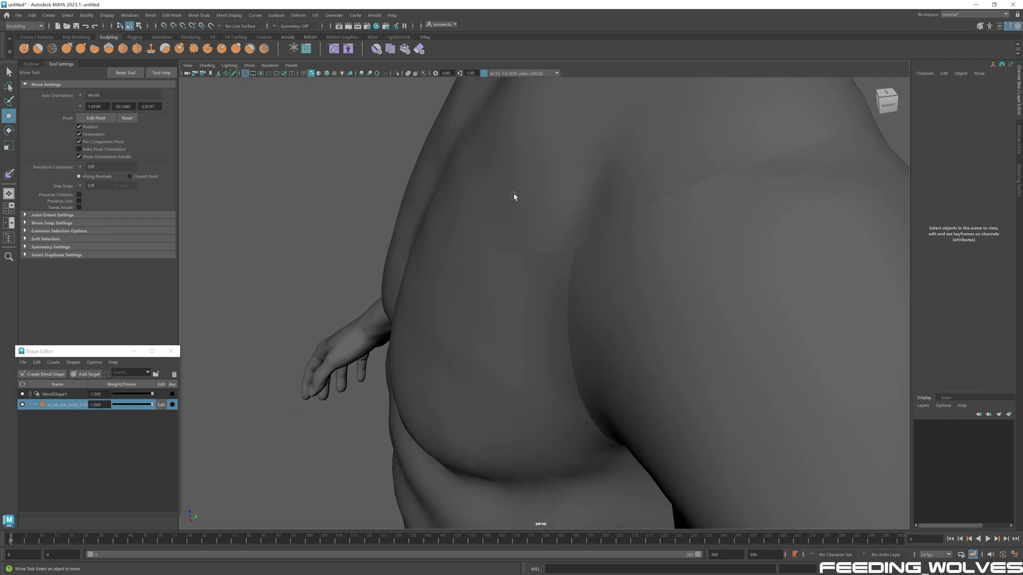
Check the transferred shape on the whole figure with the blend shape target's weight at 1.
{"action": "left_click", "coordinate": [469, 269]}
{"action": "left_click", "coordinate": [495, 235]}
{"action": "scroll", "coordinate": [518, 193], "scroll_direction": "down", "scroll_amount": 3}
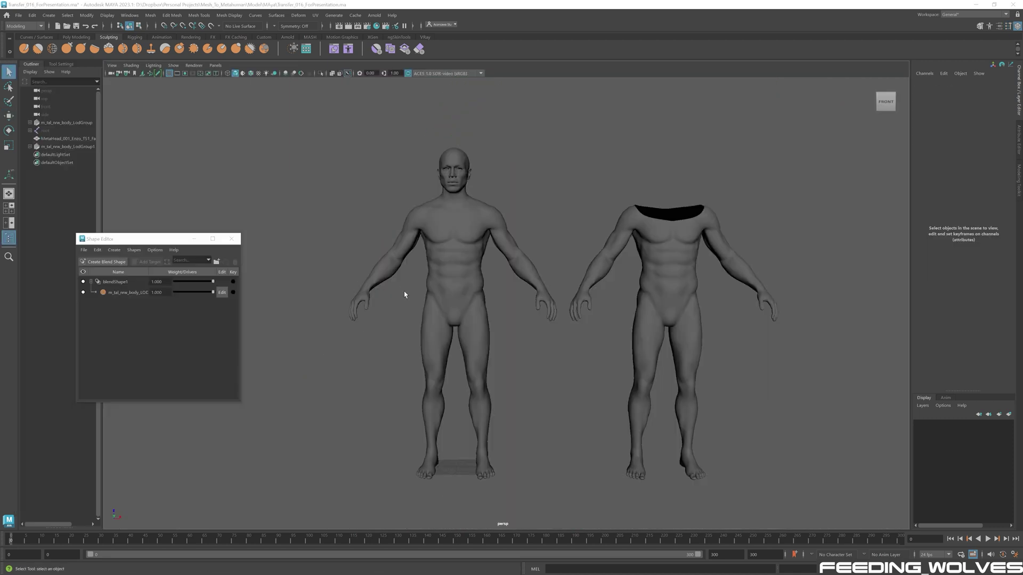
{"action": "scroll", "coordinate": [497, 228], "scroll_direction": "up", "scroll_amount": 2}
{"action": "left_click_drag", "start_coordinate": [213, 291], "coordinate": [235, 289]}
{"action": "left_click_drag", "start_coordinate": [397, 250], "coordinate": [415, 221], "text": "alt"}
Delete the duplicate m_tal_nrw_body_LodGroup1 and the separate head mesh from the scene.
{"action": "left_click", "coordinate": [69, 146]}
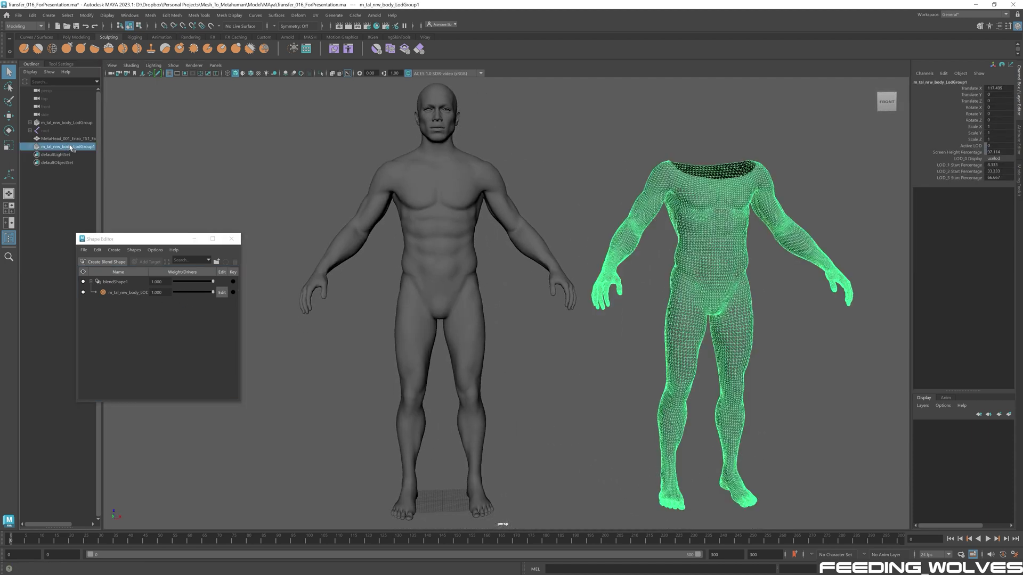
{"action": "key", "text": "Delete"}
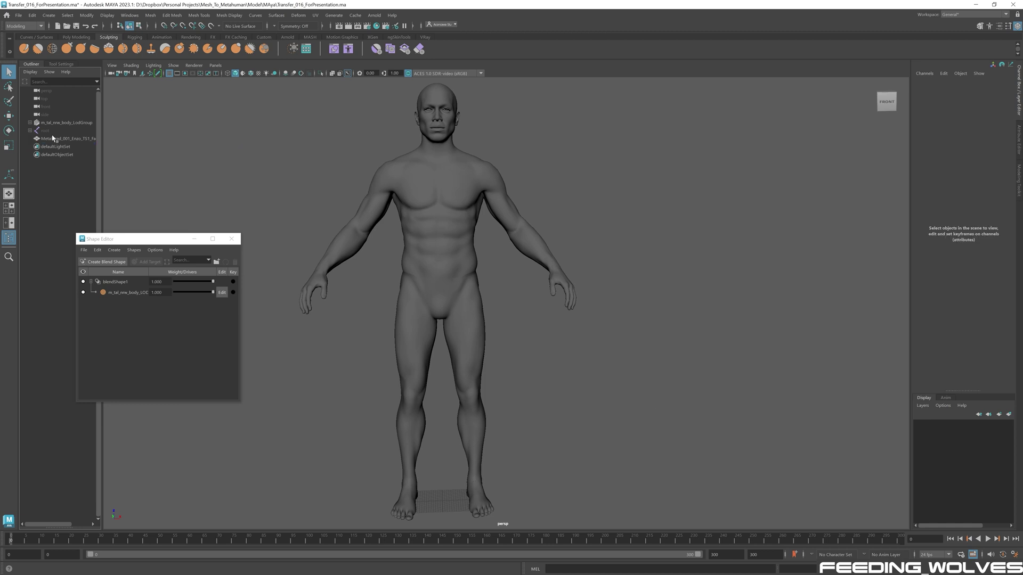
{"action": "left_click", "coordinate": [53, 138]}
{"action": "key", "text": "Delete"}
Select m_tal_nrw_body_LodGroup together with the hidden root skeleton and make the skeleton visible.
{"action": "left_click", "coordinate": [59, 123]}
{"action": "left_click", "coordinate": [58, 130], "text": "shift"}
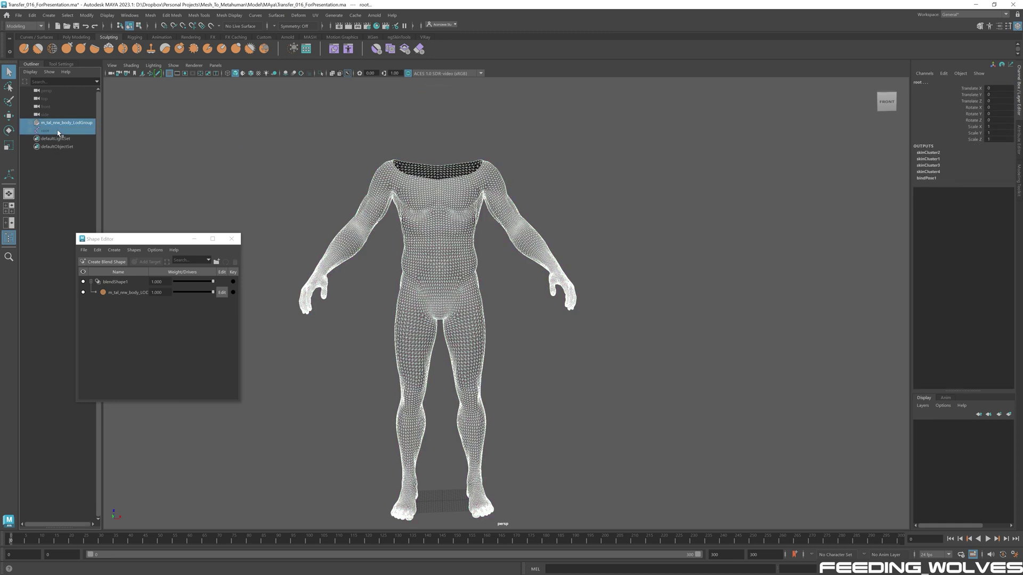
{"action": "key", "text": "shift+h"}
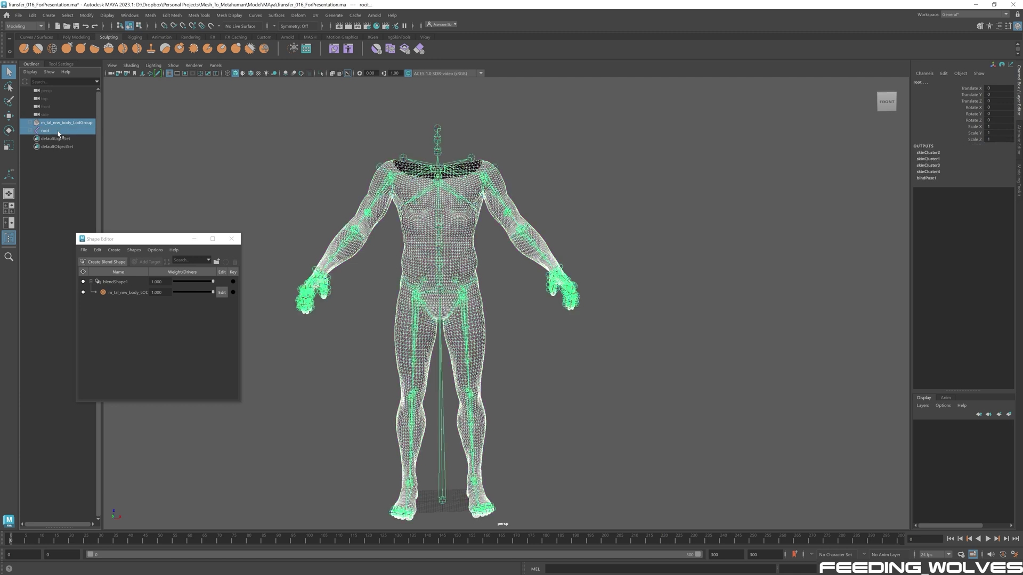
Export the selected body group and skeleton in FBX format as m_tal_nrw_body_v7.FBX.
{"action": "left_click", "coordinate": [18, 15]}
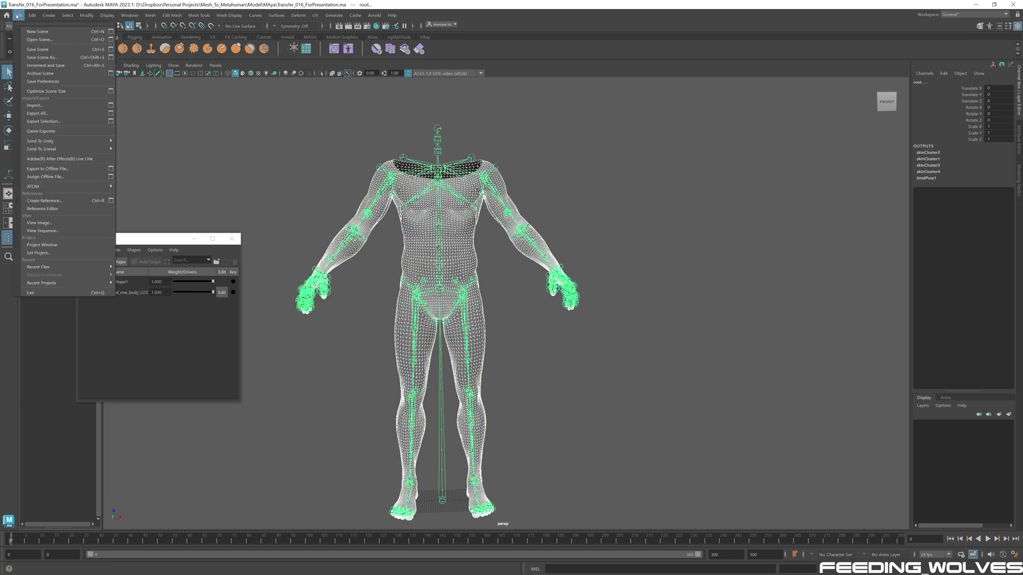
{"action": "left_click", "coordinate": [72, 122]}
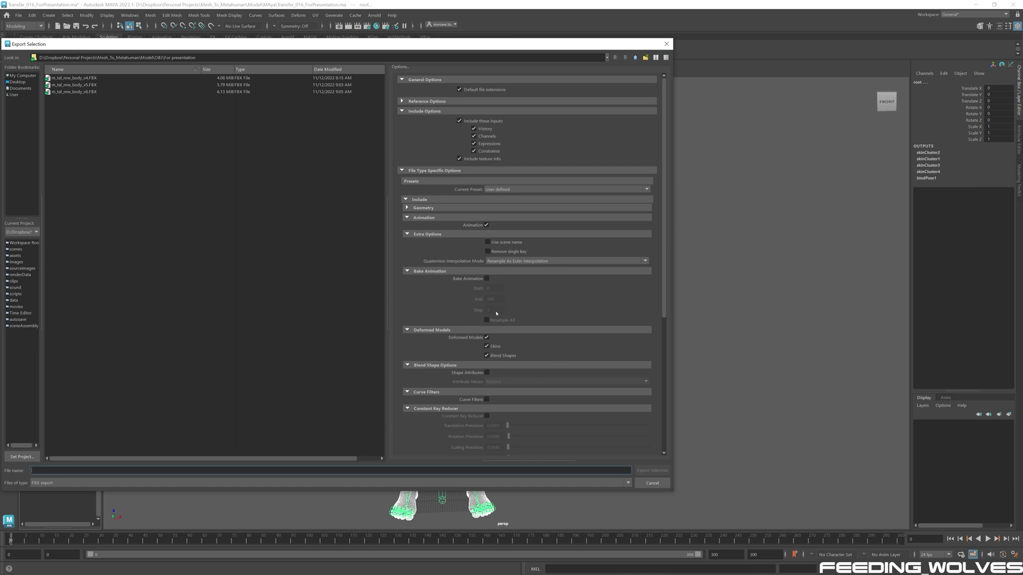
{"action": "left_click", "coordinate": [85, 91]}
{"action": "left_click", "coordinate": [67, 471]}
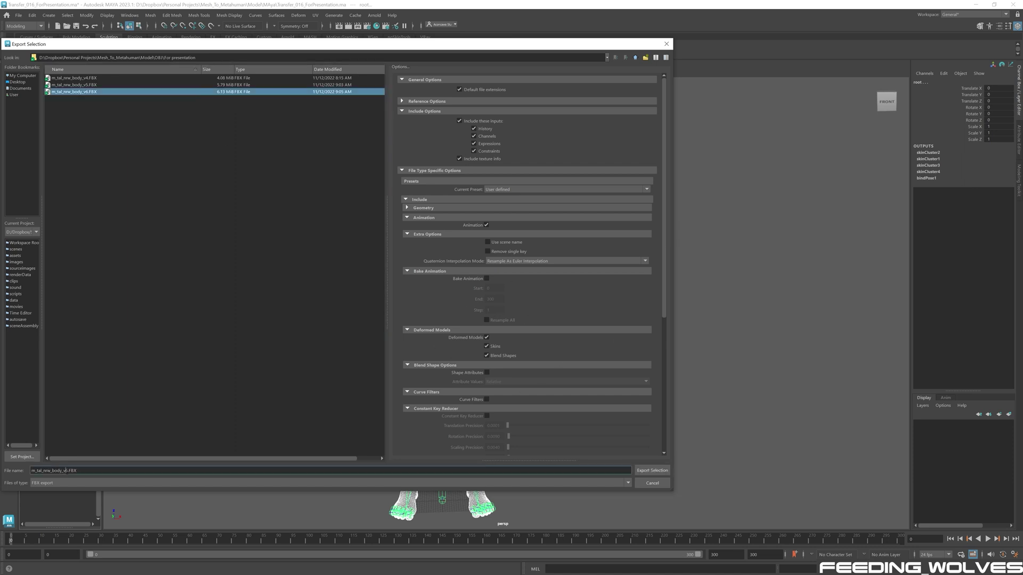
{"action": "key", "text": "BackSpace"}
{"action": "type", "text": "7"}
{"action": "left_click", "coordinate": [650, 469]}
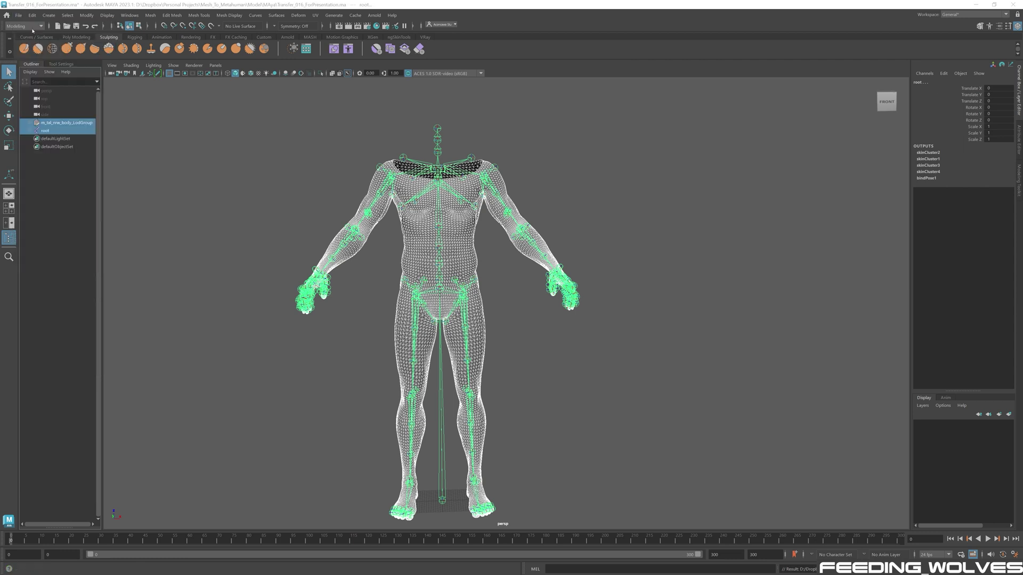
Start a new empty scene and import the exported body FBX, framing the body from the front.
{"action": "left_click", "coordinate": [509, 300]}
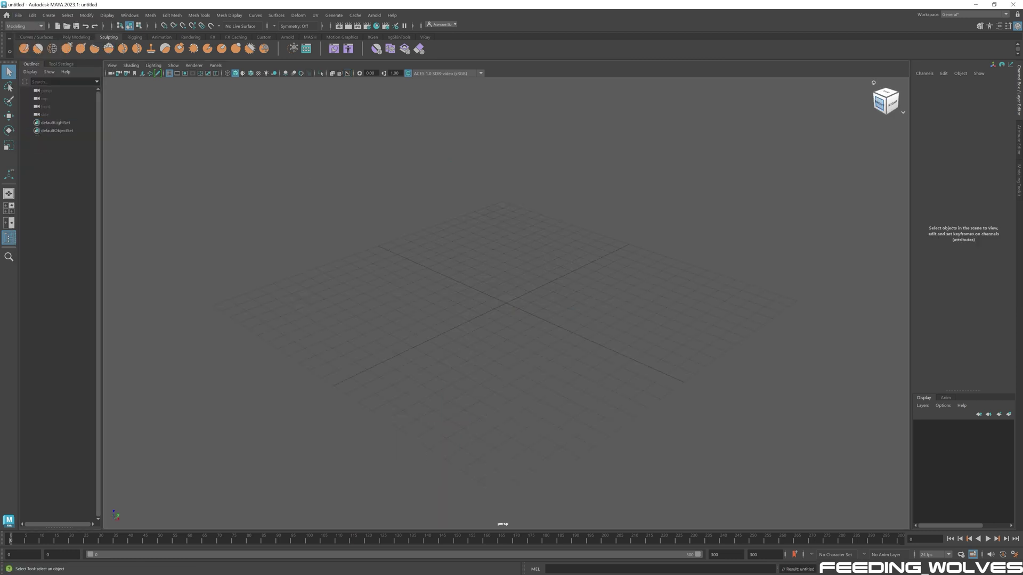
{"action": "left_click_drag", "start_coordinate": [639, 217], "coordinate": [463, 245]}
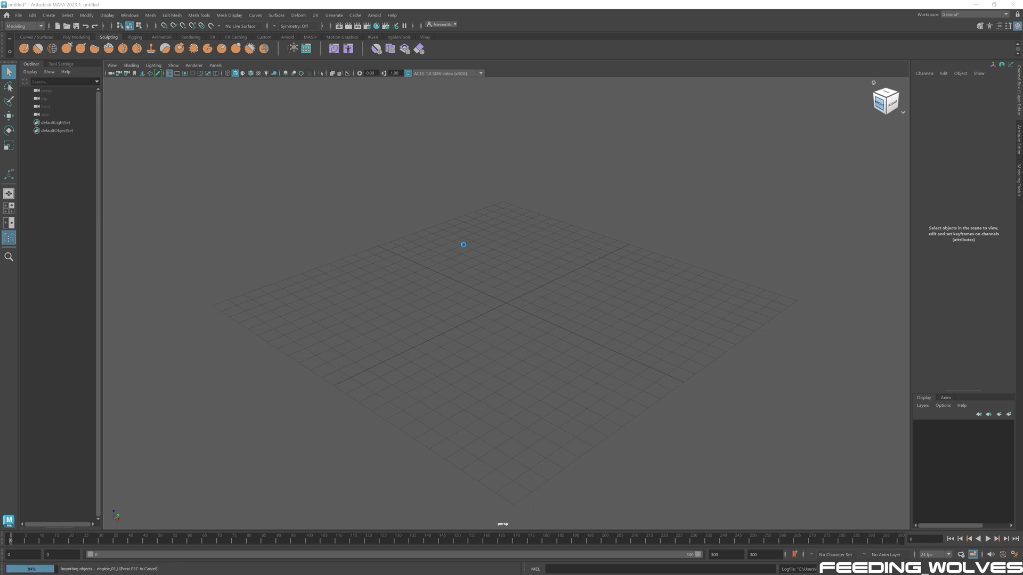
{"action": "right_click_drag", "start_coordinate": [831, 192], "coordinate": [511, 191], "text": "alt"}
{"action": "middle_click_drag", "start_coordinate": [503, 106], "coordinate": [495, 192], "text": "alt"}
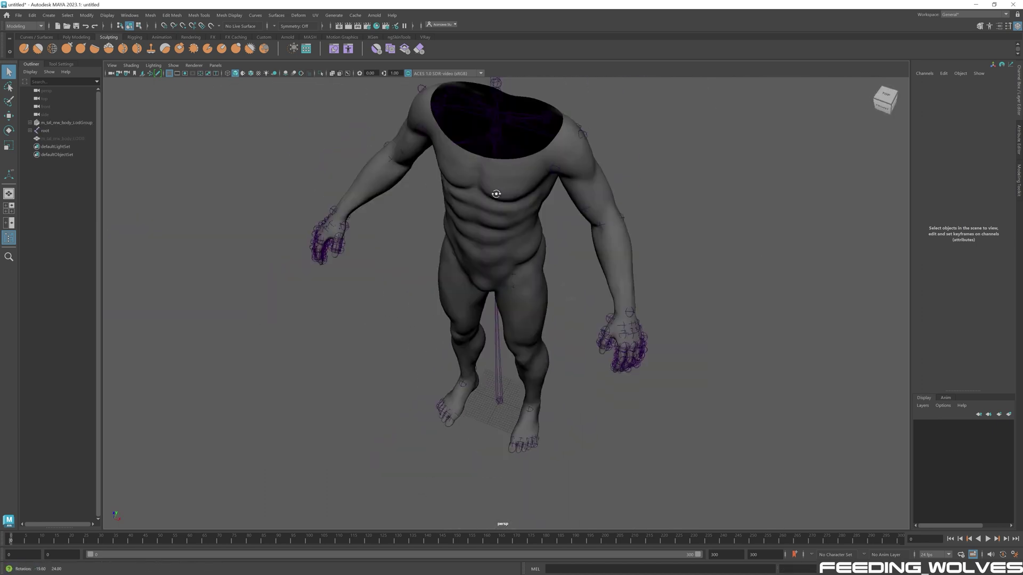
{"action": "left_click_drag", "start_coordinate": [442, 293], "coordinate": [483, 242], "text": "alt"}
{"action": "middle_click_drag", "start_coordinate": [484, 242], "coordinate": [474, 298], "text": "alt"}
Open the Shape Editor for the imported body and test the blend shape target's weight slider, leaving it at 1.
{"action": "left_click", "coordinate": [452, 240]}
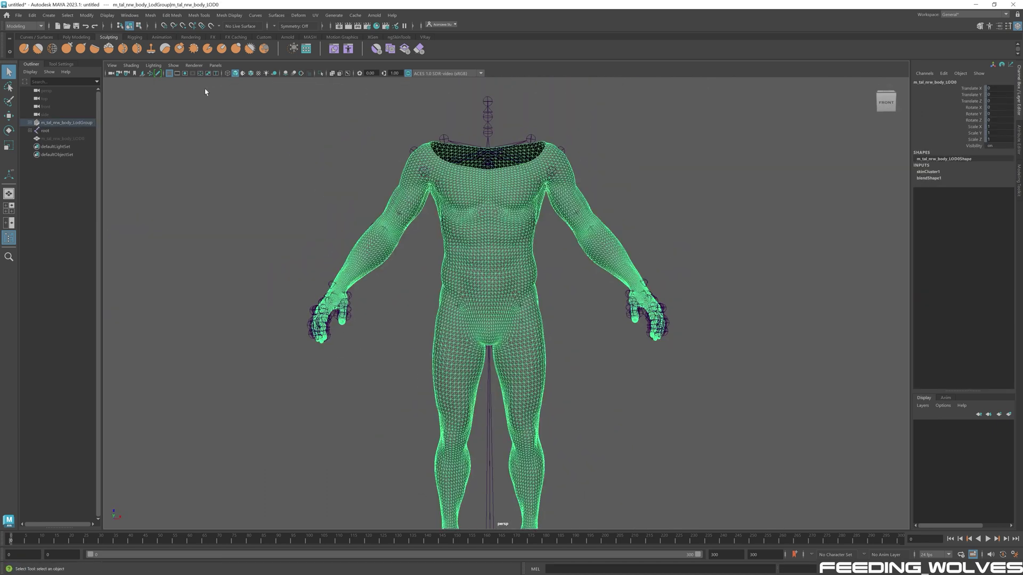
{"action": "left_click", "coordinate": [334, 49]}
{"action": "left_click", "coordinate": [266, 256]}
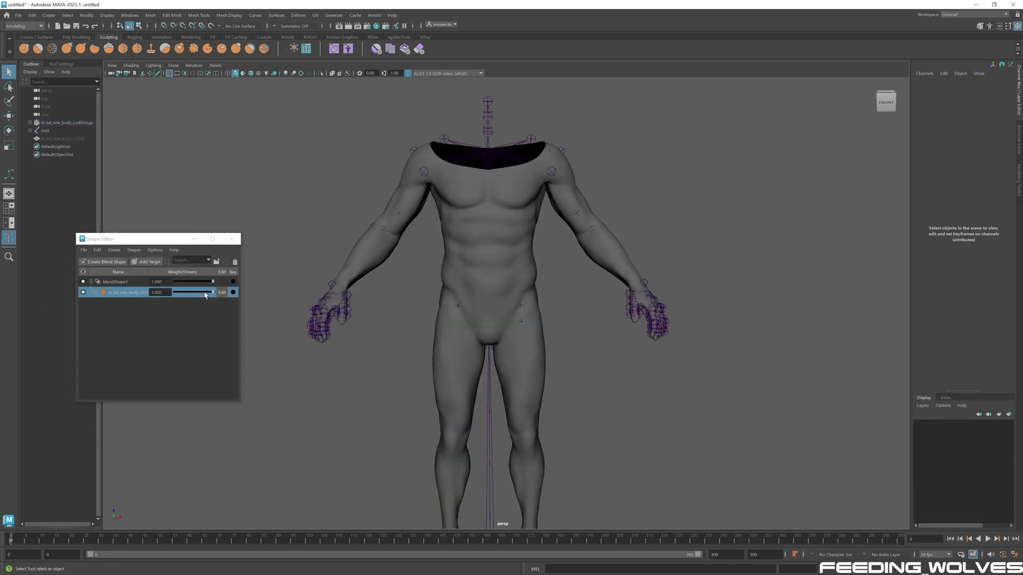
{"action": "mouse_move", "coordinate": [205, 295]}
{"action": "left_mouse_down"}
{"action": "mouse_move", "coordinate": [165, 293]}
{"action": "mouse_move", "coordinate": [214, 290]}
{"action": "left_mouse_up"}
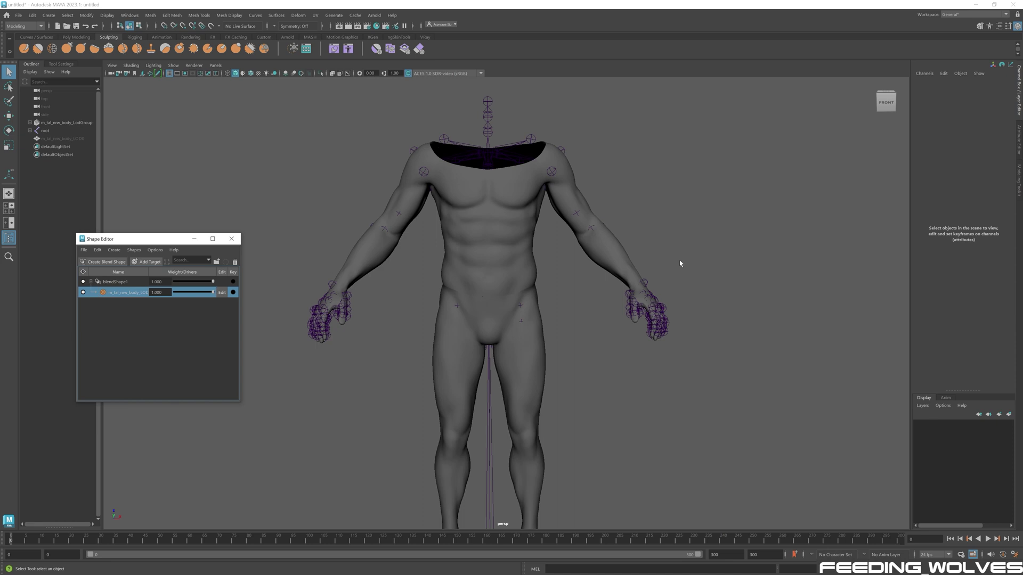
{"action": "left_click_drag", "start_coordinate": [680, 263], "coordinate": [529, 219], "text": "alt"}
{"action": "middle_click_drag", "start_coordinate": [529, 219], "coordinate": [497, 232], "text": "alt"}
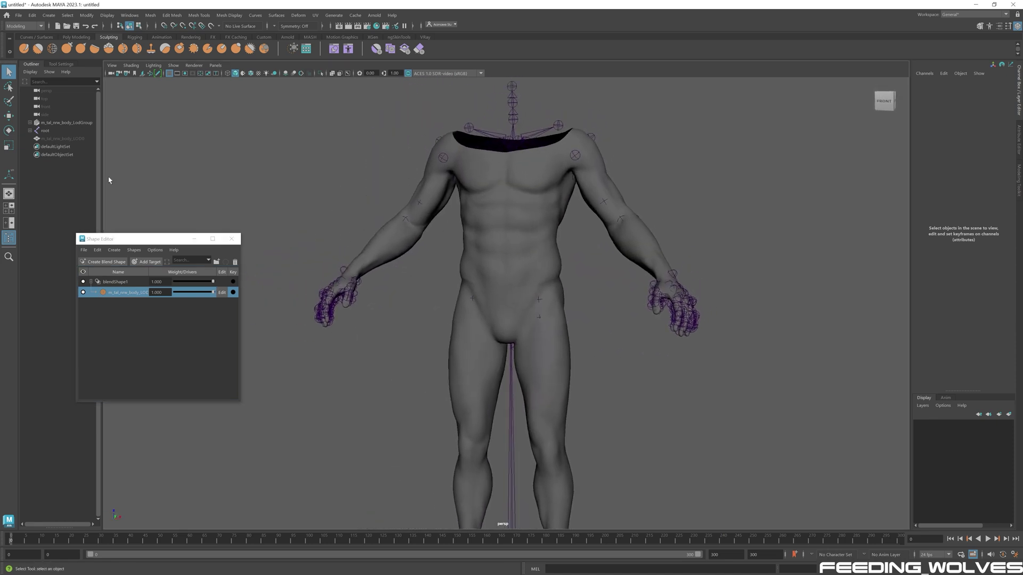
Show the hidden top-level m_tal_nrw_body_LOD0 mesh, hide it again, and expand m_tal_nrw_body_LodGroup to select its first entry.
{"action": "left_click", "coordinate": [64, 138]}
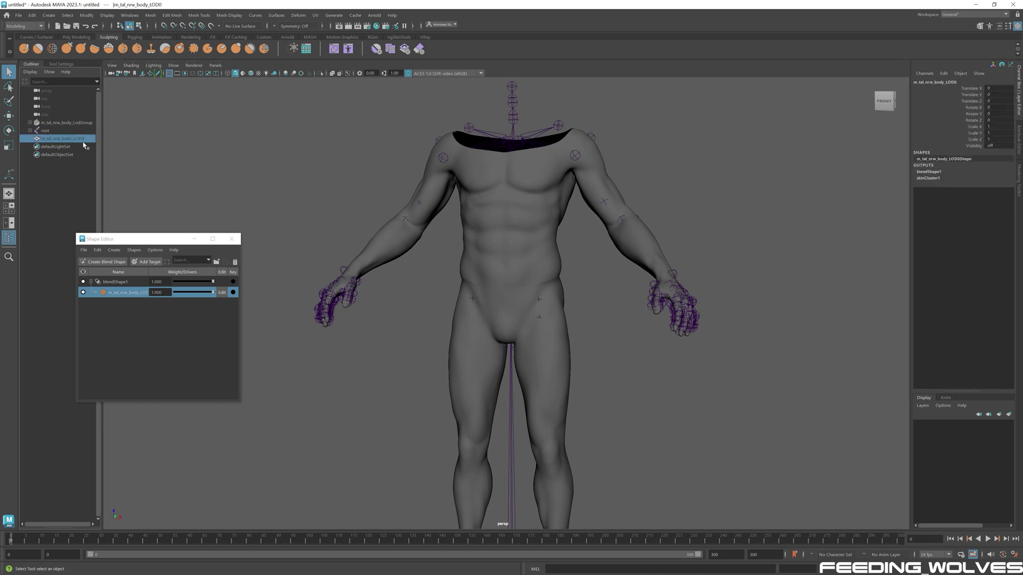
{"action": "key", "text": "h"}
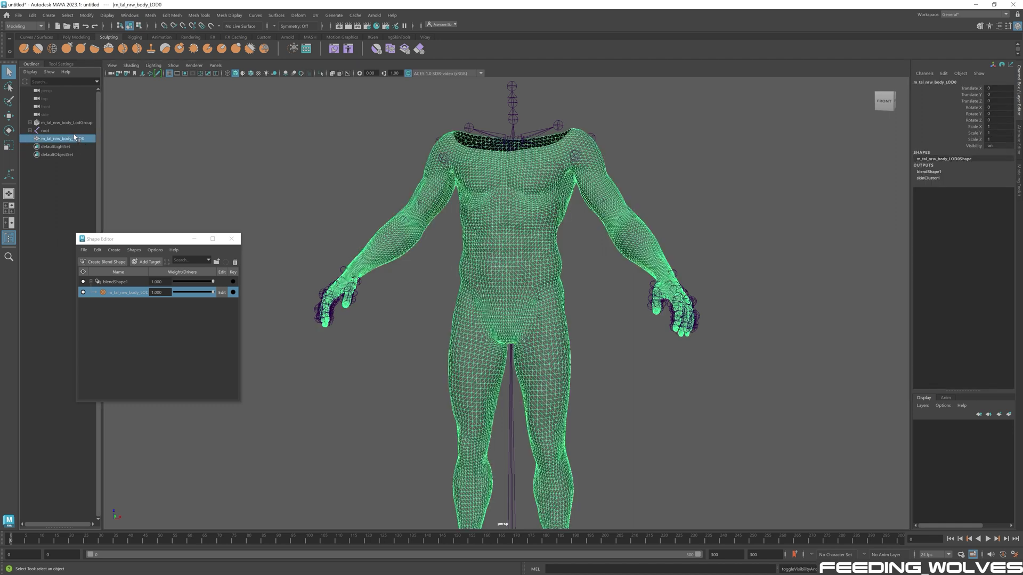
{"action": "key", "text": "h"}
{"action": "left_click", "coordinate": [30, 123]}
{"action": "left_click", "coordinate": [77, 131]}
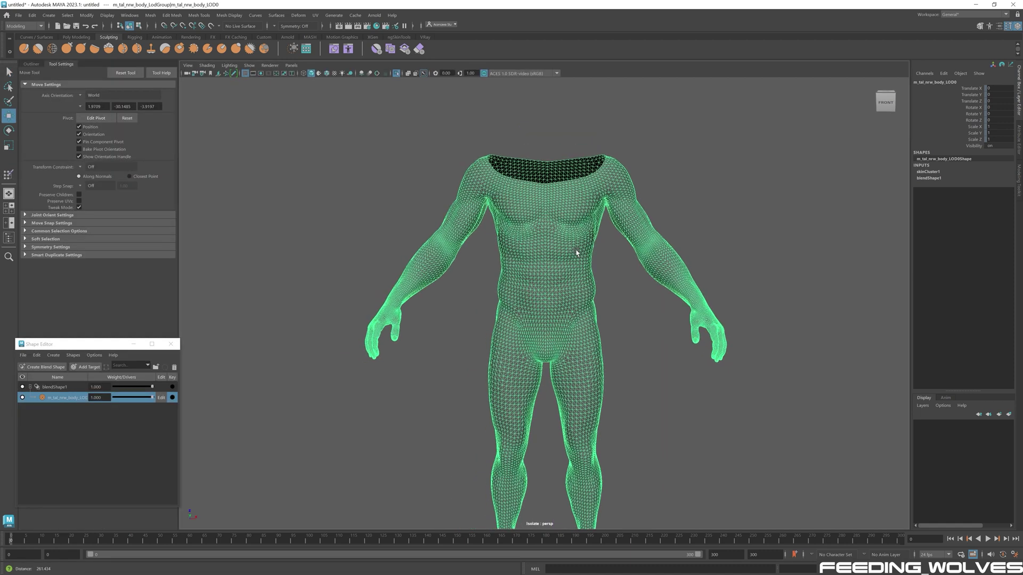
Examine the imported body's wireframe and shaded surface from several angles, including close views of the torso and hips.
{"action": "left_click_drag", "start_coordinate": [559, 229], "coordinate": [415, 218], "text": "alt"}
{"action": "left_click", "coordinate": [414, 218]}
{"action": "right_click_drag", "start_coordinate": [414, 218], "coordinate": [596, 229], "text": "alt"}
{"action": "middle_click_drag", "start_coordinate": [373, 291], "coordinate": [524, 288], "text": "alt"}
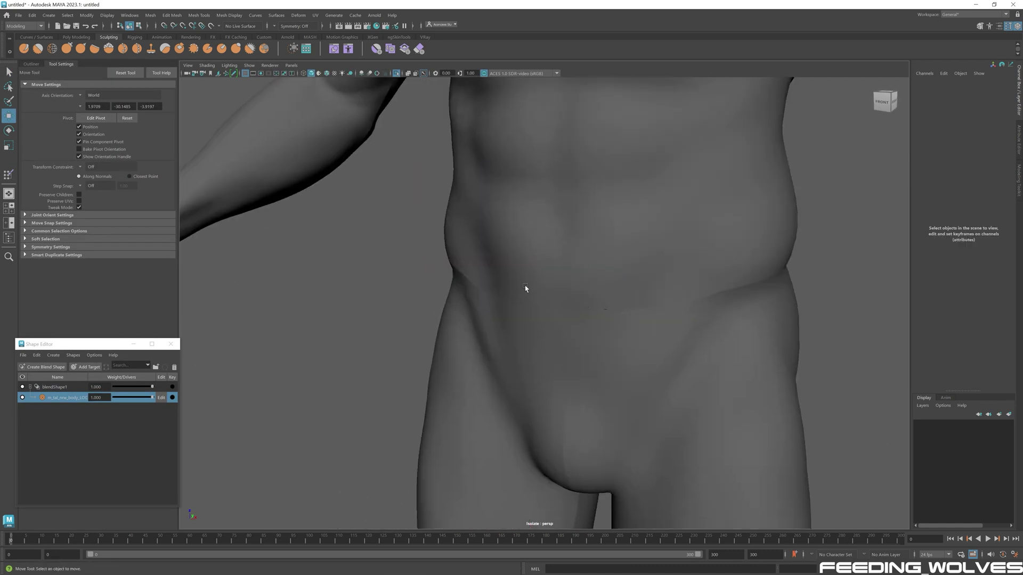
{"action": "right_click_drag", "start_coordinate": [726, 312], "coordinate": [647, 269], "text": "alt"}
{"action": "middle_click_drag", "start_coordinate": [716, 322], "coordinate": [662, 292], "text": "alt"}
{"action": "left_click", "coordinate": [511, 201]}
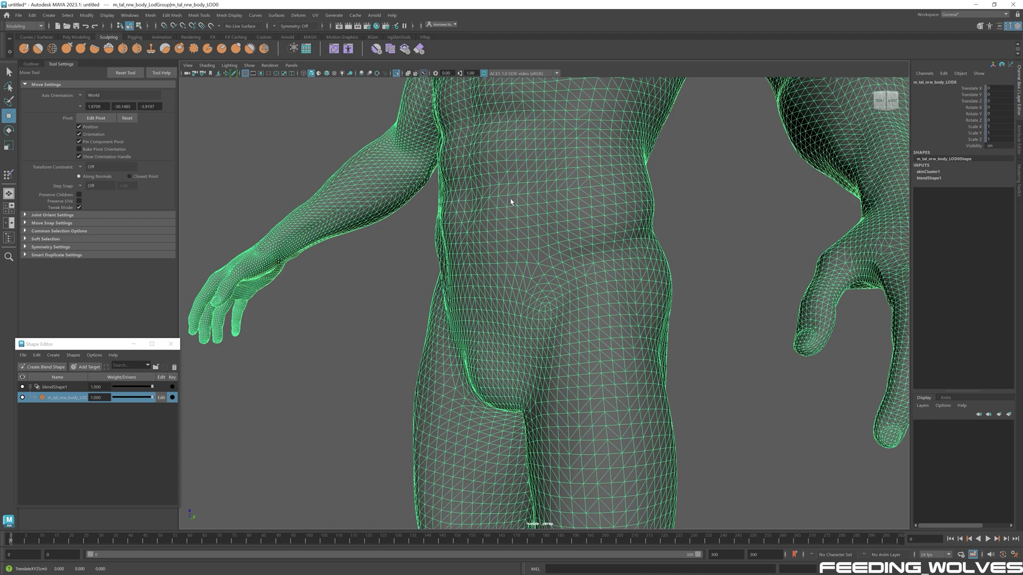
{"action": "left_click_drag", "start_coordinate": [639, 281], "coordinate": [567, 279], "text": "alt"}
{"action": "right_click_drag", "start_coordinate": [544, 203], "coordinate": [575, 183]}
{"action": "left_click", "coordinate": [612, 173]}
{"action": "mouse_move", "coordinate": [605, 205]}
{"action": "left_mouse_down", "text": "alt"}
{"action": "mouse_move", "coordinate": [593, 212]}
{"action": "mouse_move", "coordinate": [598, 226]}
{"action": "left_mouse_up", "text": "alt"}
{"action": "scroll", "coordinate": [597, 226], "scroll_direction": "down", "scroll_amount": 5}
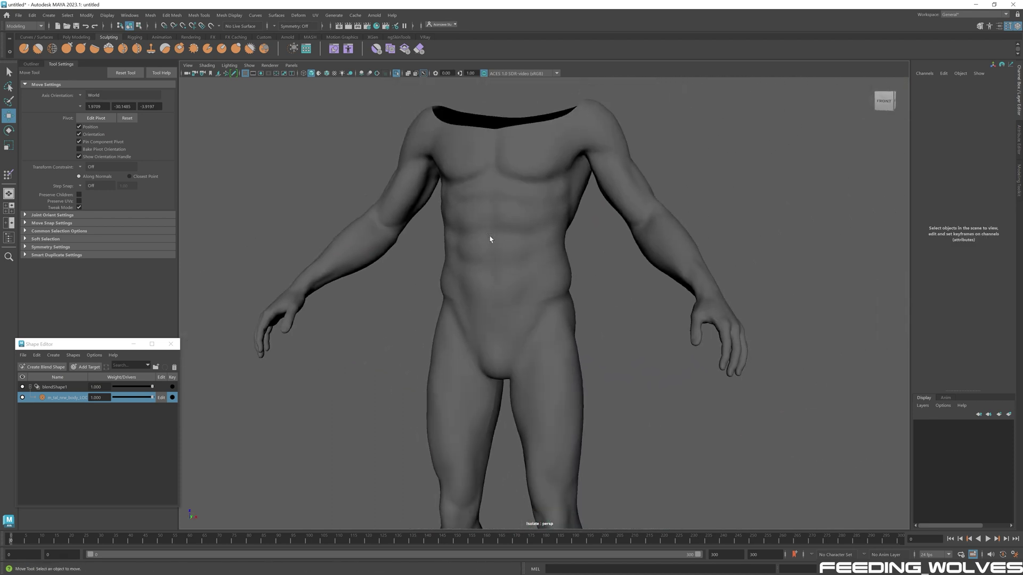
{"action": "scroll", "coordinate": [502, 241], "scroll_direction": "down", "scroll_amount": 3}
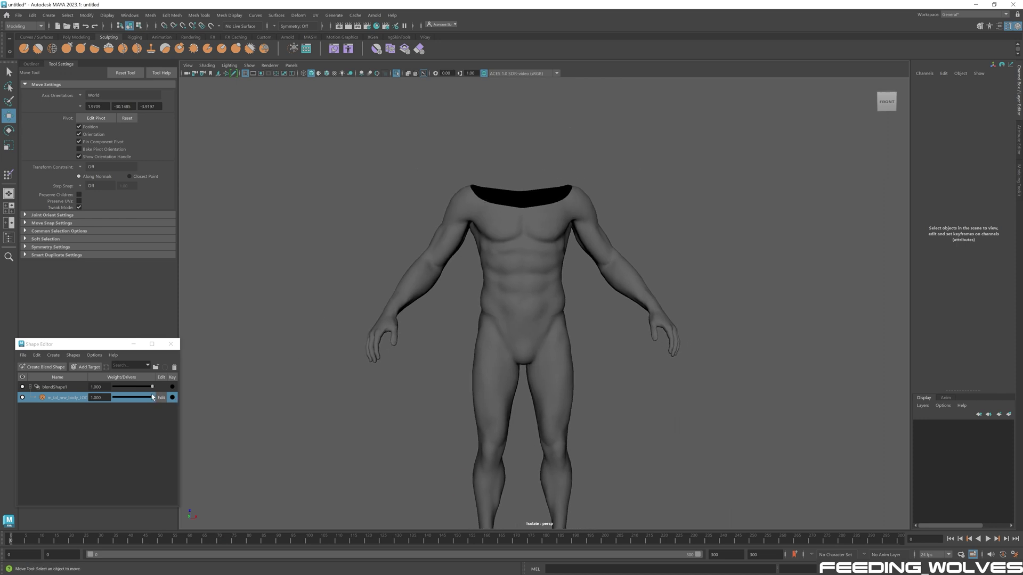
Set the blend shape target's weight to 0, inspect the torso and hand, and return the weight to 1.
{"action": "left_click_drag", "start_coordinate": [150, 399], "coordinate": [114, 397]}
{"action": "left_click_drag", "start_coordinate": [533, 362], "coordinate": [655, 342], "text": "alt"}
{"action": "scroll", "coordinate": [486, 299], "scroll_direction": "up", "scroll_amount": 3}
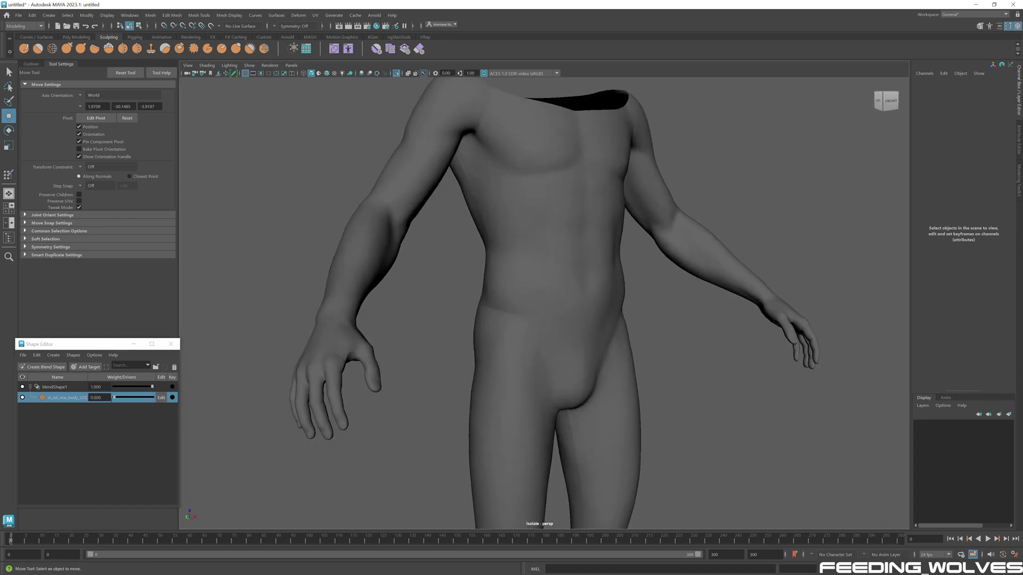
{"action": "left_click_drag", "start_coordinate": [426, 373], "coordinate": [347, 366], "text": "alt"}
{"action": "middle_click_drag", "start_coordinate": [266, 358], "coordinate": [376, 336], "text": "alt"}
{"action": "scroll", "coordinate": [317, 363], "scroll_direction": "up", "scroll_amount": 3}
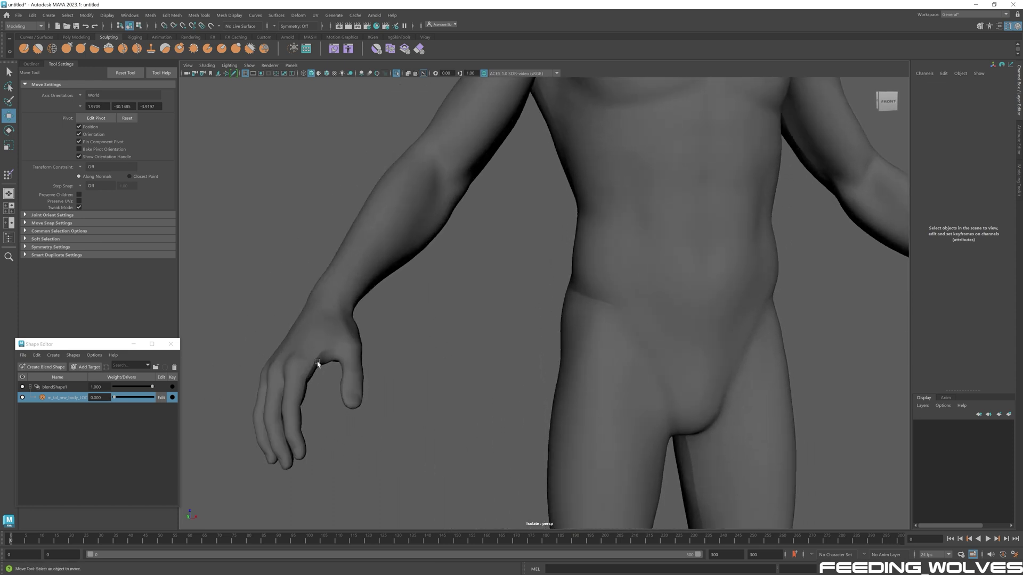
{"action": "left_click_drag", "start_coordinate": [141, 396], "coordinate": [167, 394]}
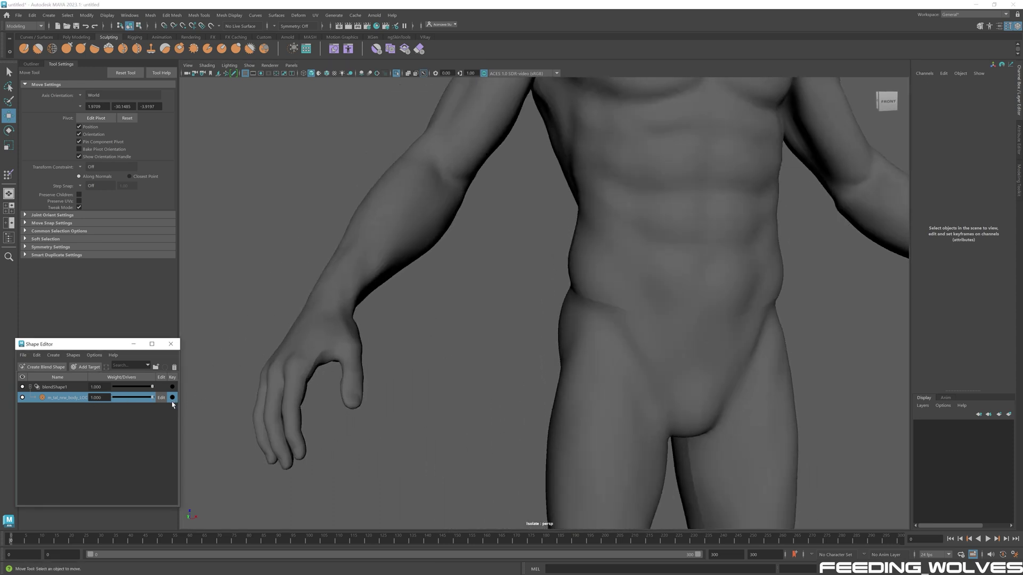
Select the LOD0 body mesh and enable editing for its blend shape target m_tal_nrw_body_LOD0.
{"action": "scroll", "coordinate": [440, 278], "scroll_direction": "down", "scroll_amount": 3}
{"action": "left_click", "coordinate": [440, 278]}
{"action": "scroll", "coordinate": [541, 240], "scroll_direction": "down", "scroll_amount": 5}
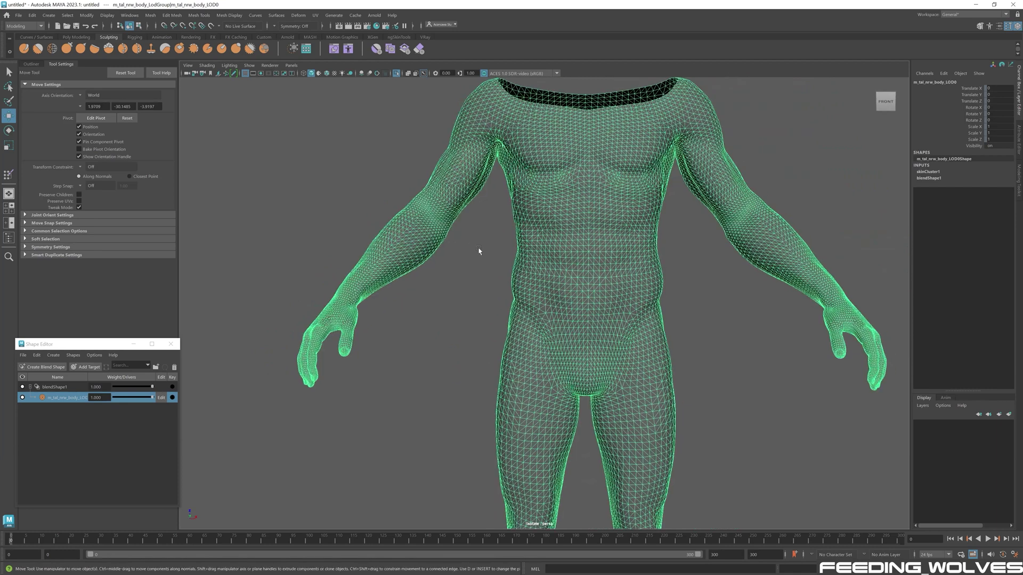
{"action": "scroll", "coordinate": [600, 188], "scroll_direction": "up", "scroll_amount": 2}
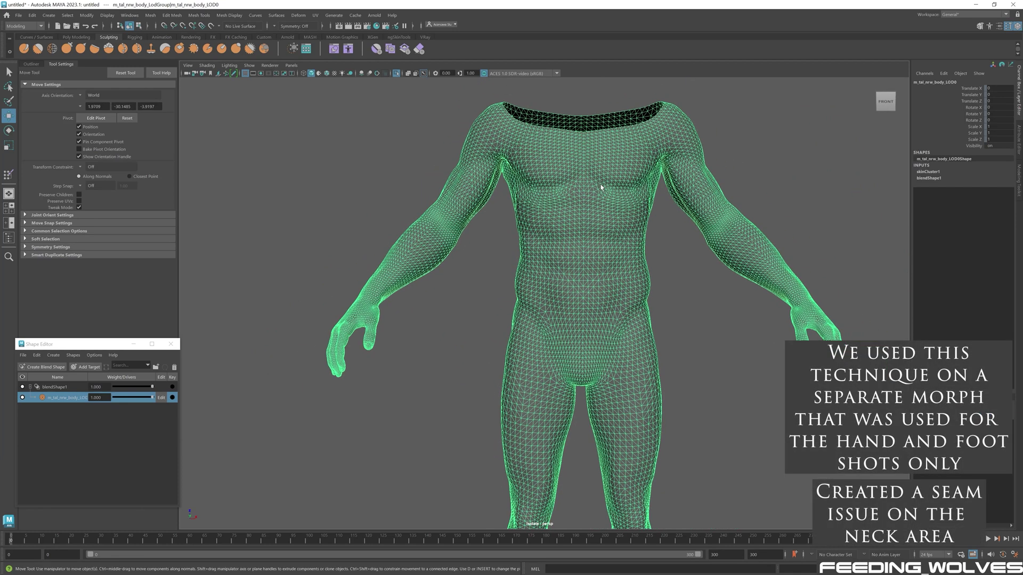
{"action": "left_click", "coordinate": [162, 397]}
Select all vertices of the body mesh and merge them with a distance threshold of 0.01.
{"action": "scroll", "coordinate": [506, 290], "scroll_direction": "down", "scroll_amount": 4}
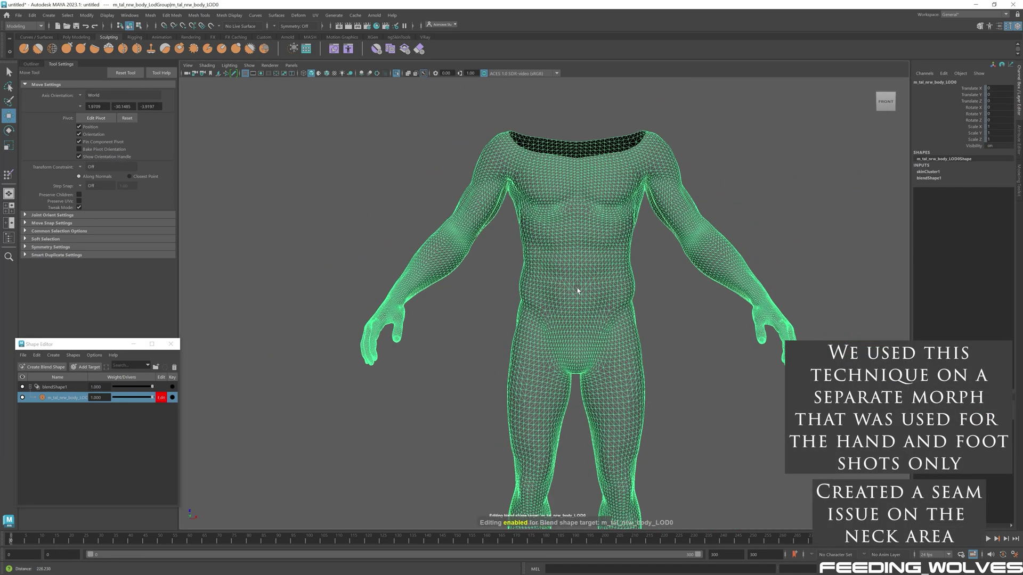
{"action": "right_click", "coordinate": [551, 229]}
{"action": "right_click_drag", "start_coordinate": [551, 229], "coordinate": [524, 228]}
{"action": "right_click_drag", "start_coordinate": [730, 244], "coordinate": [513, 250], "text": "alt"}
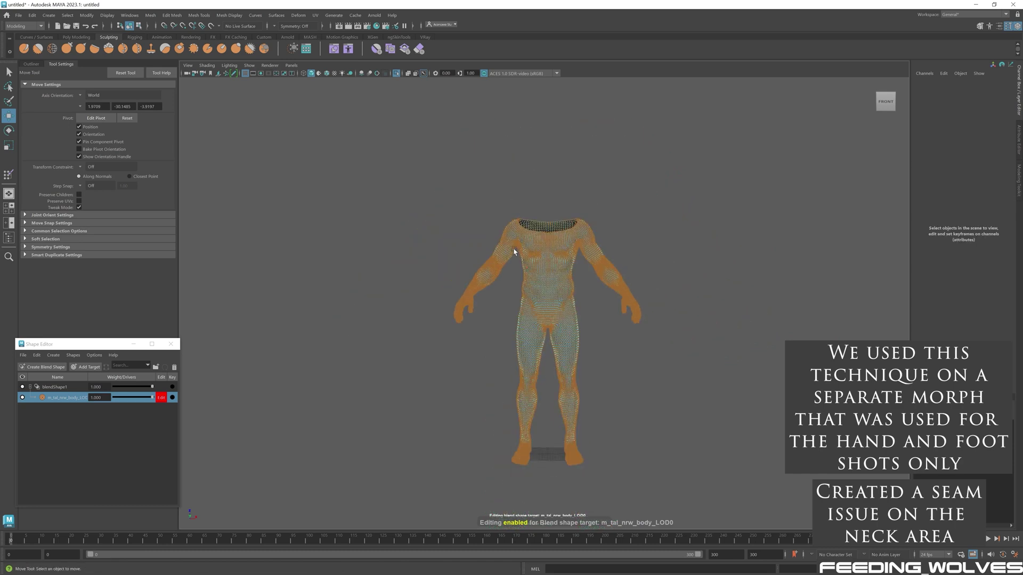
{"action": "middle_click_drag", "start_coordinate": [513, 251], "coordinate": [480, 202], "text": "alt"}
{"action": "left_click_drag", "start_coordinate": [400, 143], "coordinate": [685, 492]}
{"action": "right_click_drag", "start_coordinate": [613, 287], "coordinate": [863, 275], "text": "alt"}
{"action": "middle_click_drag", "start_coordinate": [591, 202], "coordinate": [726, 396], "text": "alt"}
{"action": "right_click_drag", "start_coordinate": [530, 197], "coordinate": [562, 158], "text": "shift"}
{"action": "right_click_drag", "start_coordinate": [574, 201], "coordinate": [564, 171], "text": "alt"}
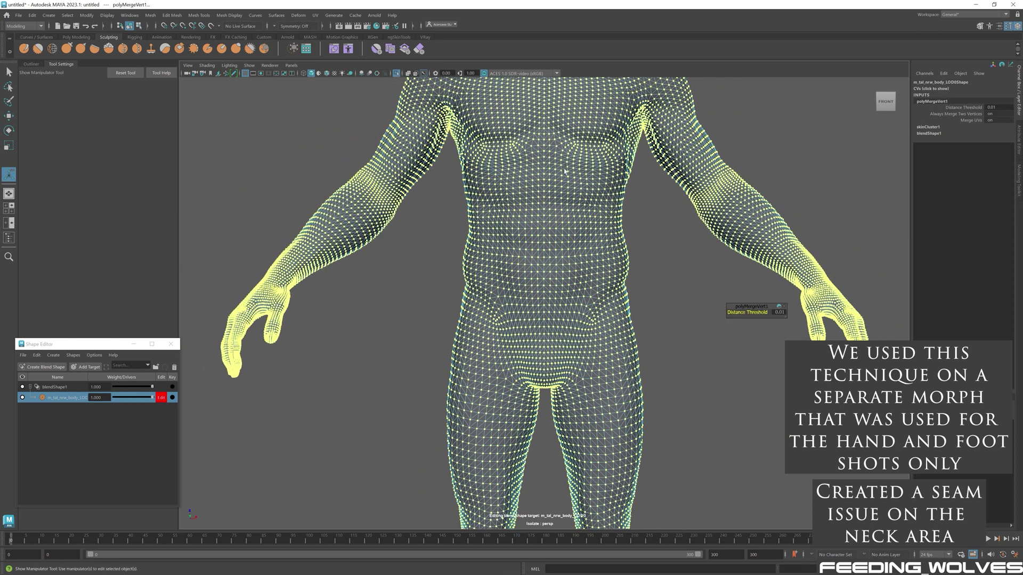
Return to object mode and test the merged body's blend shape weight, leaving it at 1.
{"action": "left_click", "coordinate": [632, 219]}
{"action": "middle_click_drag", "start_coordinate": [586, 176], "coordinate": [621, 167], "text": "alt"}
{"action": "right_click_drag", "start_coordinate": [621, 167], "coordinate": [664, 154]}
{"action": "key", "text": "q"}
{"action": "left_click", "coordinate": [453, 234]}
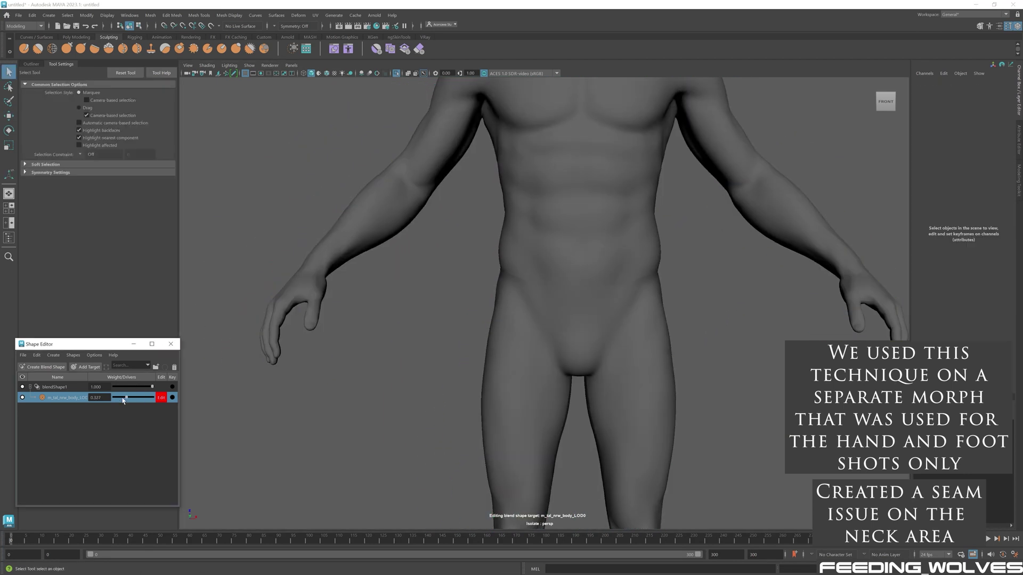
Select the merged body mesh, soften its edges, and deselect it.
{"action": "left_click", "coordinate": [549, 204]}
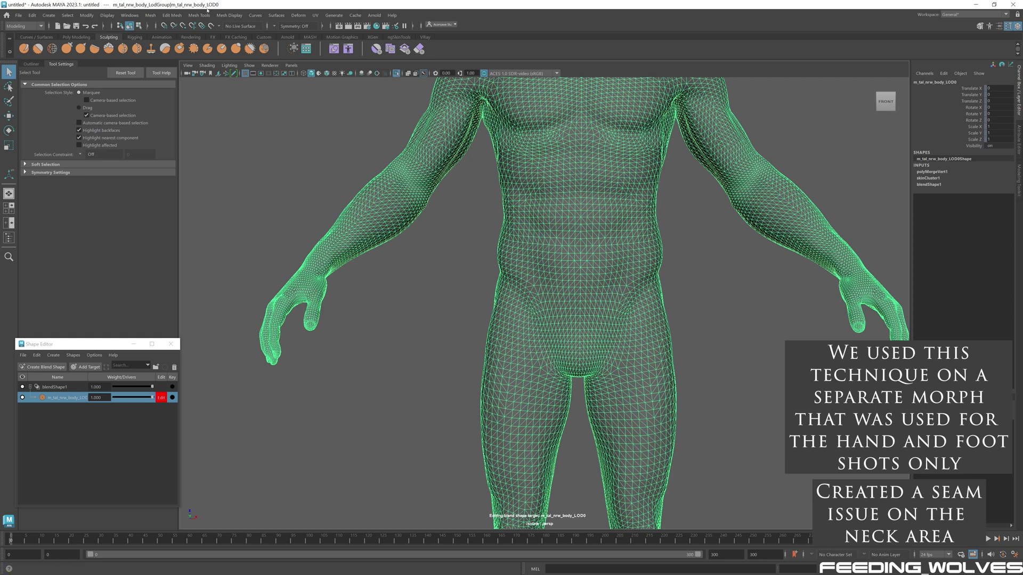
{"action": "left_click", "coordinate": [222, 15]}
{"action": "left_click", "coordinate": [246, 89]}
{"action": "left_click", "coordinate": [355, 155]}
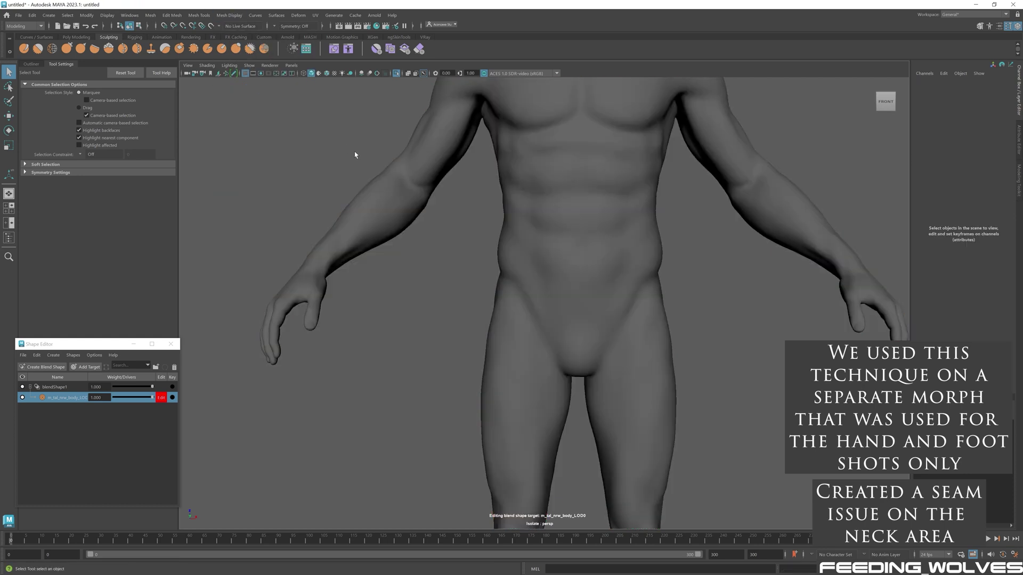
Inspect the merged body's surface from several angles, focusing on the hand and fingers.
{"action": "scroll", "coordinate": [607, 299], "scroll_direction": "down", "scroll_amount": 5}
{"action": "left_click_drag", "start_coordinate": [607, 299], "coordinate": [541, 278], "text": "alt"}
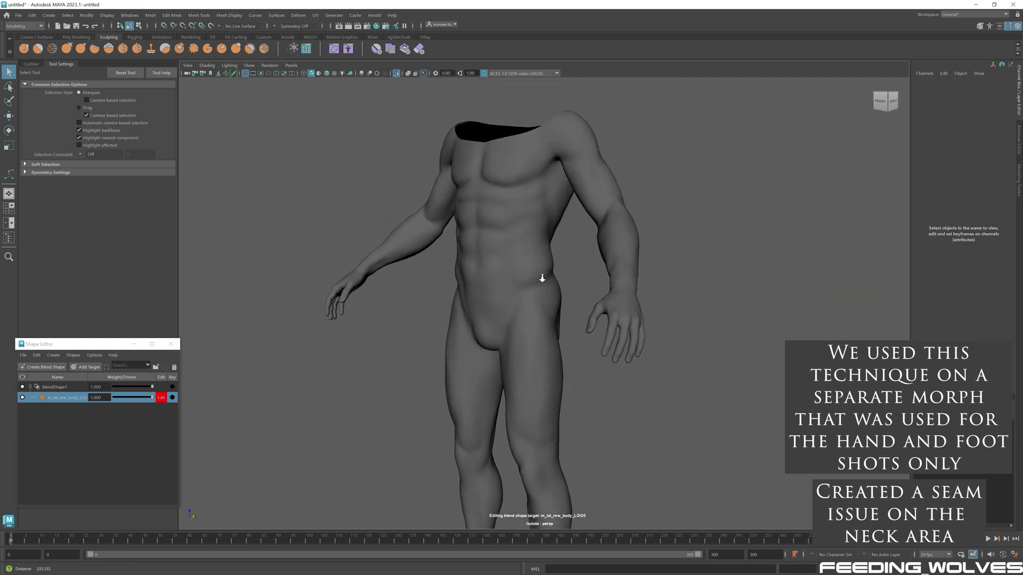
{"action": "right_click_drag", "start_coordinate": [541, 278], "coordinate": [599, 279], "text": "alt"}
{"action": "left_click_drag", "start_coordinate": [599, 279], "coordinate": [682, 282], "text": "alt"}
{"action": "right_click_drag", "start_coordinate": [495, 290], "coordinate": [658, 305], "text": "alt"}
{"action": "middle_click_drag", "start_coordinate": [548, 234], "coordinate": [671, 272], "text": "alt"}
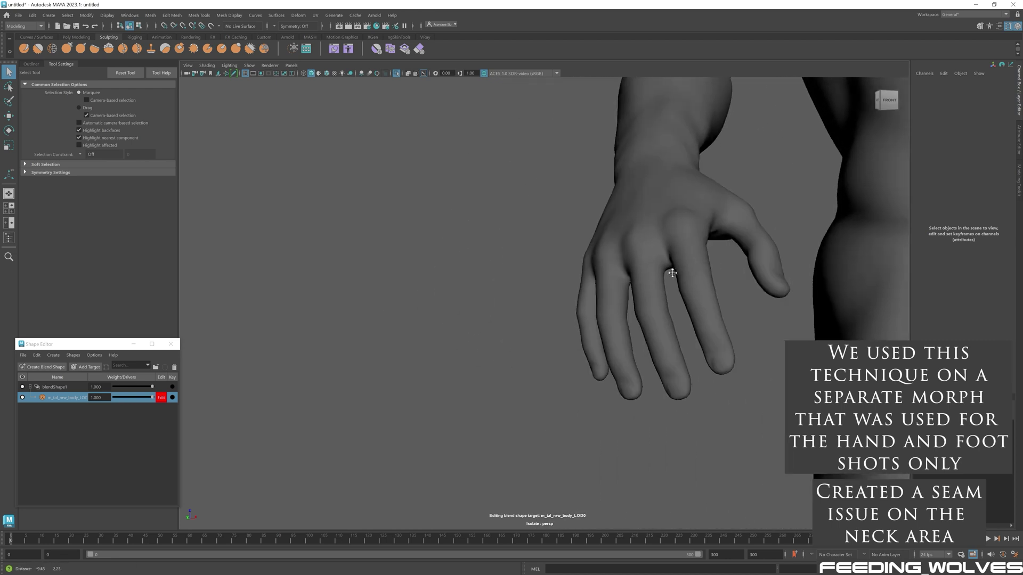
{"action": "left_click_drag", "start_coordinate": [671, 272], "coordinate": [621, 283], "text": "alt"}
{"action": "middle_click_drag", "start_coordinate": [333, 325], "coordinate": [528, 221], "text": "alt"}
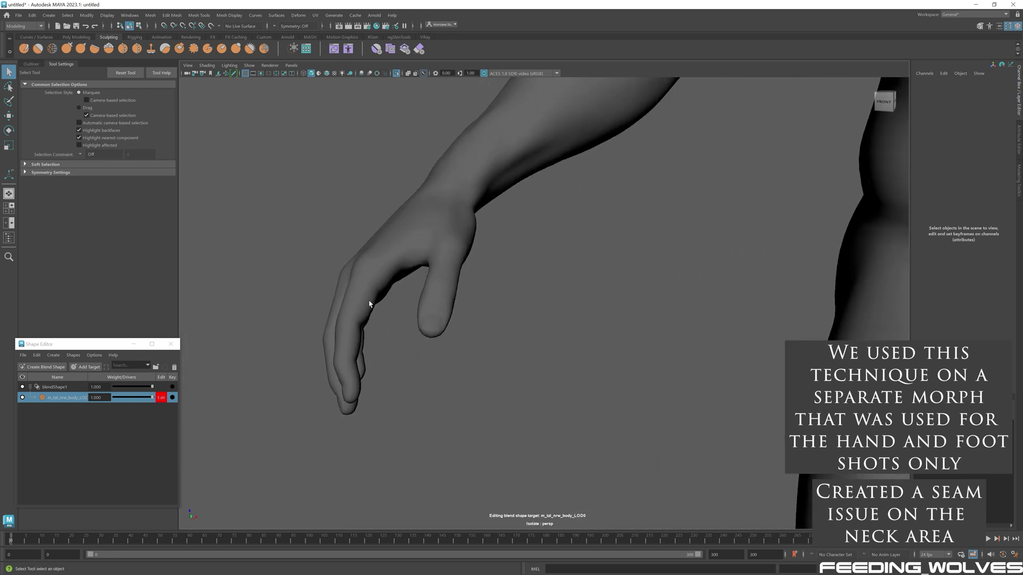
{"action": "right_click_drag", "start_coordinate": [423, 246], "coordinate": [735, 281], "text": "alt"}
{"action": "left_click_drag", "start_coordinate": [735, 281], "coordinate": [475, 256], "text": "alt"}
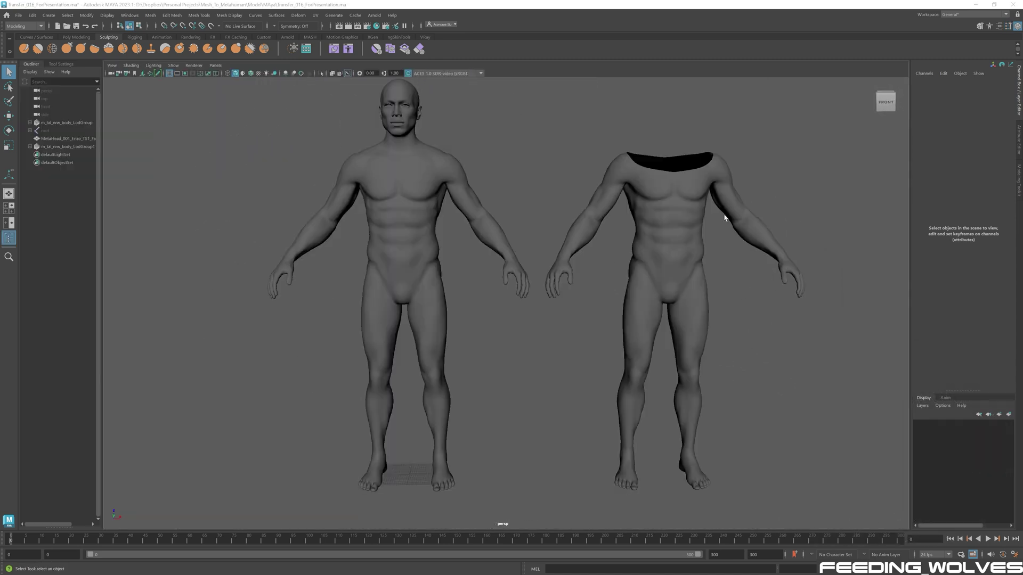
In the Transfer_016_ForPresentation scene, view both bodies and expand m_tal_nrw_body_LodGroup and m_tal_nrw_body_LodGroup1.
{"action": "left_click_drag", "start_coordinate": [725, 218], "coordinate": [432, 204], "text": "alt"}
{"action": "left_click_drag", "start_coordinate": [413, 320], "coordinate": [429, 288], "text": "alt"}
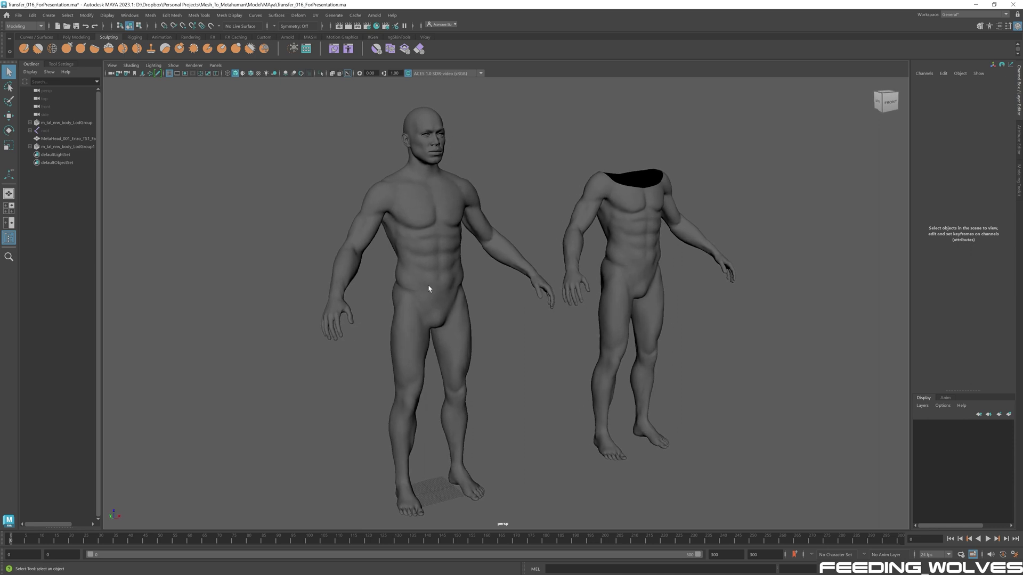
{"action": "left_click", "coordinate": [30, 123]}
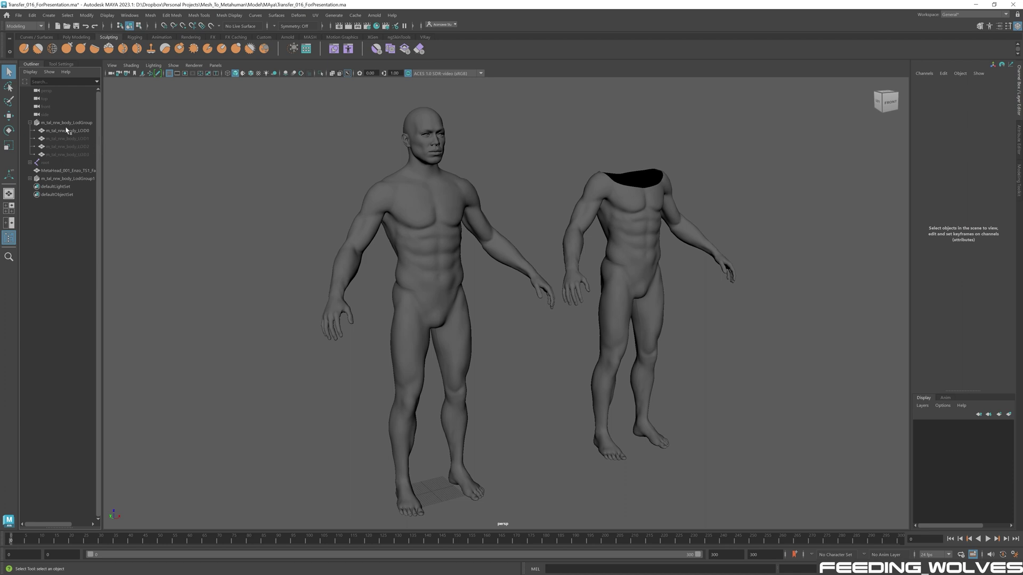
{"action": "left_click", "coordinate": [29, 178]}
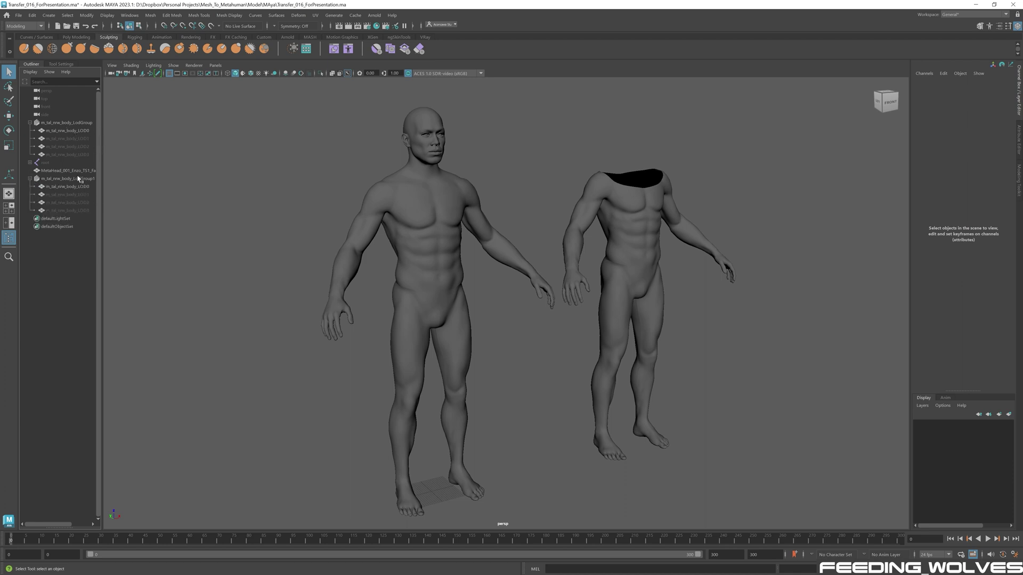
{"action": "left_click_drag", "start_coordinate": [597, 246], "coordinate": [606, 237], "text": "alt"}
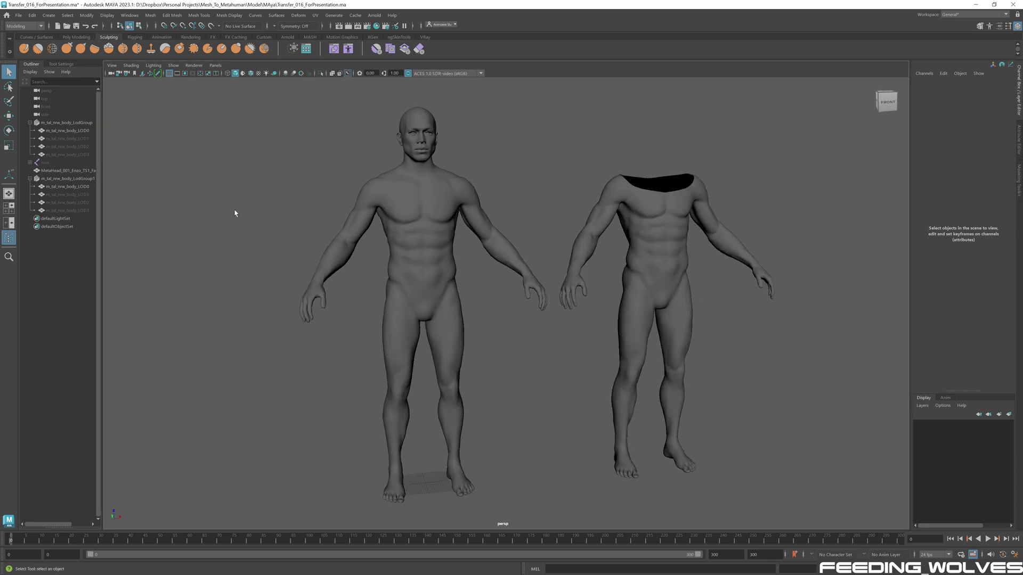
Set the start percentages of m_tal_nrw_body_LodGroup1 to 200 for LOD 1, 150 for LOD 2 and 100 for LOD 3.
{"action": "left_click", "coordinate": [79, 179]}
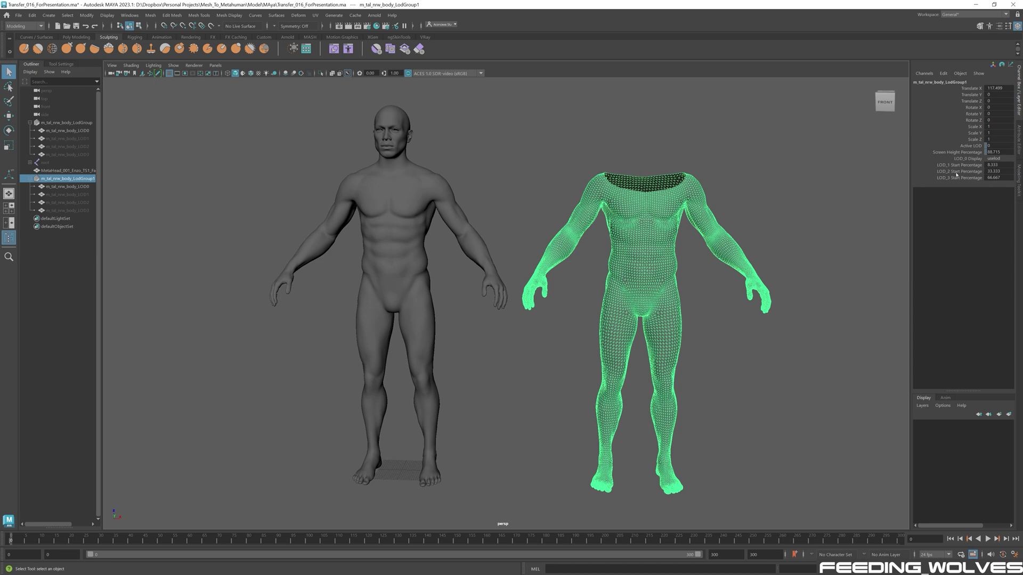
{"action": "double_click", "coordinate": [999, 166]}
{"action": "key", "text": "Tab"}
{"action": "type", "text": "15"}
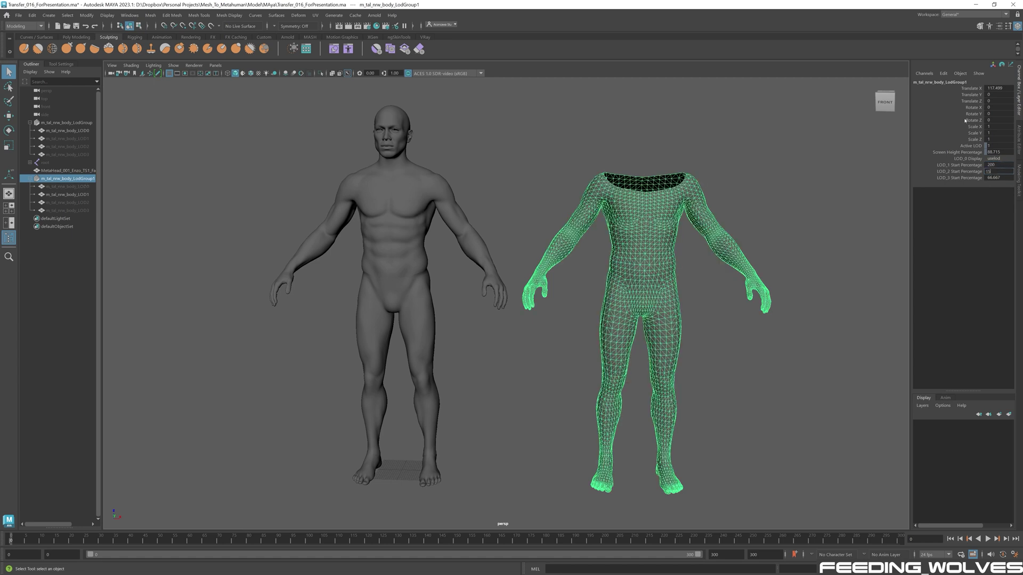
{"action": "type", "text": "0"}
{"action": "key", "text": "Tab"}
{"action": "type", "text": "100"}
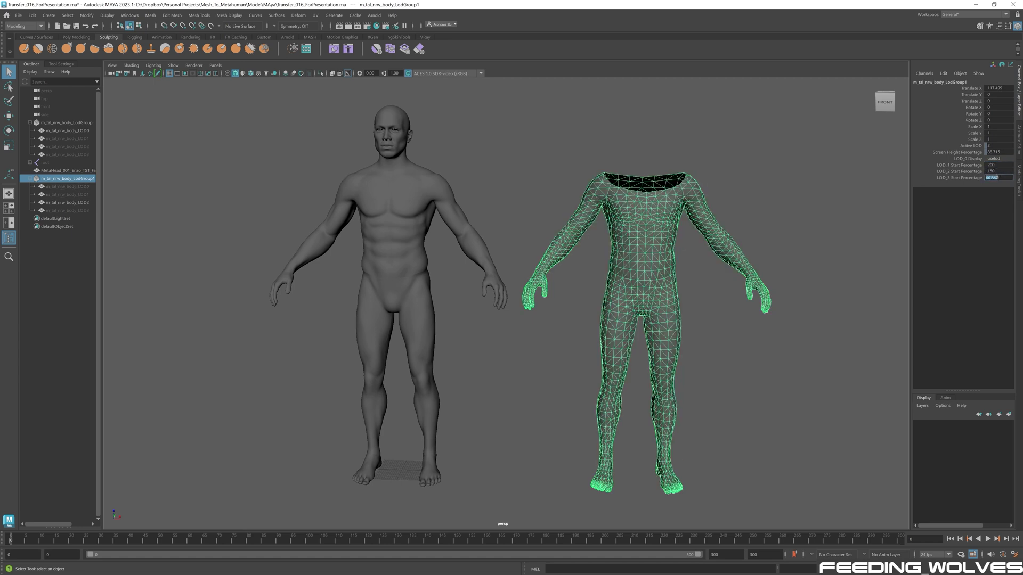
{"action": "key", "text": "Return"}
{"action": "right_click_drag", "start_coordinate": [675, 247], "coordinate": [478, 266], "text": "alt"}
{"action": "middle_click_drag", "start_coordinate": [363, 241], "coordinate": [436, 209], "text": "alt"}
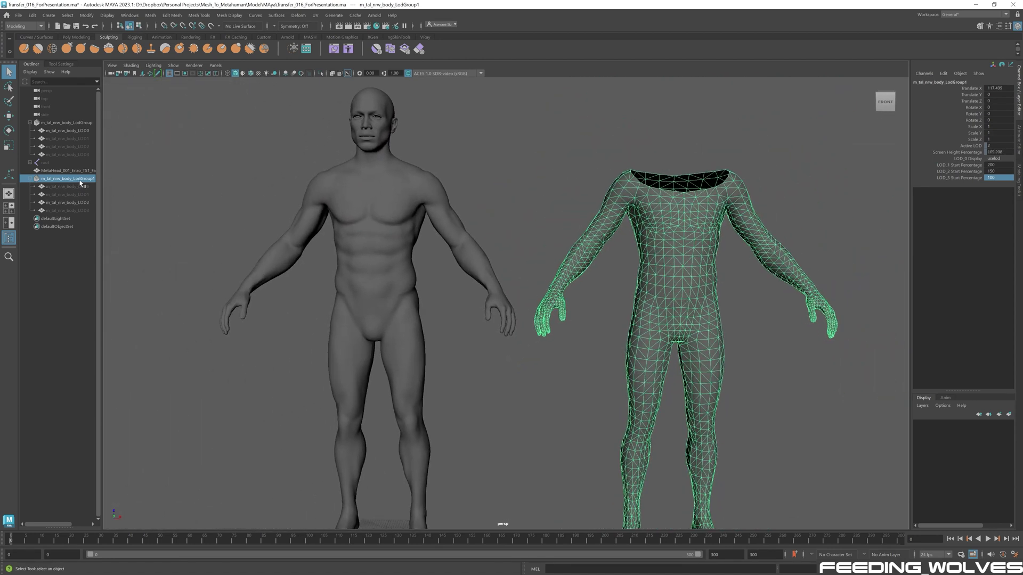
Duplicate the LOD0 mesh of m_tal_nrw_body_LodGroup1 and unparent the copy from the group.
{"action": "right_click_drag", "start_coordinate": [370, 202], "coordinate": [611, 250], "text": "alt"}
{"action": "left_click", "coordinate": [611, 250]}
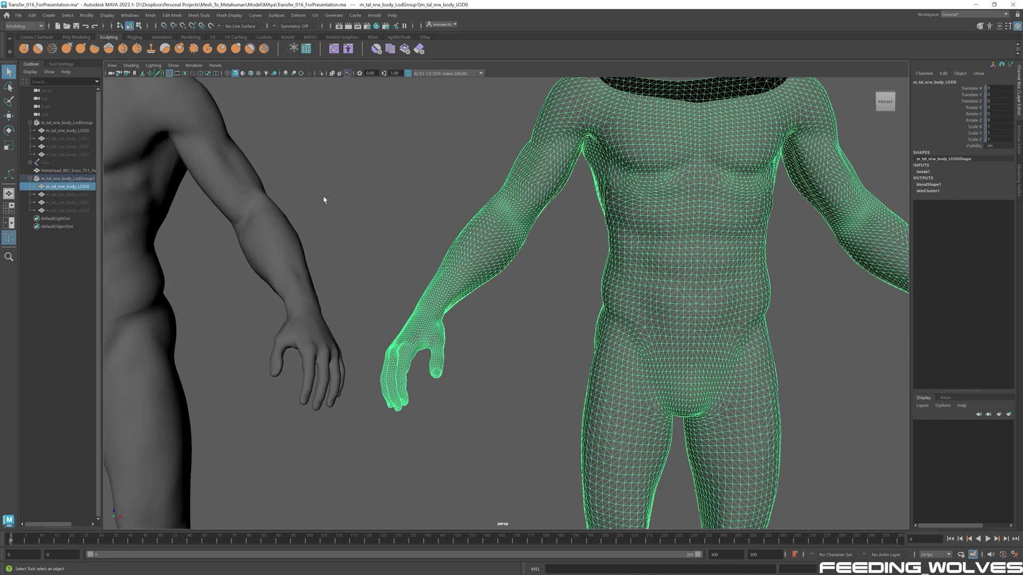
{"action": "key", "text": "ctrl+d"}
{"action": "key", "text": "shift+p"}
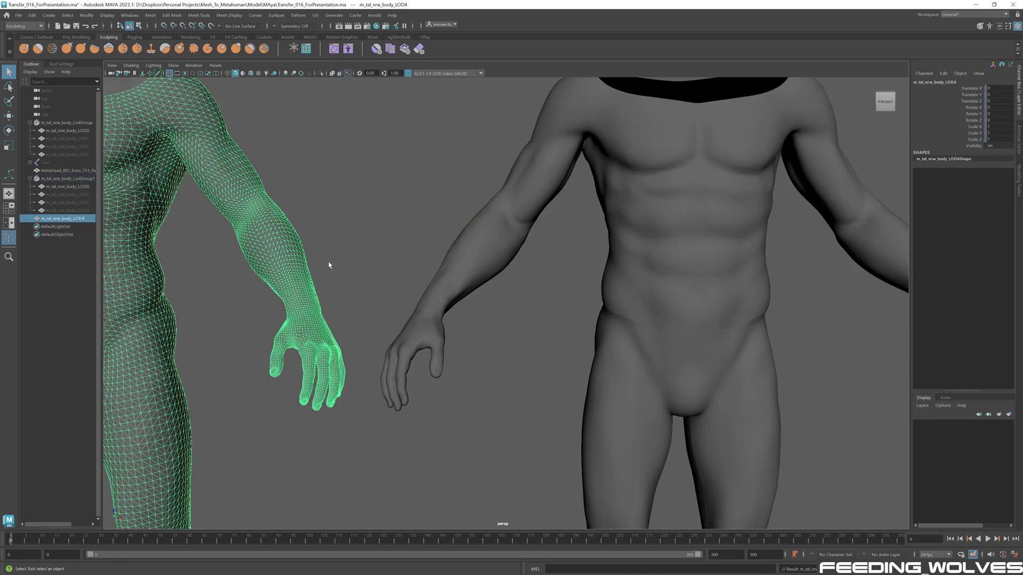
Move the duplicated body sideways to about -125.5 in X, clear of the figure with the head.
{"action": "right_click_drag", "start_coordinate": [329, 262], "coordinate": [312, 241], "text": "alt"}
{"action": "middle_click_drag", "start_coordinate": [312, 240], "coordinate": [520, 247], "text": "alt"}
{"action": "right_click_drag", "start_coordinate": [519, 247], "coordinate": [404, 232], "text": "alt"}
{"action": "middle_click_drag", "start_coordinate": [404, 233], "coordinate": [442, 234], "text": "alt"}
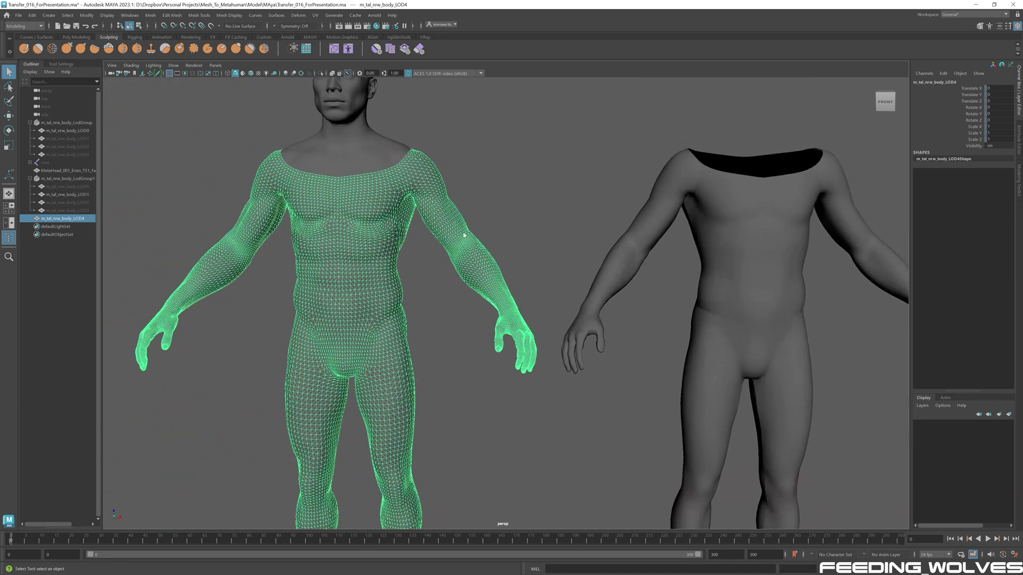
{"action": "right_click_drag", "start_coordinate": [463, 235], "coordinate": [266, 322], "text": "alt"}
{"action": "middle_click_drag", "start_coordinate": [266, 322], "coordinate": [297, 267], "text": "alt"}
{"action": "key", "text": "w"}
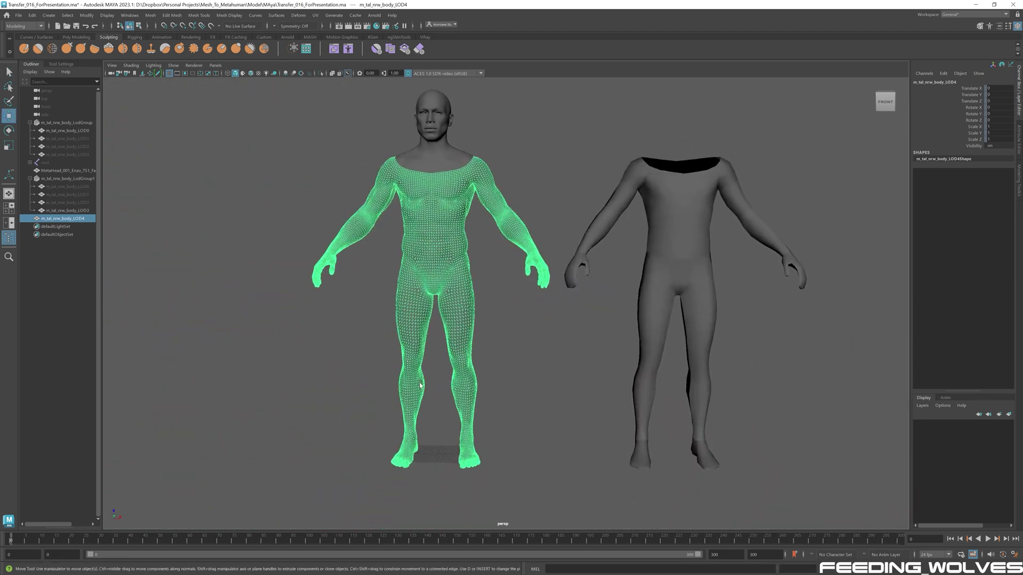
{"action": "right_click_drag", "start_coordinate": [420, 386], "coordinate": [368, 405], "text": "alt"}
{"action": "left_click_drag", "start_coordinate": [482, 423], "coordinate": [292, 422]}
{"action": "right_click_drag", "start_coordinate": [368, 224], "coordinate": [407, 205], "text": "alt"}
{"action": "middle_click_drag", "start_coordinate": [407, 205], "coordinate": [463, 215], "text": "alt"}
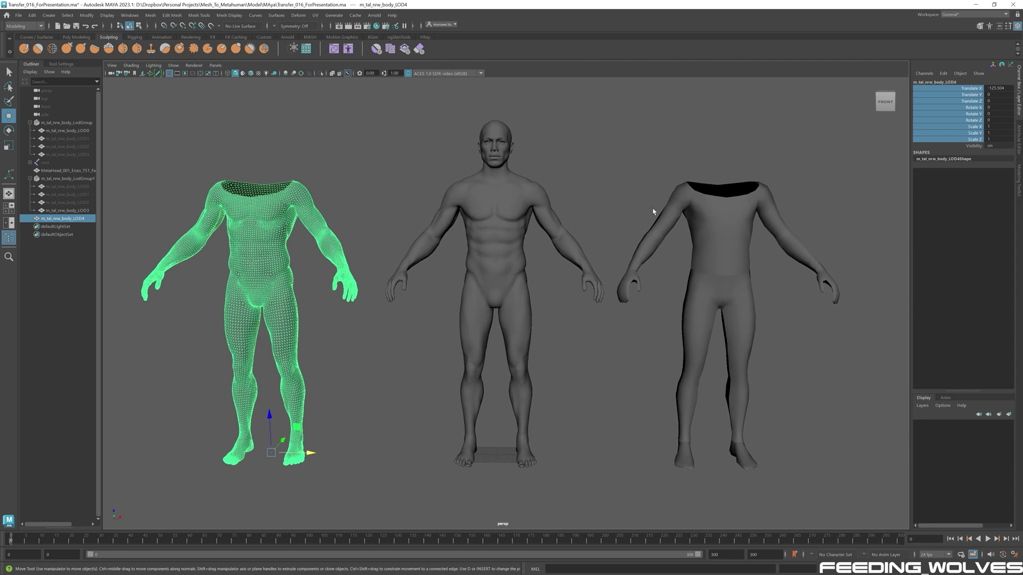
Bring the detailed LOD0 mesh of m_tal_nrw_body_LodGroup1 into display and select it.
{"action": "right_click_drag", "start_coordinate": [692, 211], "coordinate": [687, 221], "text": "alt"}
{"action": "left_click", "coordinate": [612, 174]}
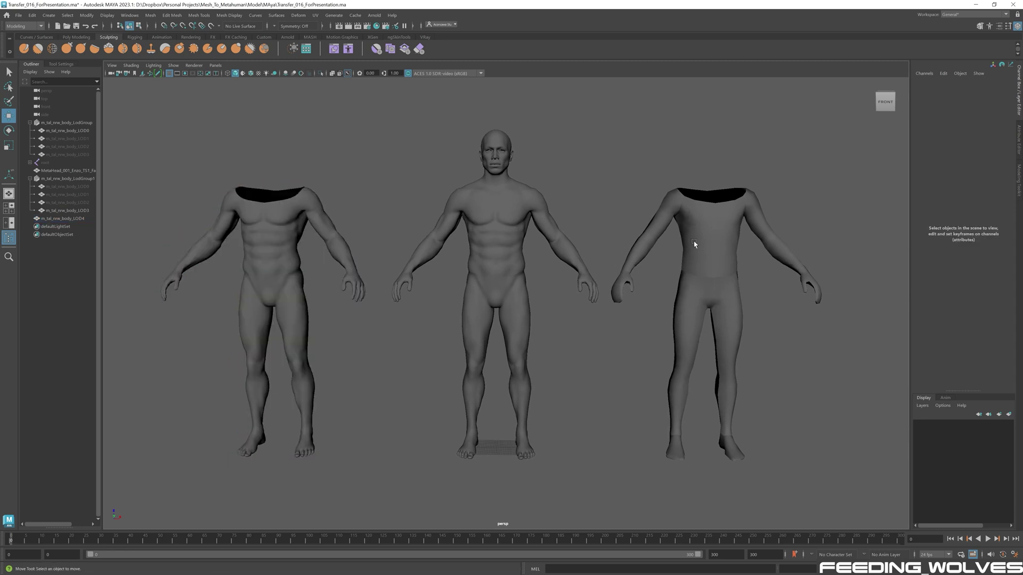
{"action": "left_click", "coordinate": [712, 244]}
{"action": "scroll", "coordinate": [799, 264], "scroll_direction": "up", "scroll_amount": 3}
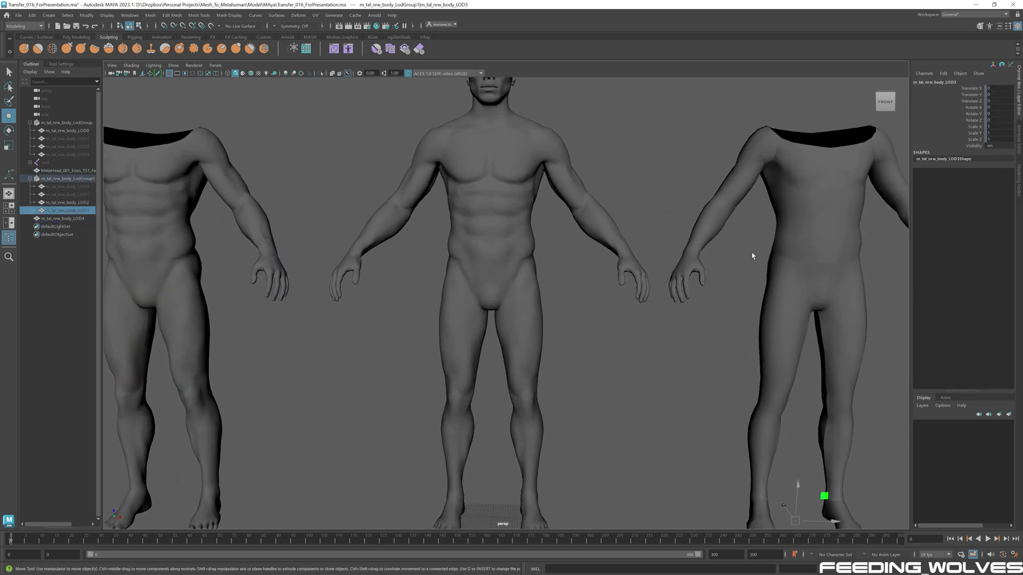
{"action": "scroll", "coordinate": [824, 272], "scroll_direction": "up", "scroll_amount": 2}
{"action": "middle_click_drag", "start_coordinate": [824, 272], "coordinate": [596, 297], "text": "alt"}
{"action": "scroll", "coordinate": [749, 206], "scroll_direction": "up", "scroll_amount": 2}
{"action": "left_click", "coordinate": [716, 236]}
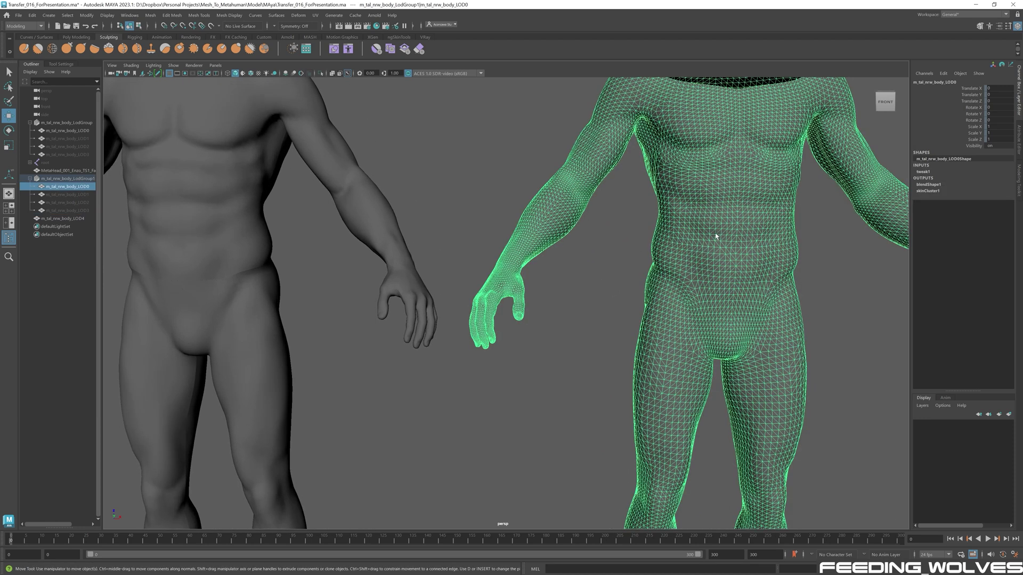
Move the duplicated body m_tal_nrw_body_LOD4 to about 230 in X, on the far side of m_tal_nrw_body_LodGroup1.
{"action": "scroll", "coordinate": [750, 276], "scroll_direction": "down", "scroll_amount": 5}
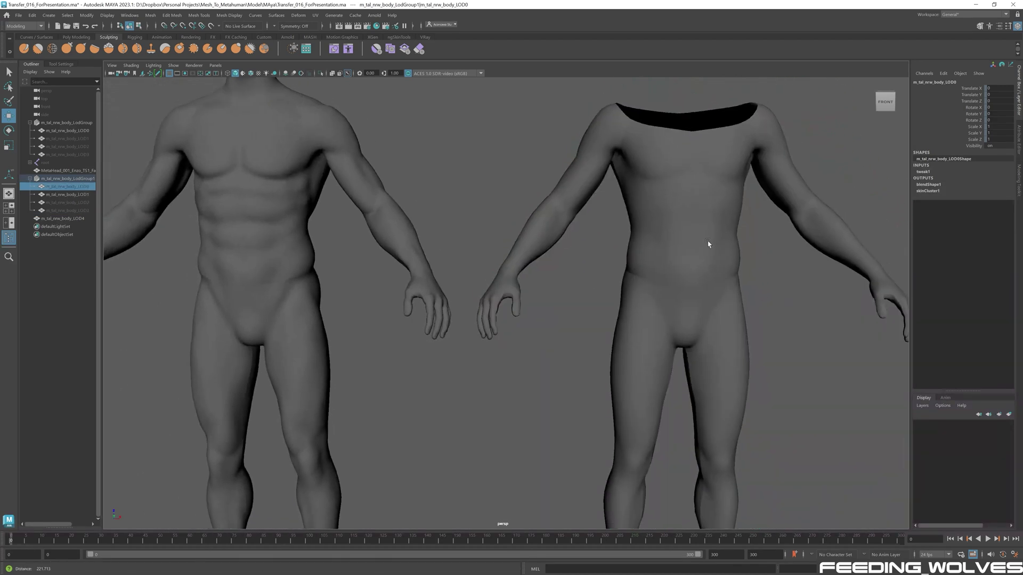
{"action": "scroll", "coordinate": [707, 241], "scroll_direction": "down", "scroll_amount": 4}
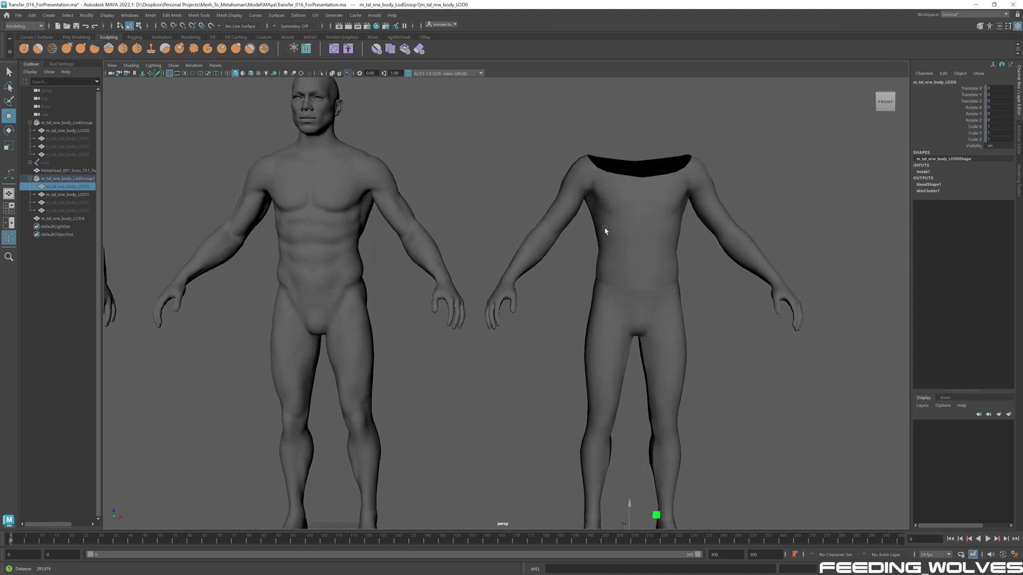
{"action": "scroll", "coordinate": [605, 230], "scroll_direction": "down", "scroll_amount": 3}
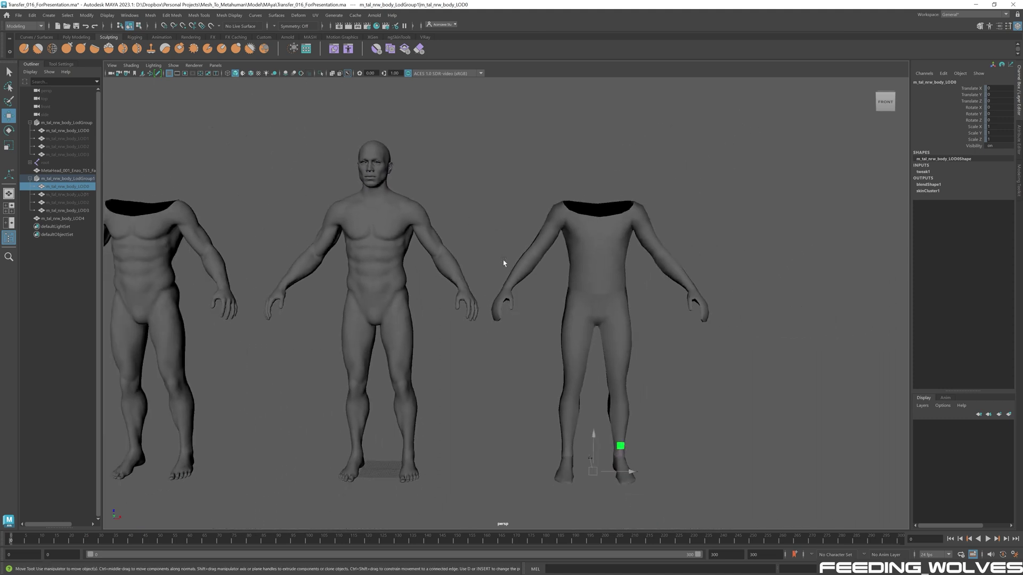
{"action": "middle_click_drag", "start_coordinate": [506, 263], "coordinate": [660, 226], "text": "alt"}
{"action": "scroll", "coordinate": [220, 240], "scroll_direction": "down", "scroll_amount": 2}
{"action": "left_click", "coordinate": [272, 293]}
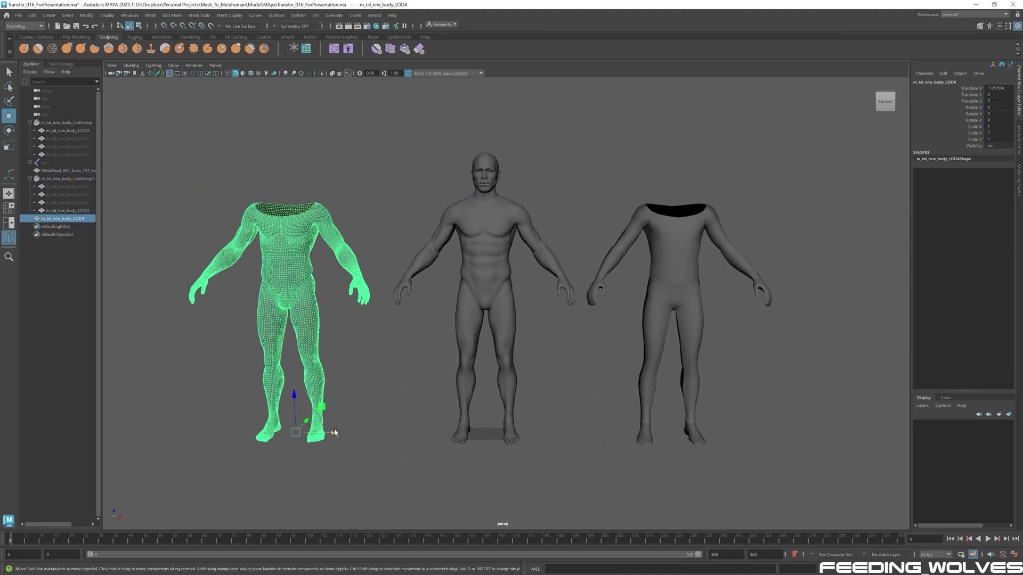
{"action": "left_click_drag", "start_coordinate": [325, 432], "coordinate": [884, 427]}
{"action": "middle_click_drag", "start_coordinate": [769, 357], "coordinate": [566, 342], "text": "alt"}
{"action": "right_click_drag", "start_coordinate": [567, 343], "coordinate": [767, 335], "text": "alt"}
{"action": "middle_click_drag", "start_coordinate": [719, 299], "coordinate": [616, 324], "text": "alt"}
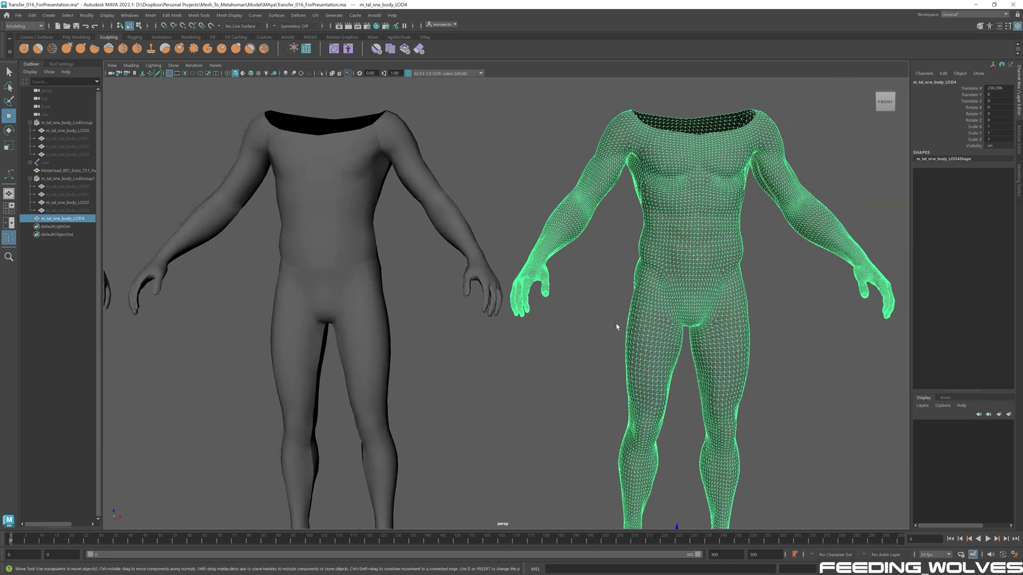
Examine the moved duplicate beside the LOD0 mesh of m_tal_nrw_body_LodGroup1 up close, selecting both to compare their wireframes.
{"action": "right_click_drag", "start_coordinate": [617, 325], "coordinate": [726, 312], "text": "alt"}
{"action": "middle_click_drag", "start_coordinate": [643, 242], "coordinate": [665, 320], "text": "alt"}
{"action": "left_click_drag", "start_coordinate": [664, 320], "coordinate": [667, 318], "text": "alt"}
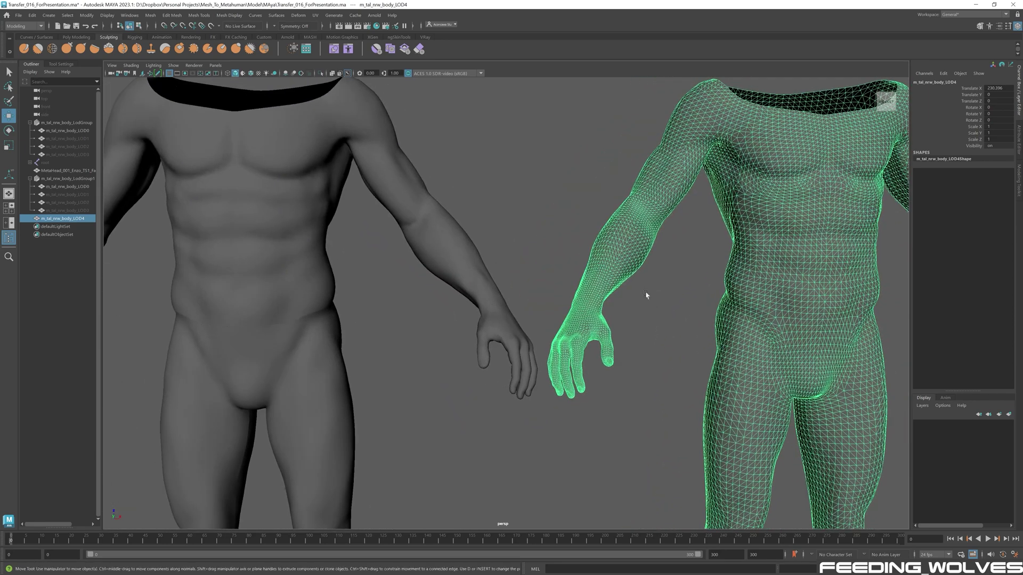
{"action": "left_click", "coordinate": [646, 292]}
{"action": "left_click", "coordinate": [671, 134]}
{"action": "left_click", "coordinate": [401, 184], "text": "shift"}
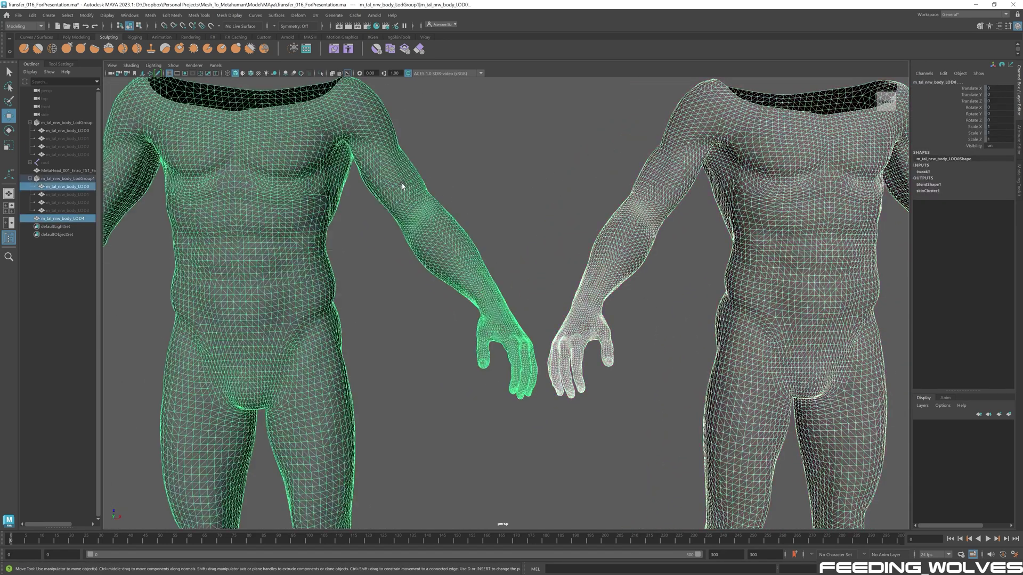
Bring the LOD1 mesh of m_tal_nrw_body_LodGroup1 into display and select it after the duplicated body.
{"action": "right_click_drag", "start_coordinate": [483, 198], "coordinate": [400, 196], "text": "alt"}
{"action": "left_click", "coordinate": [402, 199]}
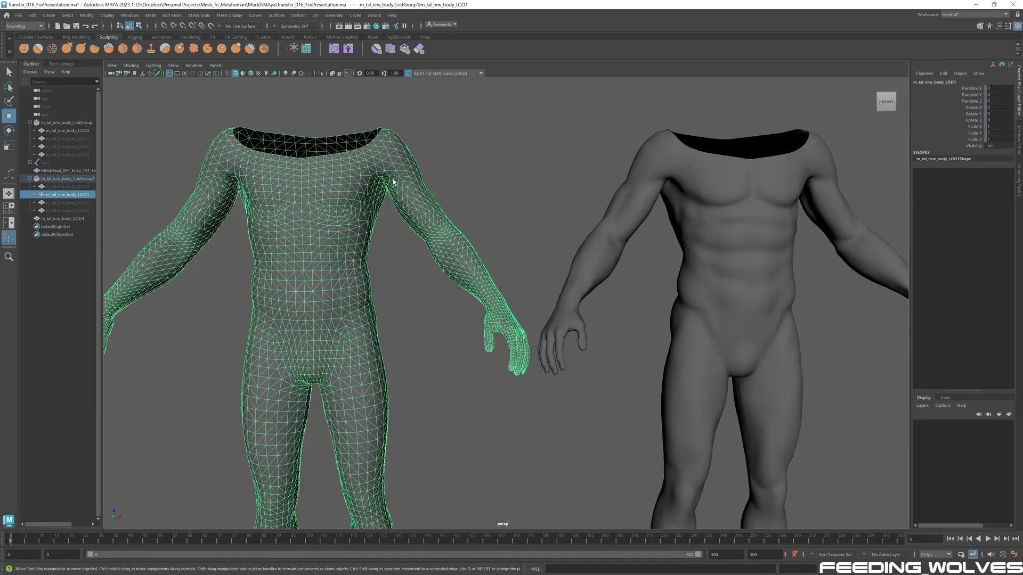
{"action": "left_click", "coordinate": [545, 182]}
{"action": "left_click", "coordinate": [738, 198]}
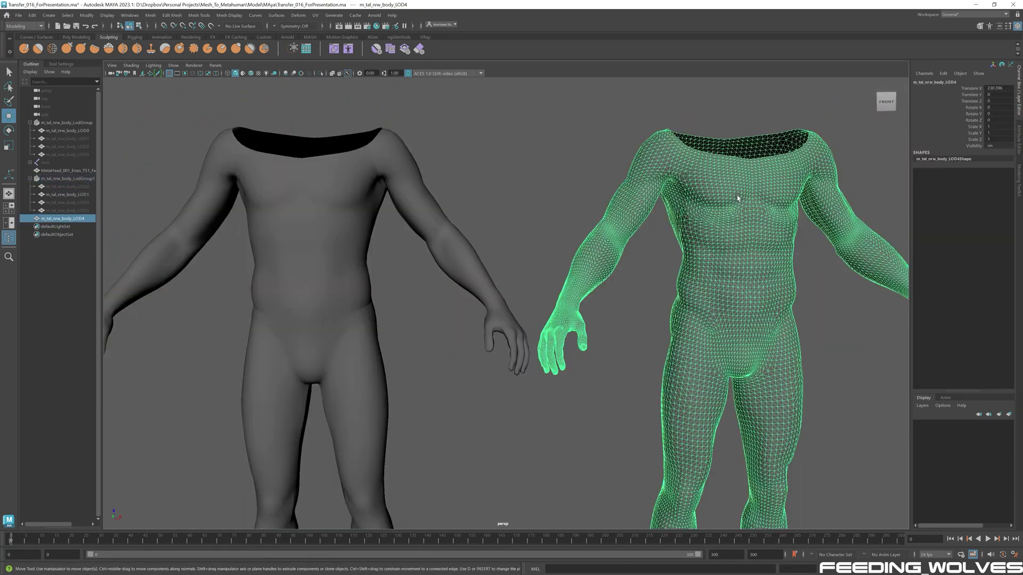
{"action": "left_click", "coordinate": [352, 200], "text": "shift"}
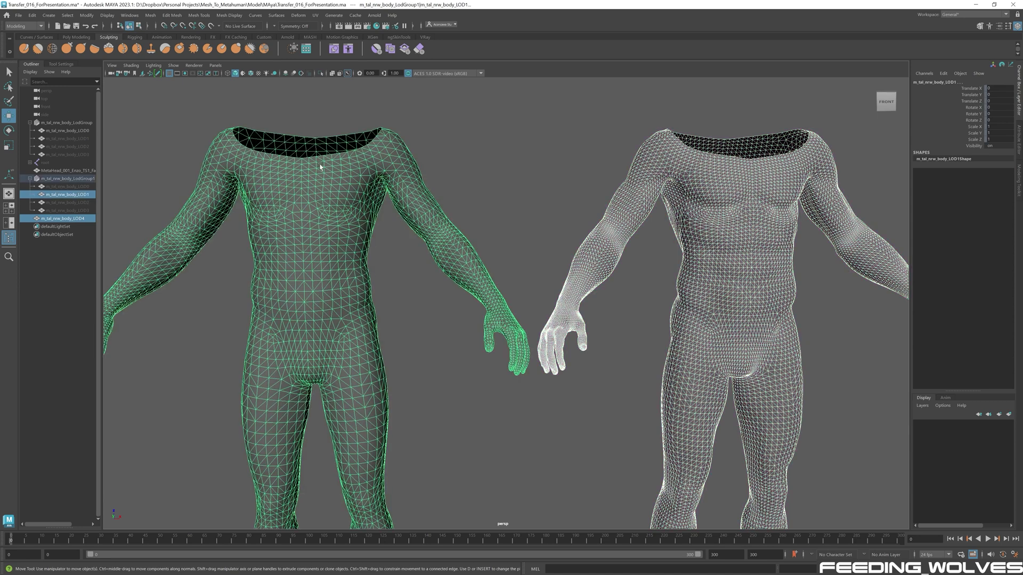
Transfer only vertex position from the duplicate to LOD1, with UV and color sets off, UV sample space, no mirroring and closest to point.
{"action": "left_click", "coordinate": [150, 15]}
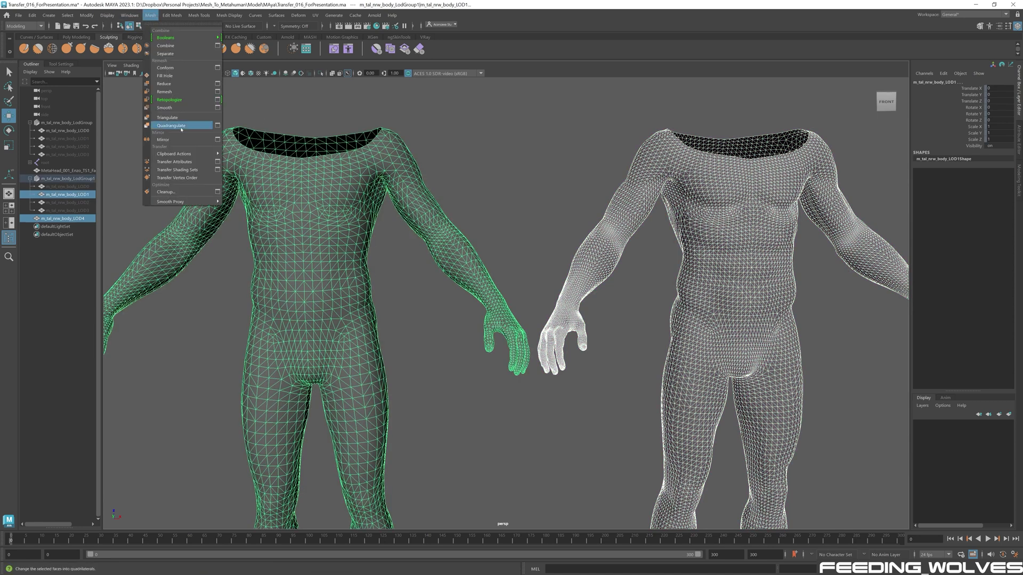
{"action": "left_click", "coordinate": [217, 162]}
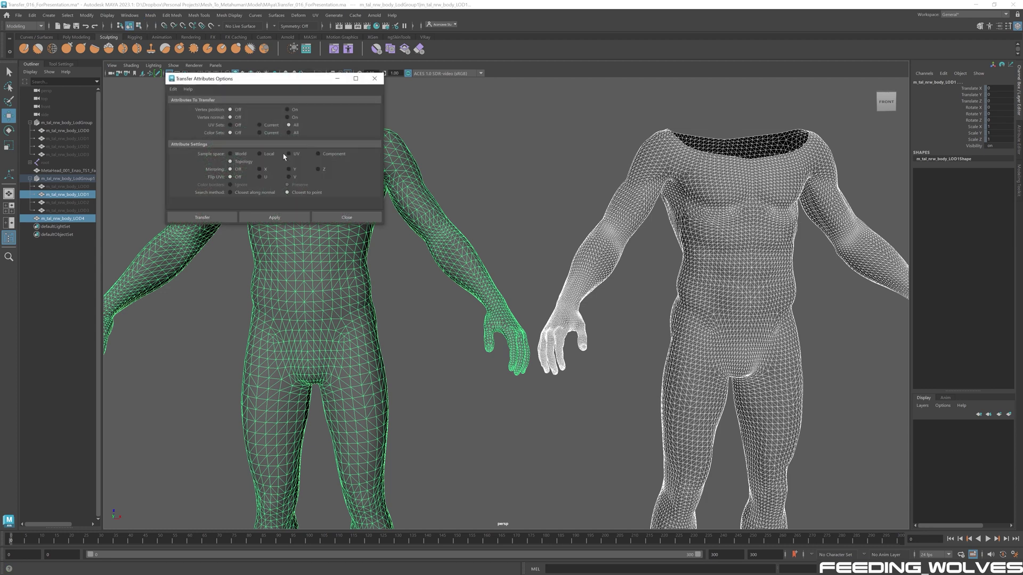
{"action": "left_click_drag", "start_coordinate": [284, 80], "coordinate": [641, 74]}
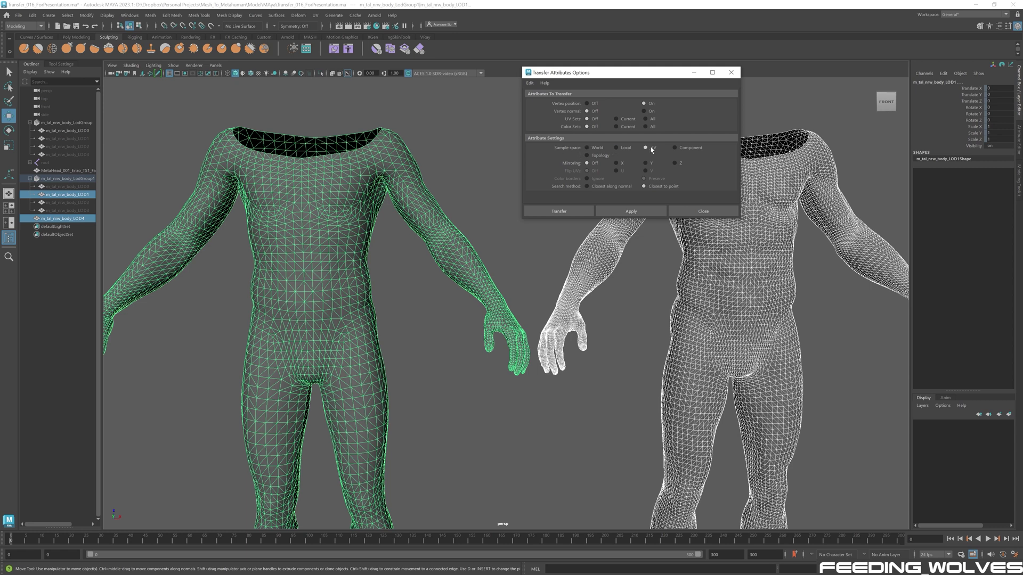
{"action": "left_click", "coordinate": [571, 213]}
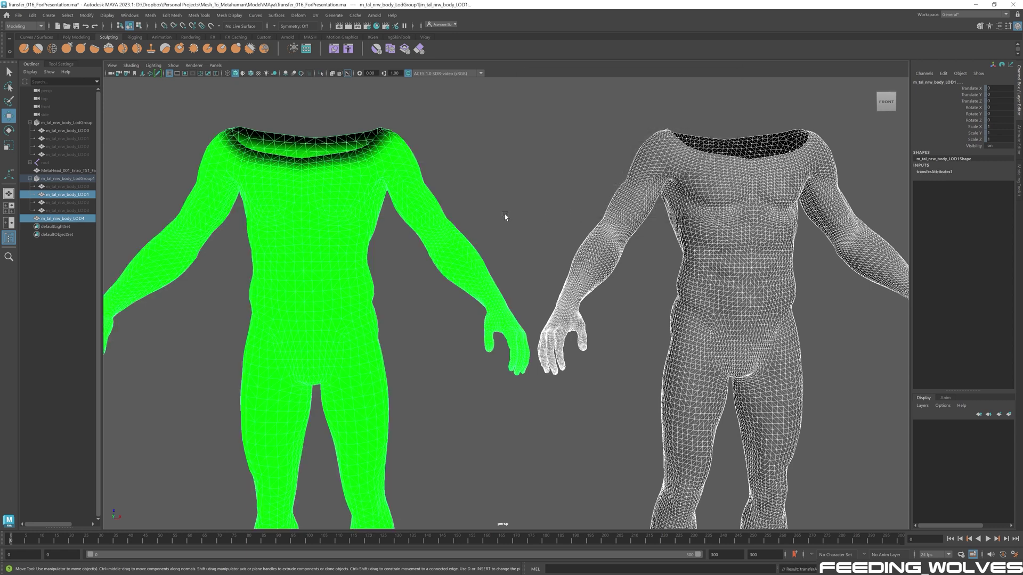
Delete the current color set of the LOD1 mesh and clear its construction history.
{"action": "left_click", "coordinate": [361, 200]}
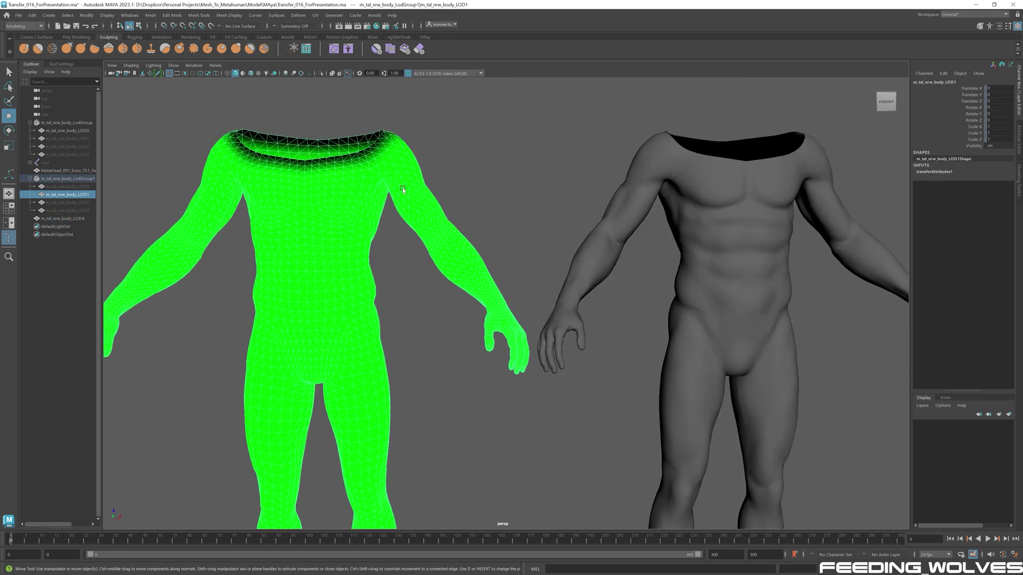
{"action": "left_click", "coordinate": [228, 16]}
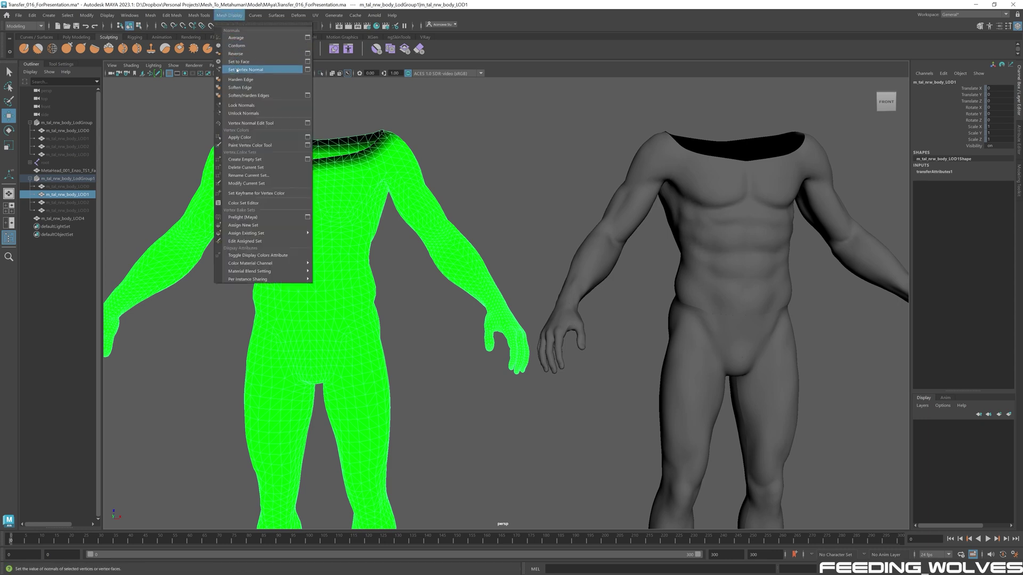
{"action": "left_click", "coordinate": [261, 167]}
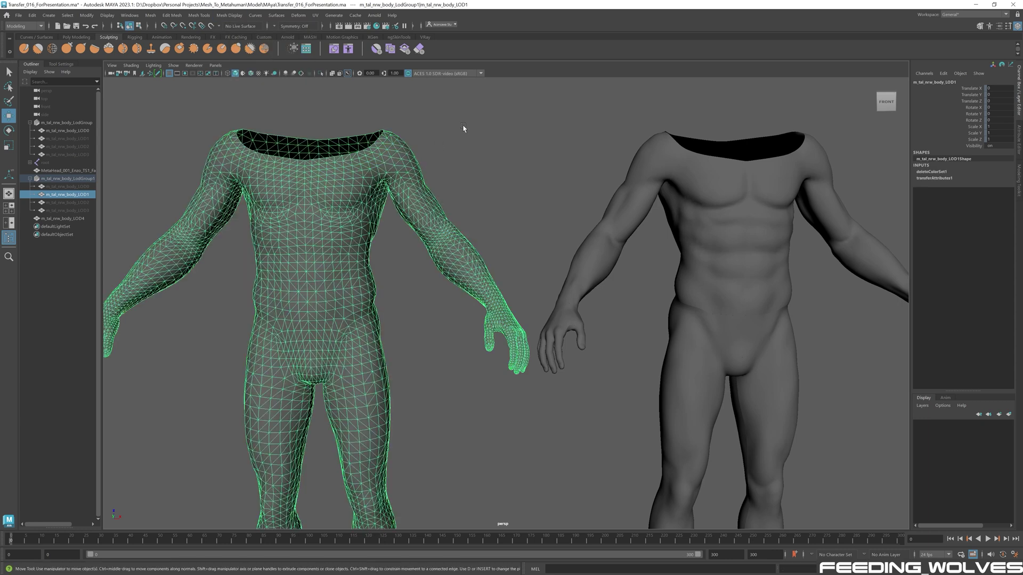
{"action": "left_click", "coordinate": [434, 171]}
{"action": "mouse_move", "coordinate": [405, 196]}
{"action": "left_mouse_down", "text": "alt"}
{"action": "mouse_move", "coordinate": [383, 195]}
{"action": "mouse_move", "coordinate": [381, 216]}
{"action": "mouse_move", "coordinate": [420, 200]}
{"action": "left_mouse_up", "text": "alt"}
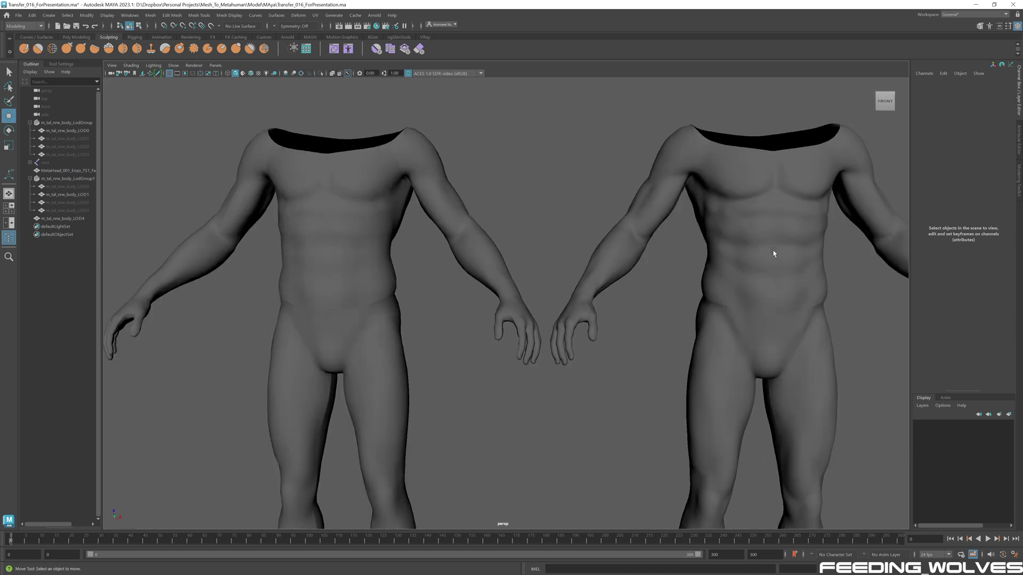
{"action": "left_click", "coordinate": [398, 217]}
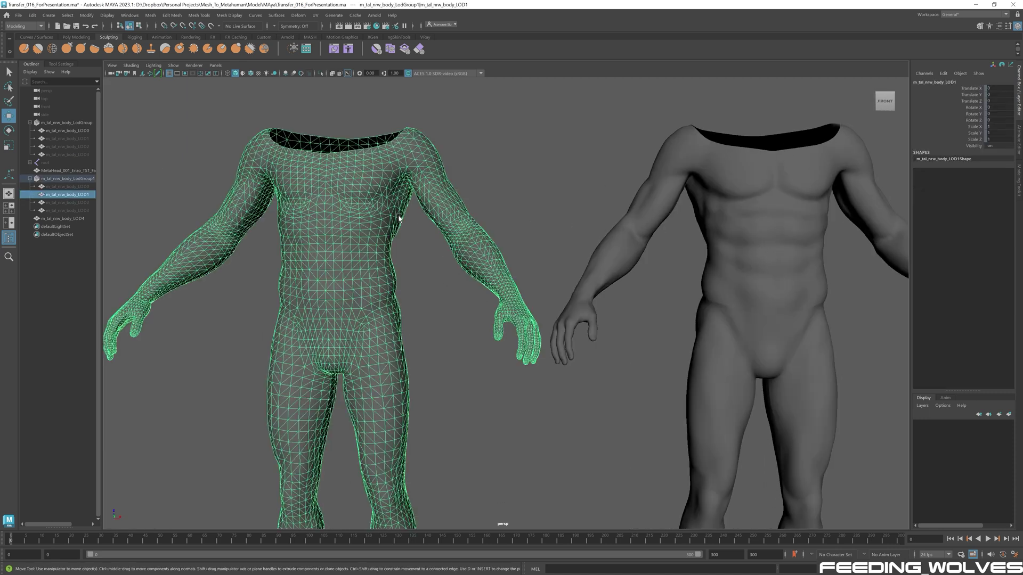
Bring the LOD2 mesh into display and transfer the duplicated body's vertex positions to it with the same Transfer Attributes settings.
{"action": "scroll", "coordinate": [319, 207], "scroll_direction": "down", "scroll_amount": 3}
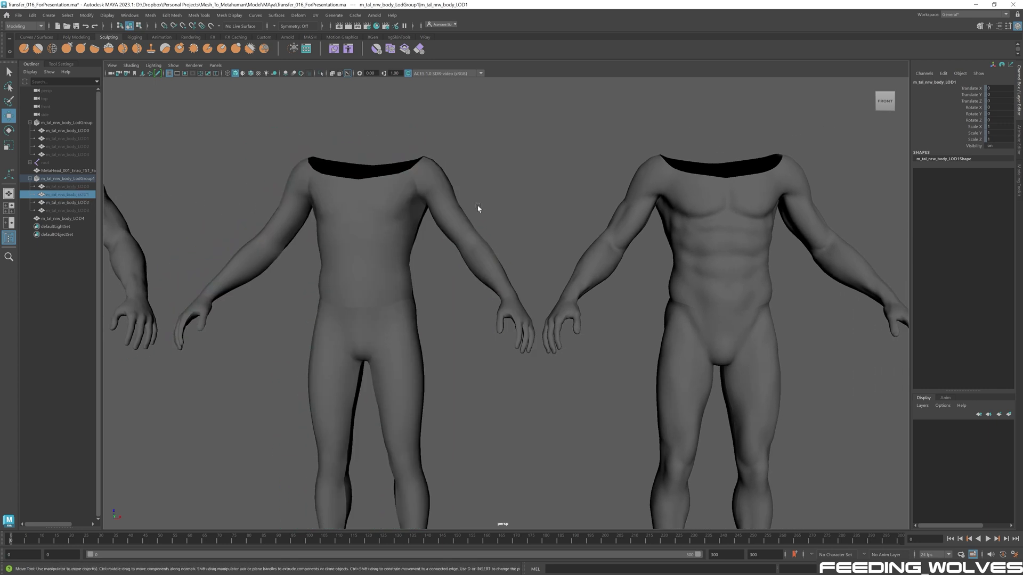
{"action": "left_click", "coordinate": [720, 217]}
{"action": "left_click", "coordinate": [358, 212], "text": "shift"}
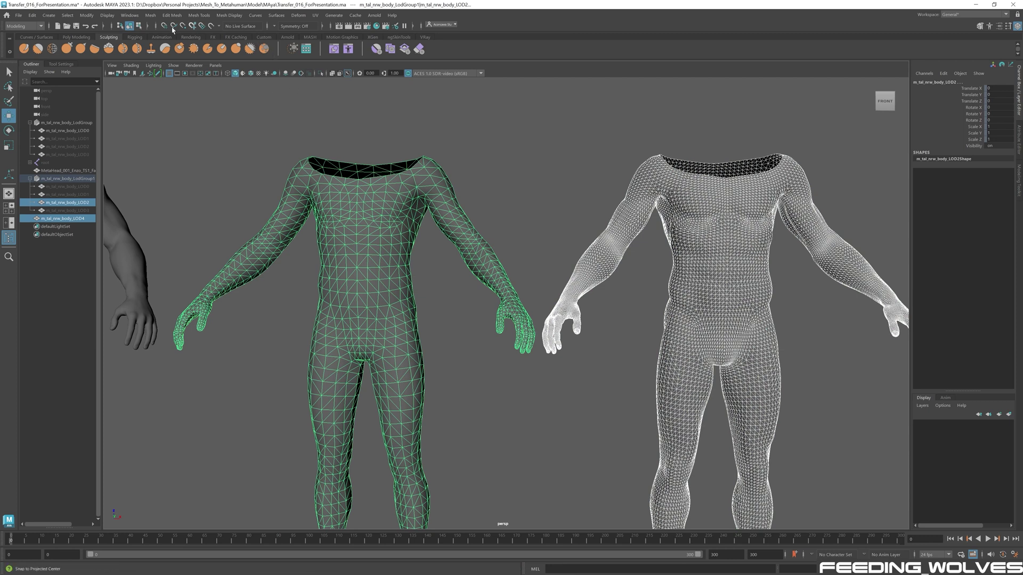
{"action": "left_click", "coordinate": [150, 15]}
{"action": "left_click", "coordinate": [200, 162]}
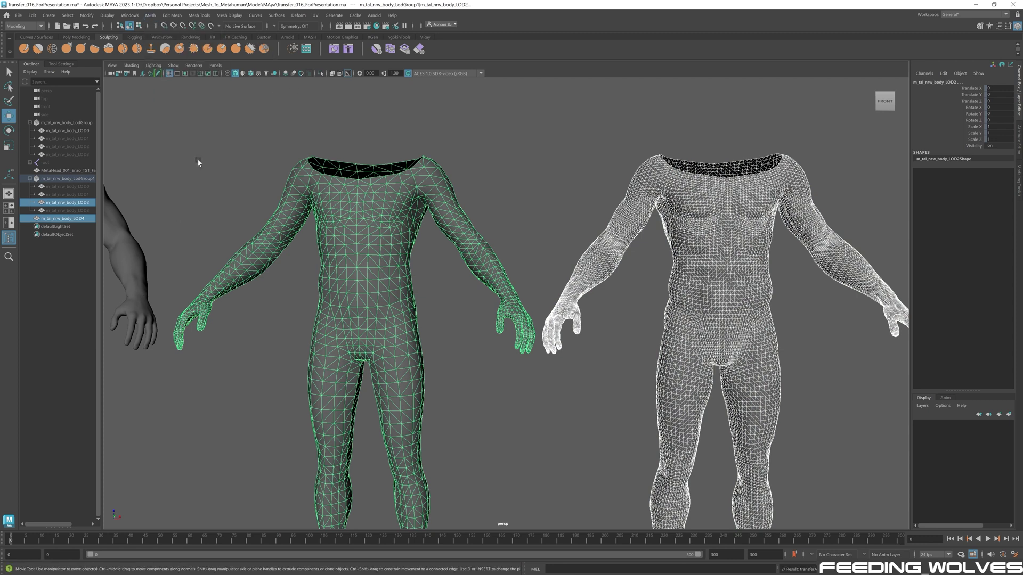
Delete the current color set of the LOD2 mesh and clear its construction history.
{"action": "right_click", "coordinate": [401, 195]}
{"action": "left_click", "coordinate": [456, 145]}
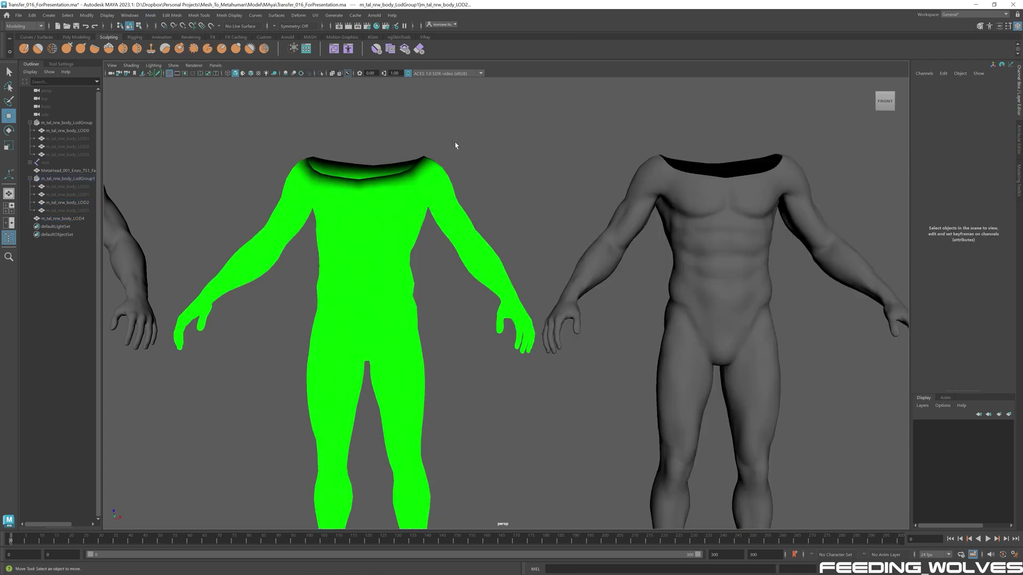
{"action": "left_click", "coordinate": [392, 204]}
{"action": "left_click", "coordinate": [230, 15]}
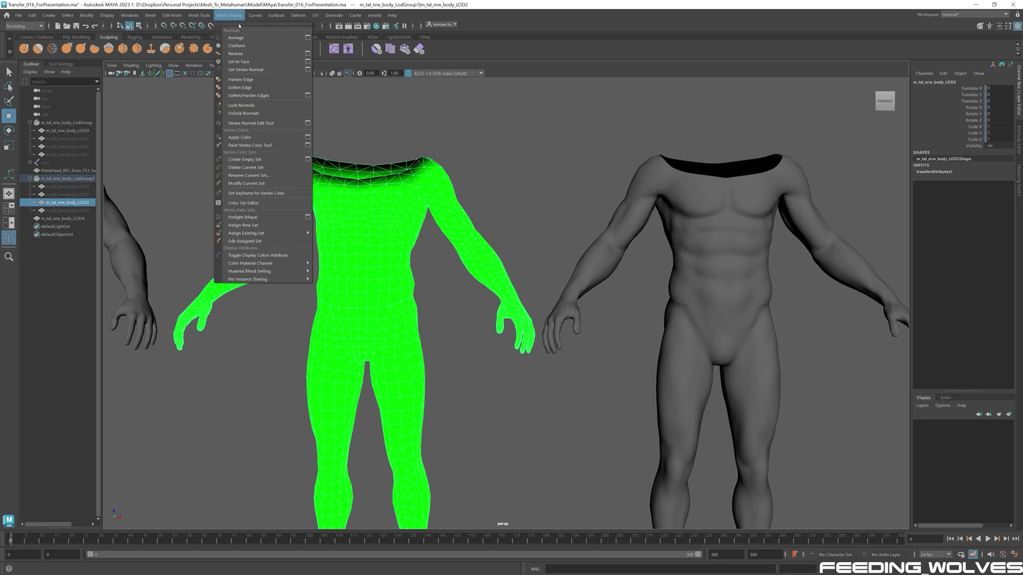
{"action": "left_click", "coordinate": [246, 167]}
{"action": "key", "text": "alt+shift+d"}
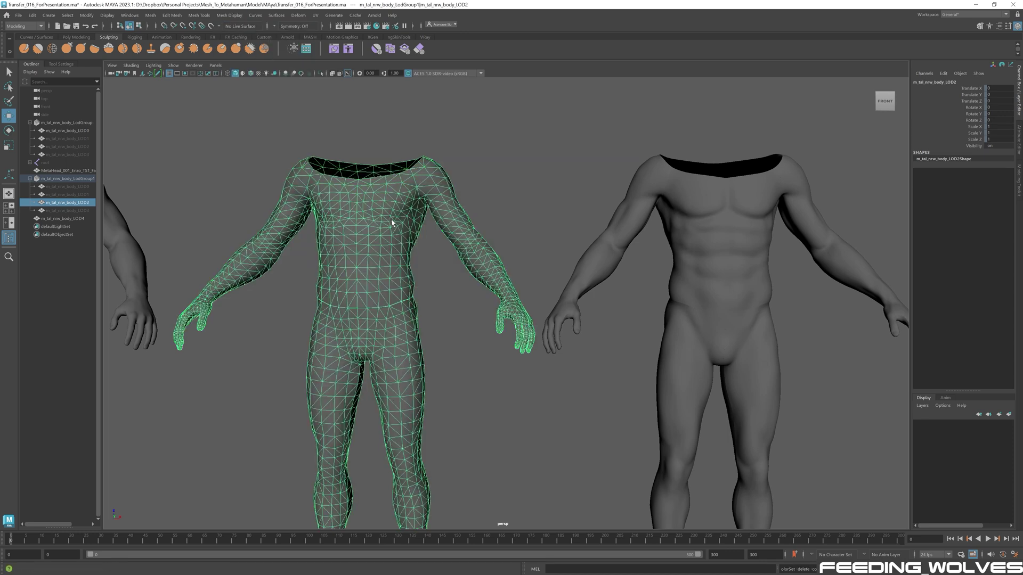
Examine the reshaped LOD meshes of m_tal_nrw_body_LodGroup1 at different viewing distances against the sculpted duplicate.
{"action": "right_click_drag", "start_coordinate": [400, 171], "coordinate": [452, 157]}
{"action": "left_click_drag", "start_coordinate": [459, 172], "coordinate": [453, 175], "text": "alt"}
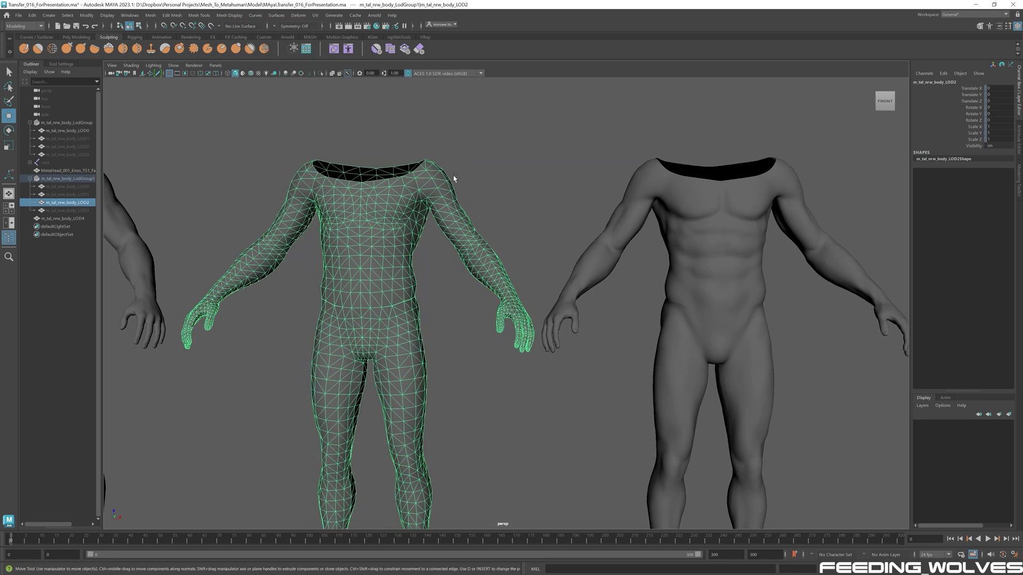
{"action": "left_click", "coordinate": [162, 226]}
{"action": "right_click_drag", "start_coordinate": [677, 247], "coordinate": [724, 248], "text": "alt"}
{"action": "middle_click_drag", "start_coordinate": [554, 242], "coordinate": [544, 238], "text": "alt"}
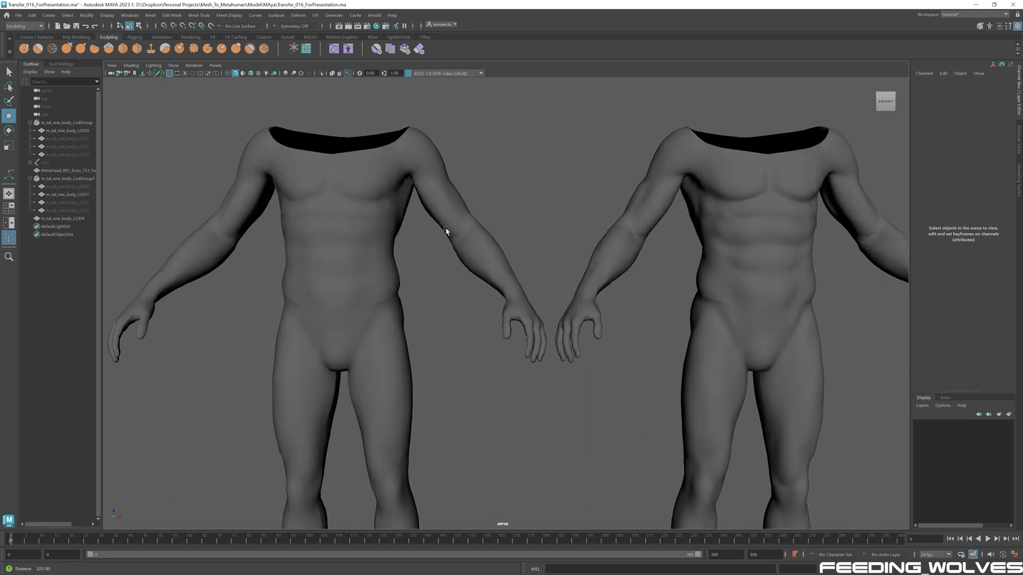
{"action": "right_click_drag", "start_coordinate": [447, 229], "coordinate": [470, 228], "text": "alt"}
{"action": "middle_click_drag", "start_coordinate": [470, 228], "coordinate": [507, 242], "text": "alt"}
{"action": "right_click_drag", "start_coordinate": [508, 242], "coordinate": [406, 238], "text": "alt"}
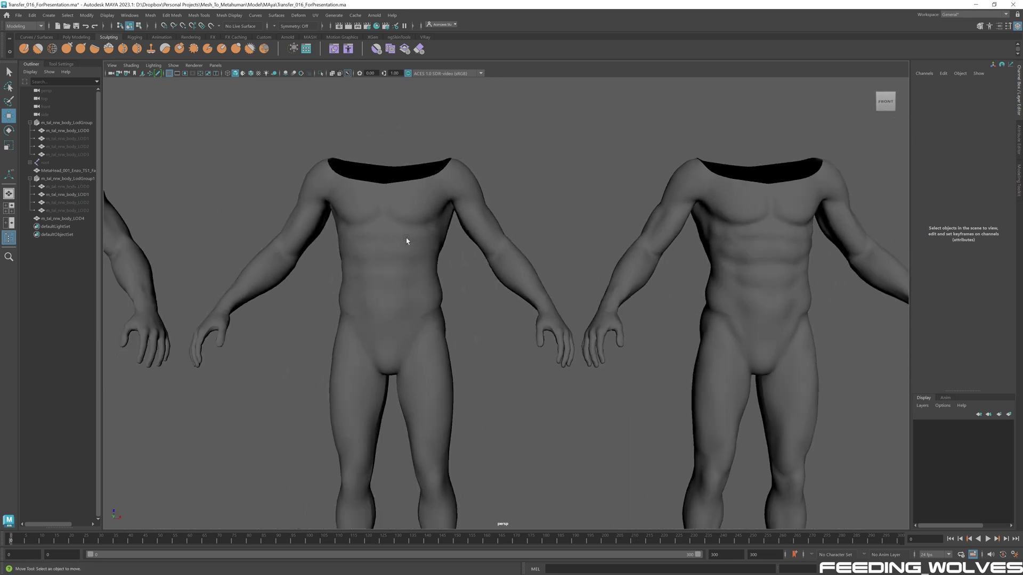
{"action": "right_click_drag", "start_coordinate": [490, 246], "coordinate": [413, 238], "text": "alt"}
{"action": "middle_click_drag", "start_coordinate": [413, 237], "coordinate": [464, 218], "text": "alt"}
{"action": "left_click_drag", "start_coordinate": [474, 231], "coordinate": [459, 231], "text": "alt"}
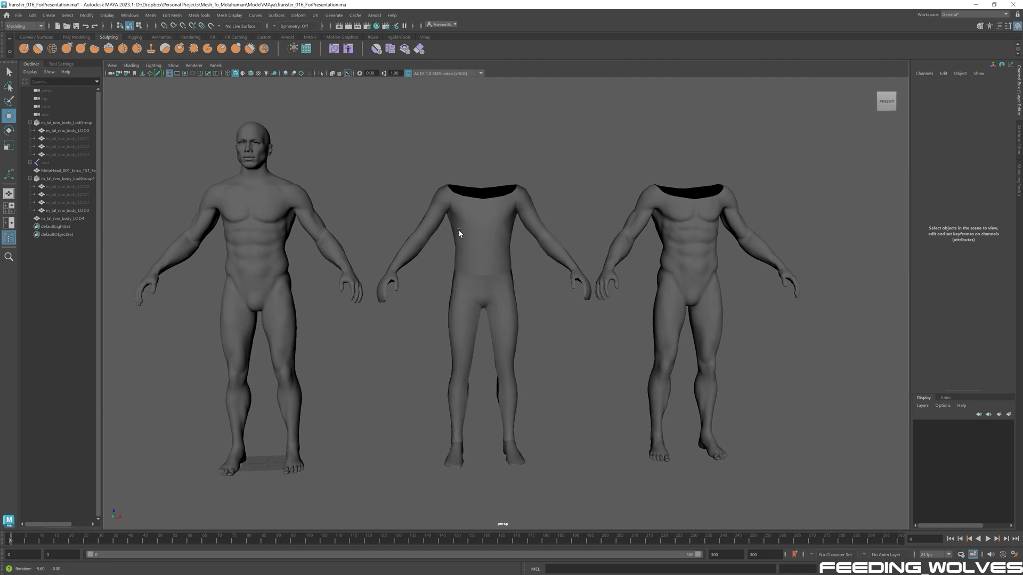
{"action": "right_click_drag", "start_coordinate": [459, 226], "coordinate": [557, 231], "text": "alt"}
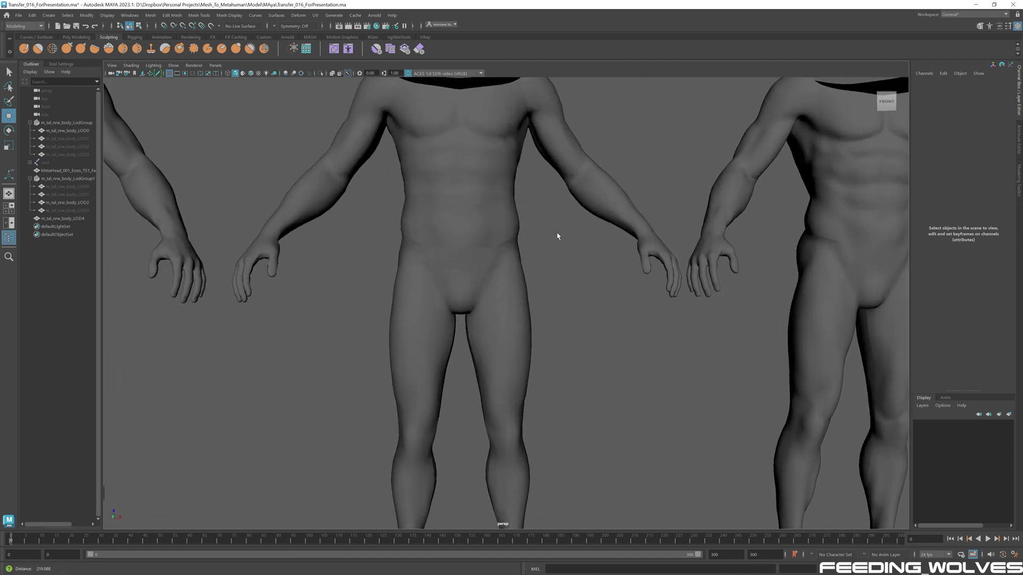
{"action": "left_click", "coordinate": [445, 207]}
{"action": "right_click_drag", "start_coordinate": [485, 189], "coordinate": [546, 187], "text": "alt"}
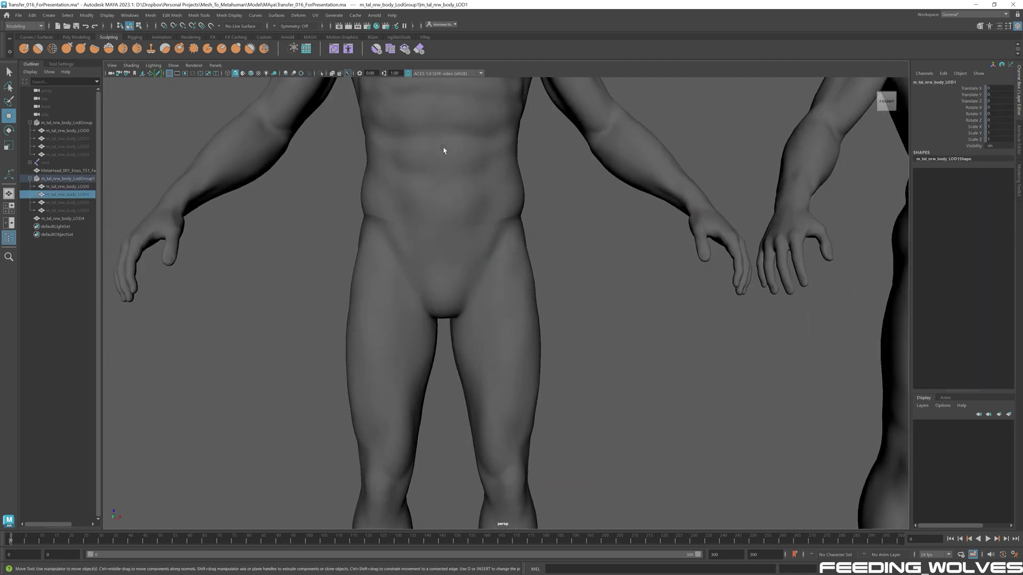
{"action": "left_click", "coordinate": [443, 151]}
{"action": "right_click_drag", "start_coordinate": [522, 239], "coordinate": [501, 239], "text": "alt"}
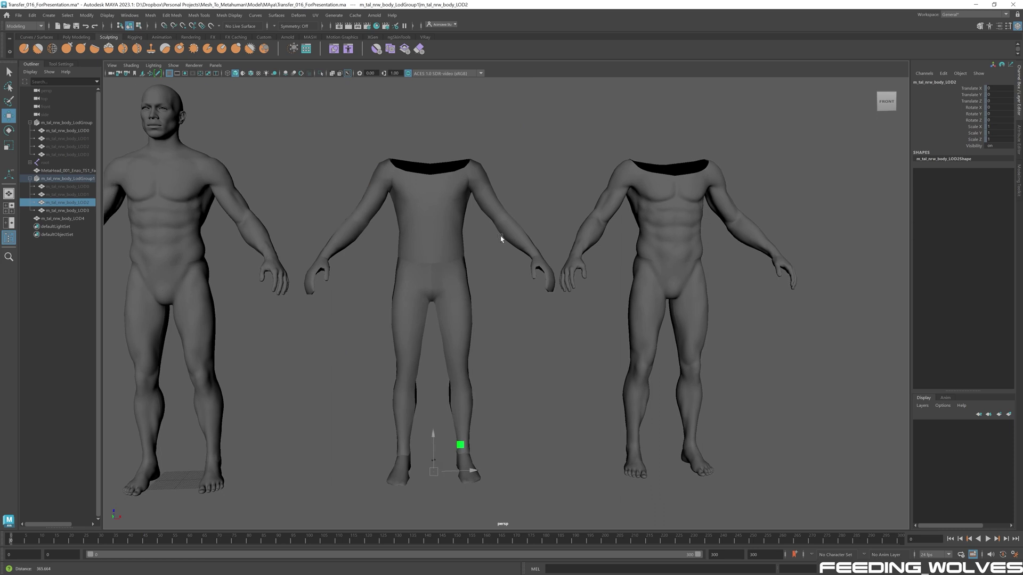
Set the start percentages of m_tal_nrw_body_LodGroup to 200 for LOD 1, 150 for LOD 2 and 100 for LOD 3.
{"action": "left_click_drag", "start_coordinate": [501, 238], "coordinate": [312, 202], "text": "alt"}
{"action": "left_click", "coordinate": [75, 124]}
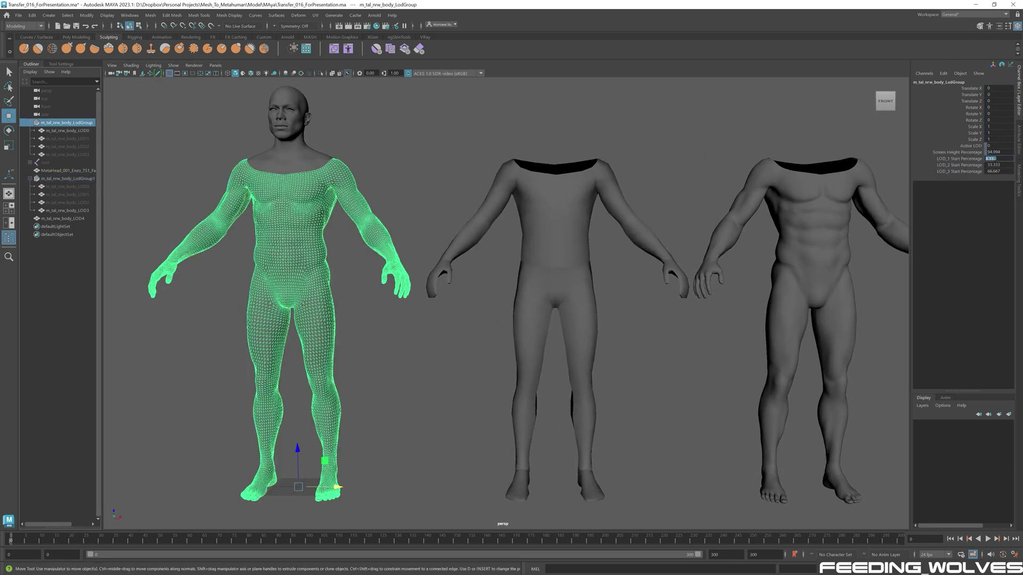
{"action": "left_click", "coordinate": [994, 159]}
{"action": "type", "text": "20"}
{"action": "key", "text": "Tab"}
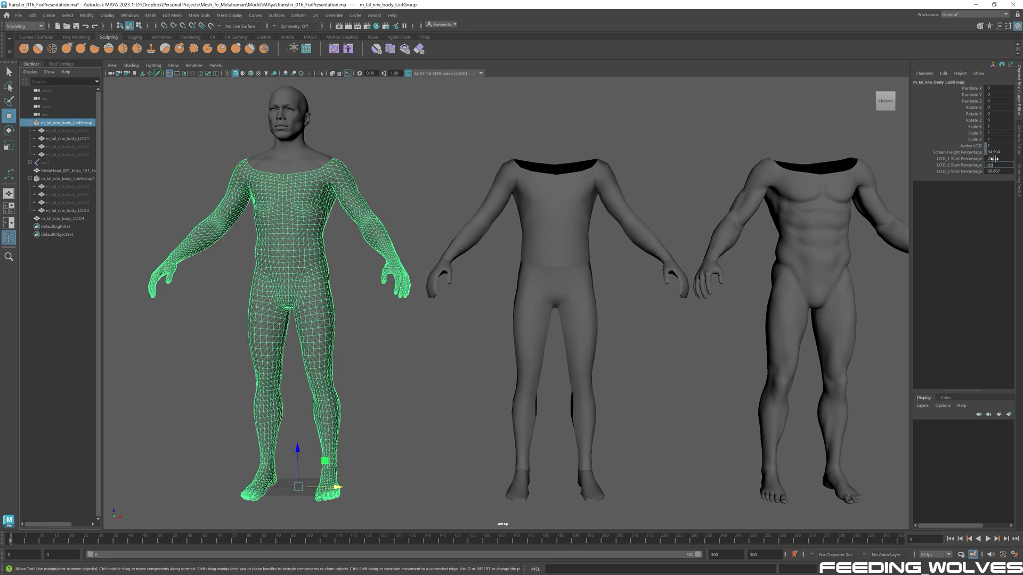
{"action": "key", "text": "Tab"}
{"action": "key", "text": "Return"}
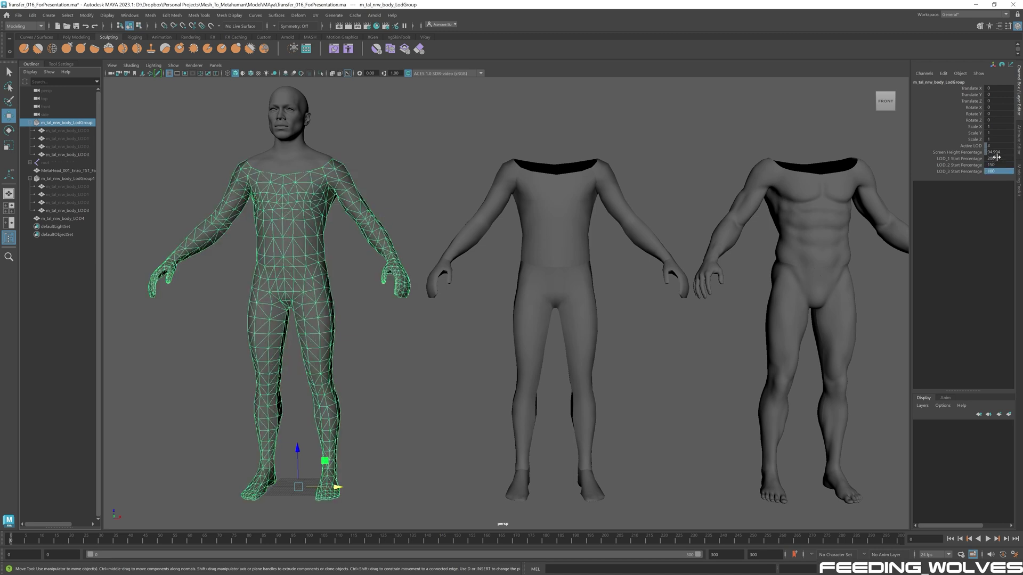
Create a blend shape on the skinned LOD1 body from the reshaped LOD1 copy and set its weight to 1.
{"action": "right_click_drag", "start_coordinate": [334, 278], "coordinate": [519, 232], "text": "alt"}
{"action": "left_click_drag", "start_coordinate": [519, 233], "coordinate": [550, 241], "text": "alt"}
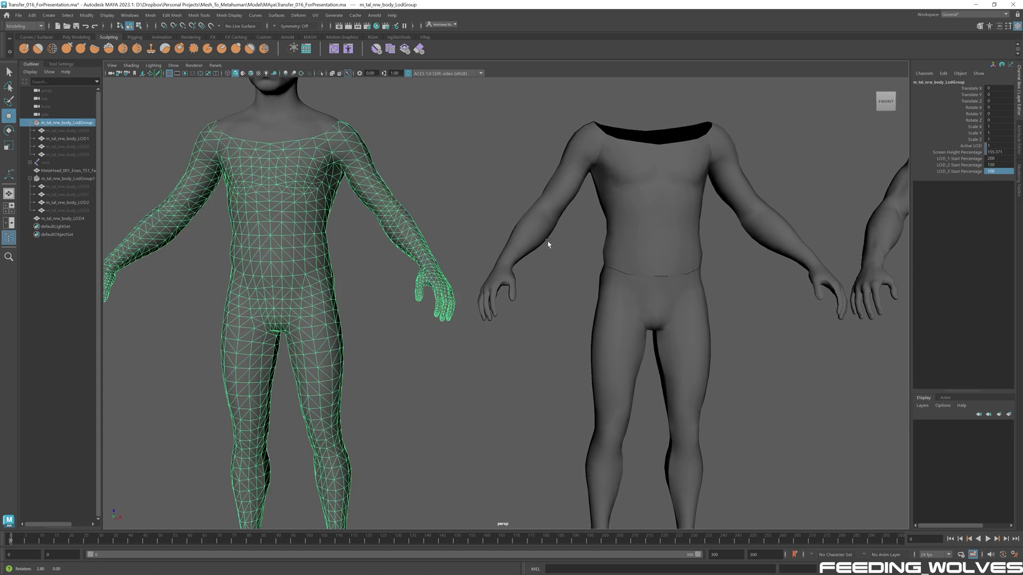
{"action": "left_click", "coordinate": [753, 197]}
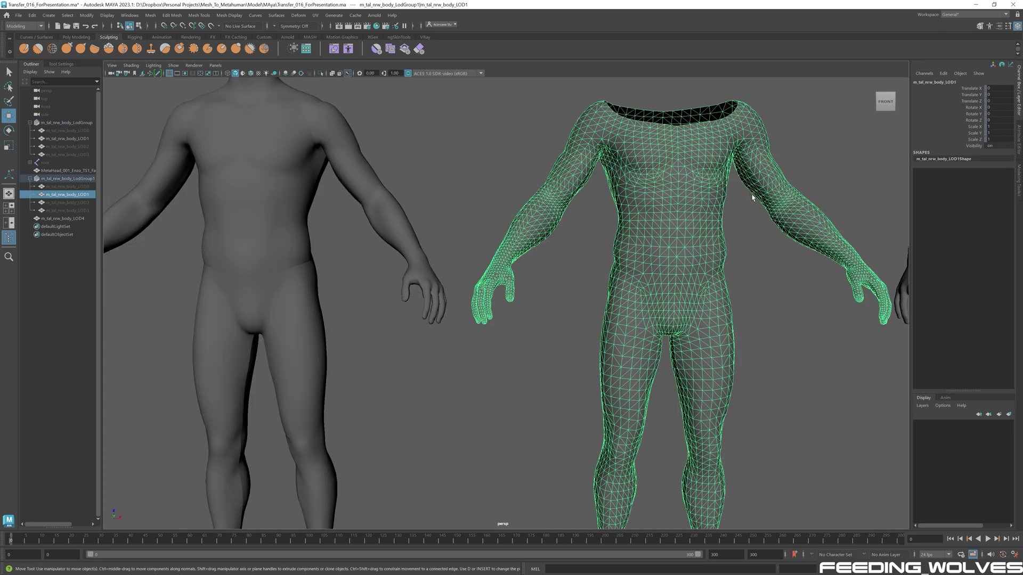
{"action": "left_click", "coordinate": [248, 188], "text": "shift"}
{"action": "left_click", "coordinate": [334, 48]}
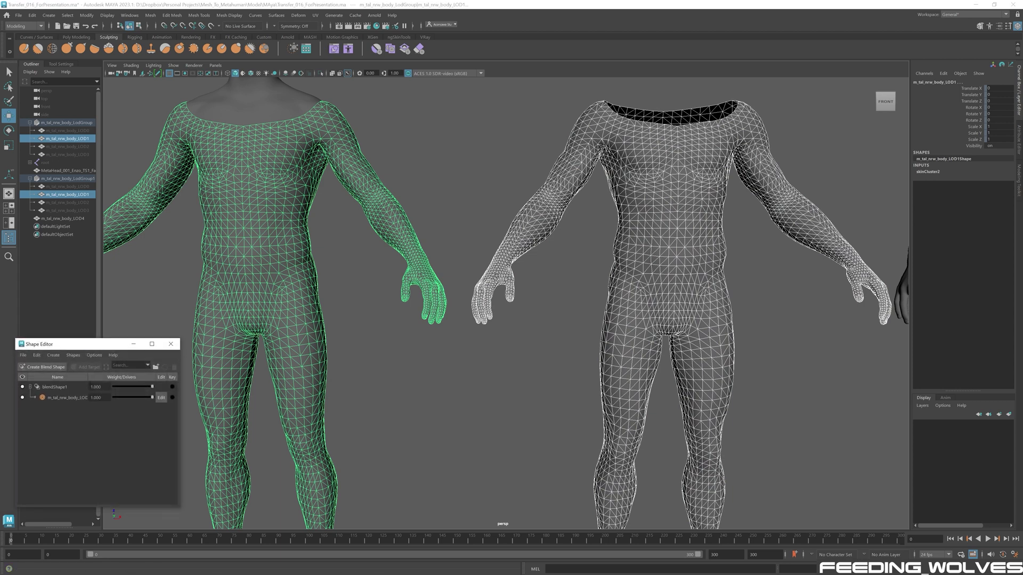
{"action": "left_click", "coordinate": [43, 367]}
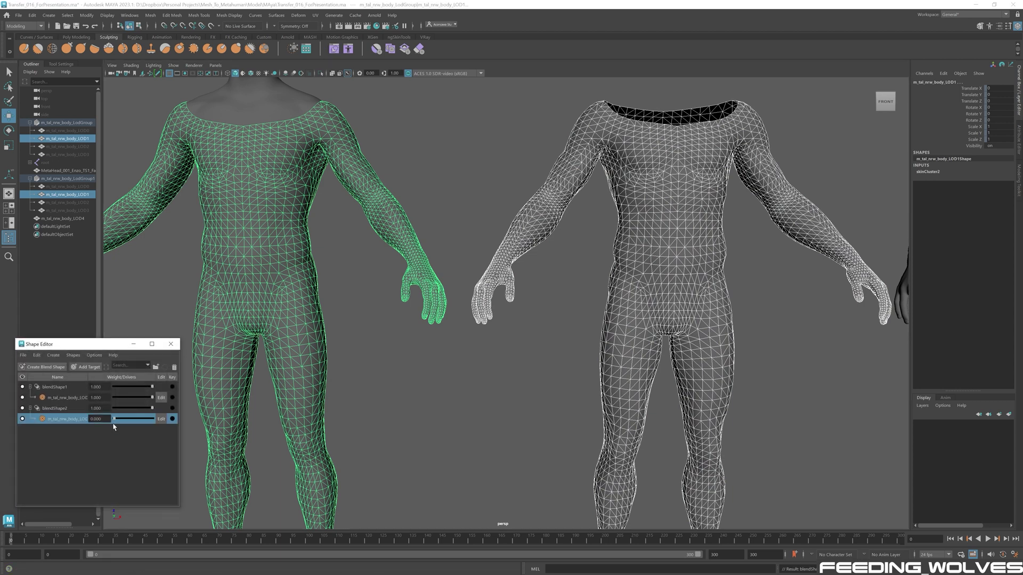
{"action": "left_click_drag", "start_coordinate": [113, 419], "coordinate": [306, 417]}
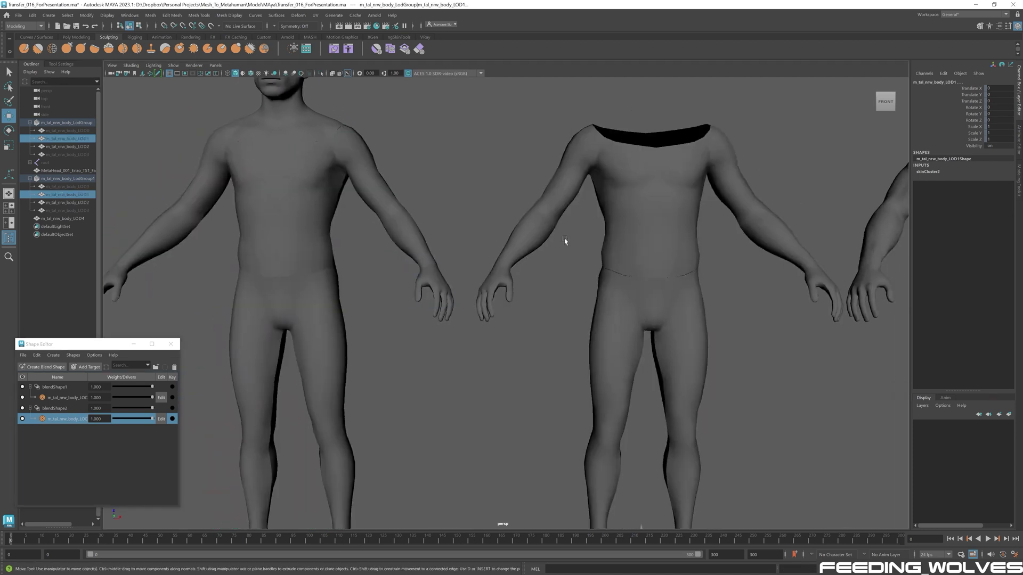
Add a blend shape to the skinned LOD2 body from the reshaped LOD2 copy with its weight at 1.
{"action": "left_click", "coordinate": [674, 240]}
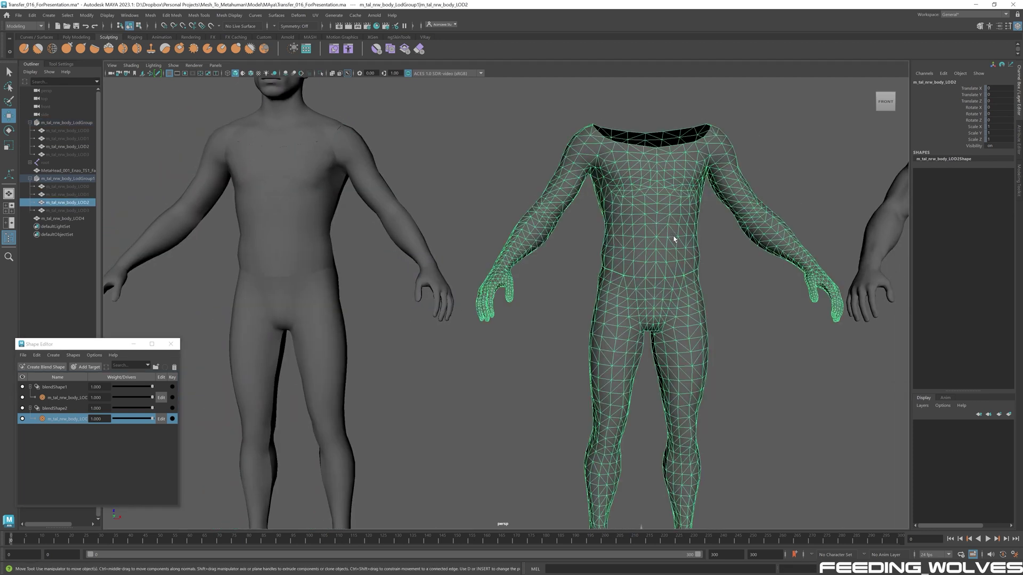
{"action": "left_click", "coordinate": [308, 245], "text": "shift"}
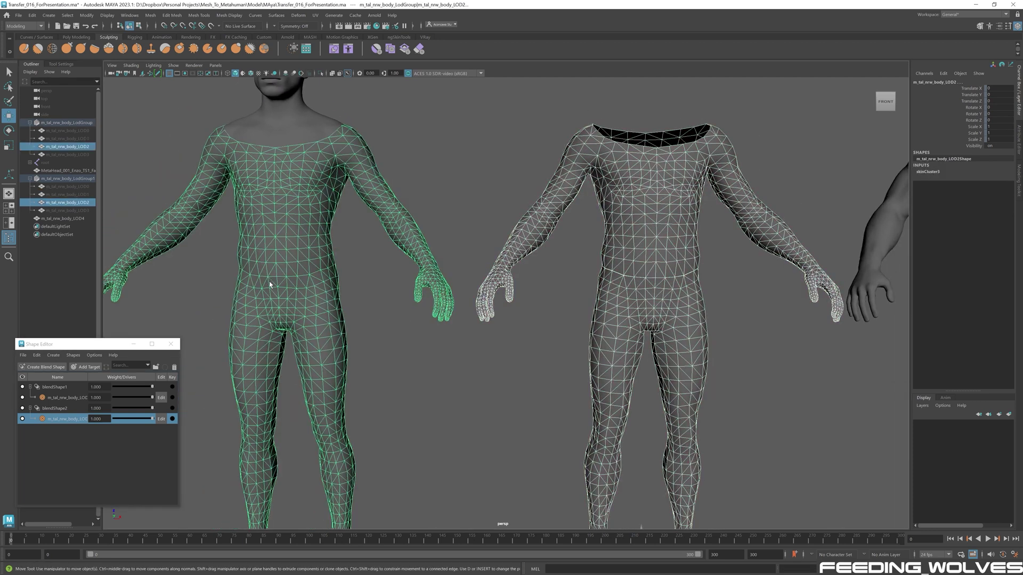
{"action": "left_click", "coordinate": [33, 369]}
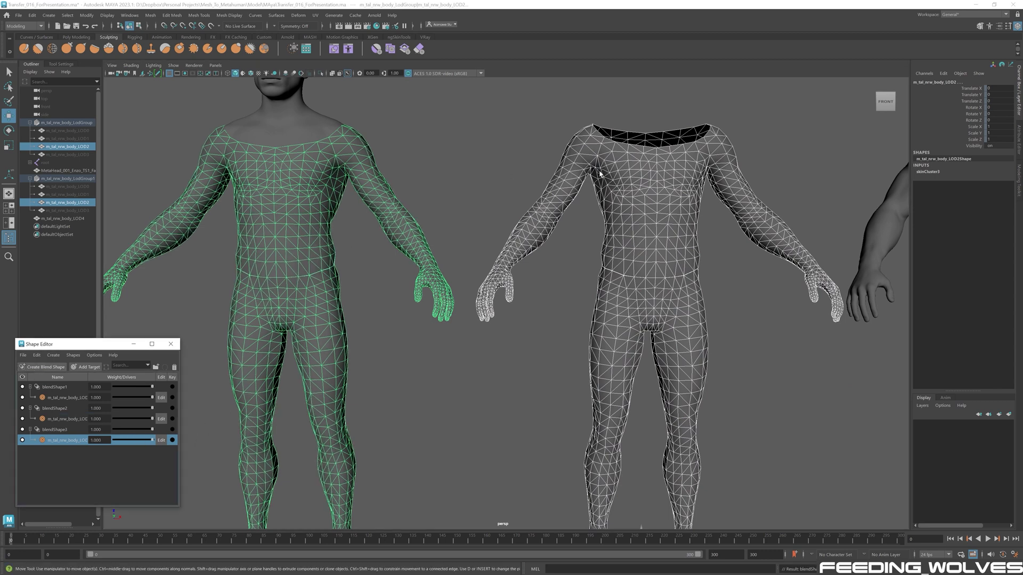
{"action": "right_click_drag", "start_coordinate": [611, 172], "coordinate": [644, 155]}
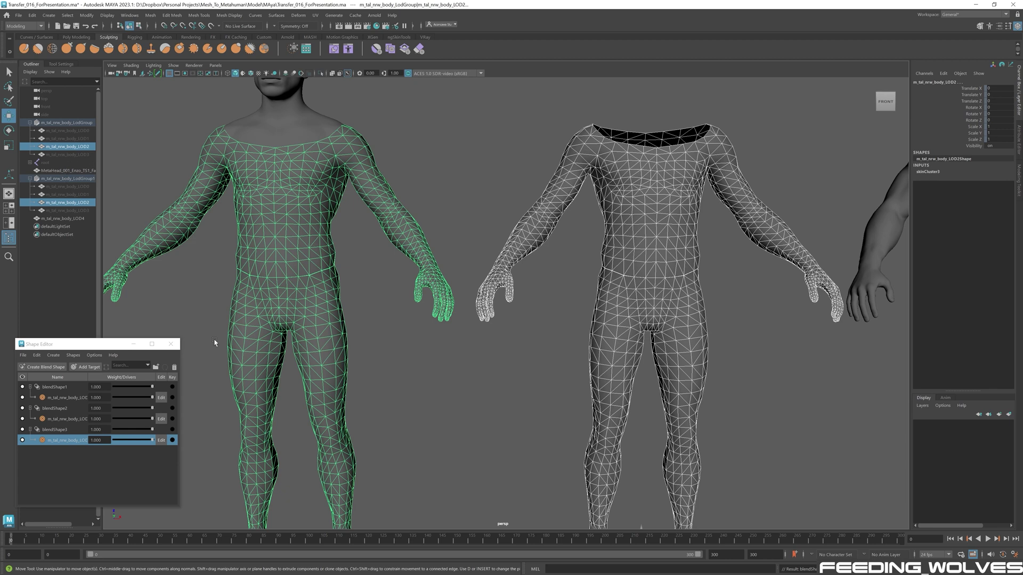
{"action": "right_click_drag", "start_coordinate": [630, 167], "coordinate": [660, 153]}
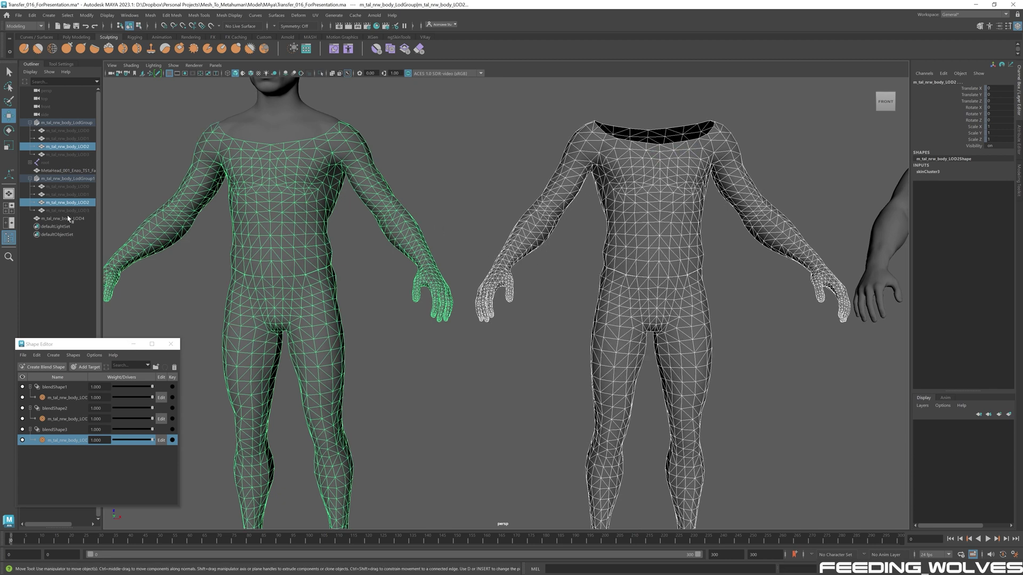
Delete the sculpted duplicate m_tal_nrw_body_LOD4, the copied m_tal_nrw_body_LodGroup1 and the MetaHead face mesh.
{"action": "left_click", "coordinate": [69, 219]}
{"action": "key", "text": "Delete"}
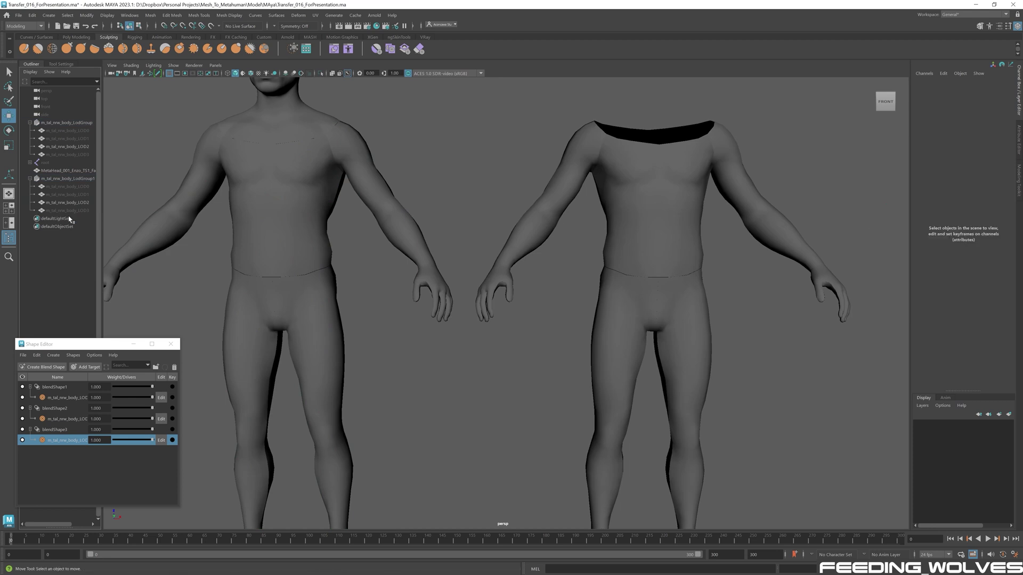
{"action": "left_click", "coordinate": [69, 179]}
{"action": "key", "text": "Delete"}
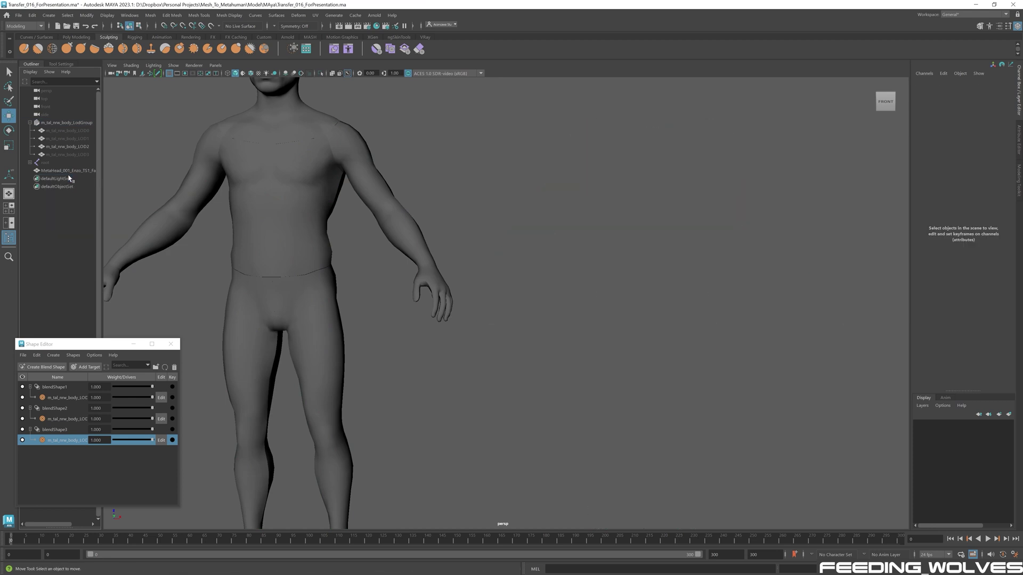
{"action": "key", "text": "f"}
{"action": "left_click", "coordinate": [94, 171]}
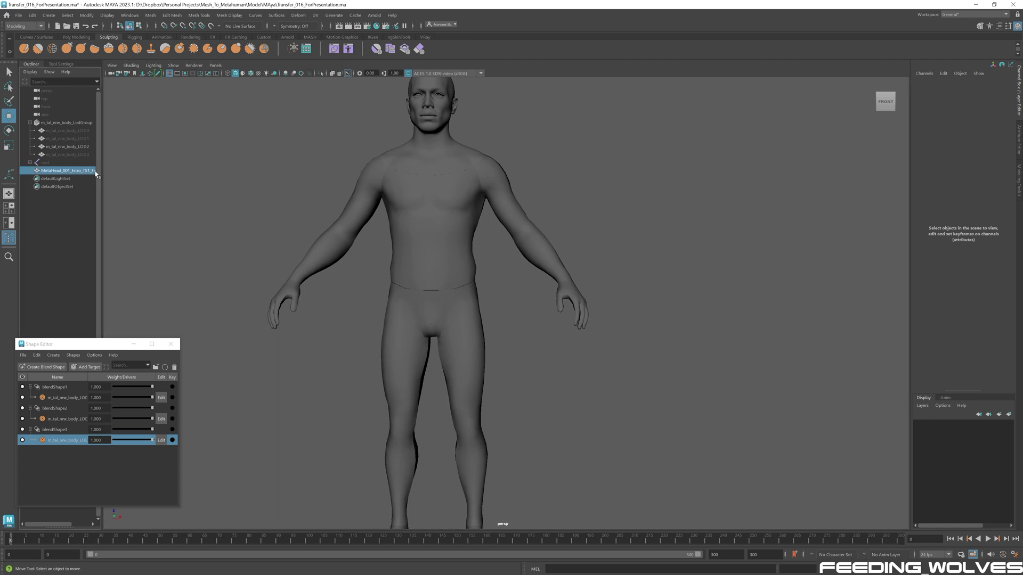
{"action": "key", "text": "Delete"}
Examine the blend-shaped LOD0 and LOD1 bodies at different viewing distances and the LOD start percentages of m_tal_nrw_body_LodGroup.
{"action": "right_click_drag", "start_coordinate": [417, 182], "coordinate": [372, 210], "text": "alt"}
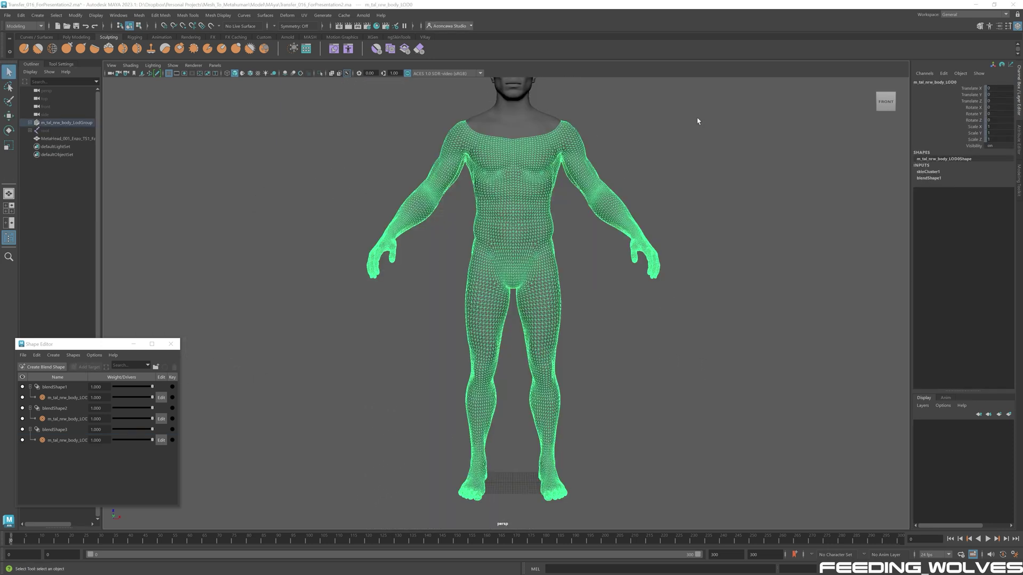
{"action": "right_click", "coordinate": [542, 168]}
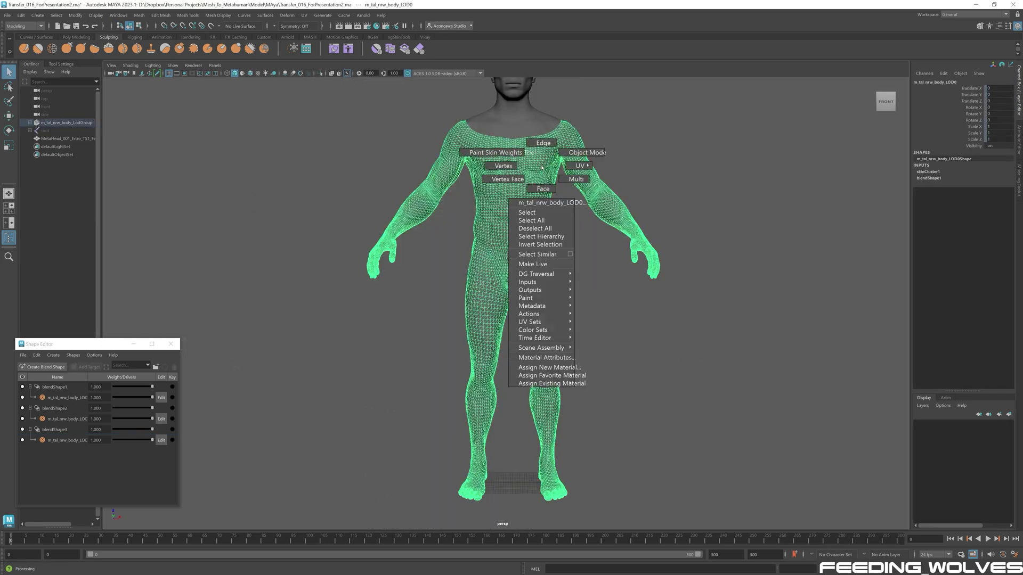
{"action": "right_click_drag", "start_coordinate": [533, 167], "coordinate": [537, 231]}
{"action": "left_click", "coordinate": [527, 211]}
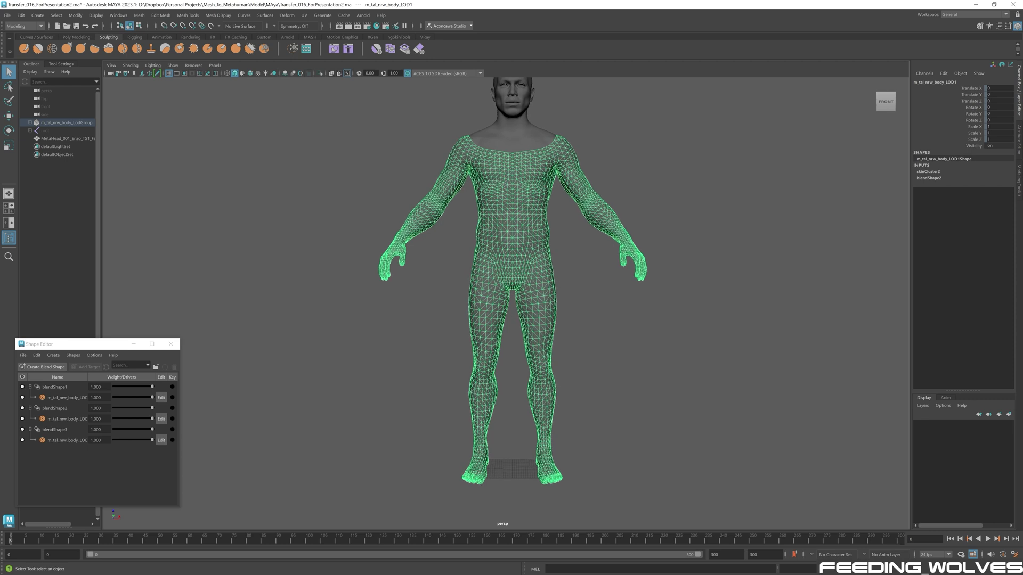
{"action": "left_click", "coordinate": [45, 124]}
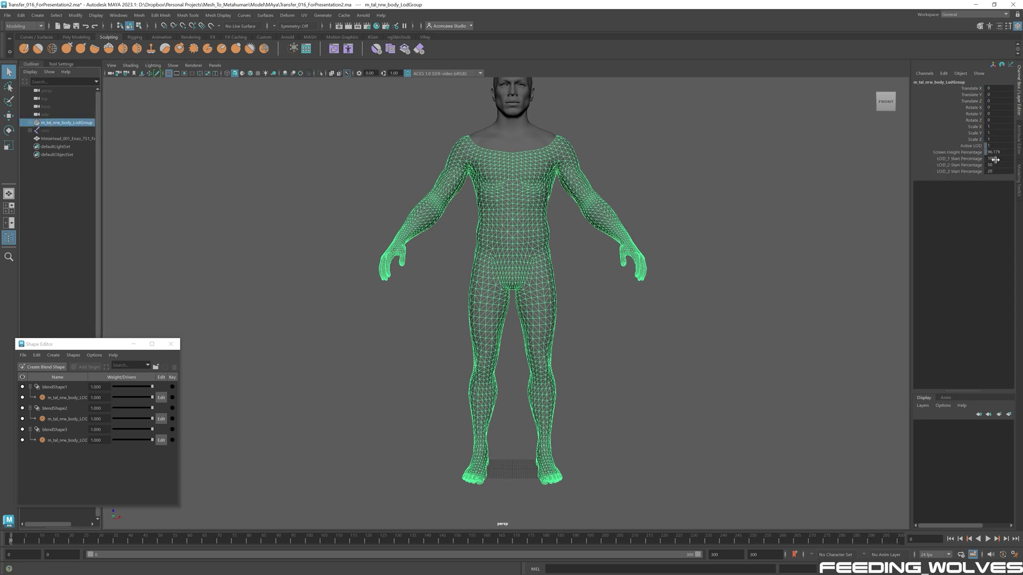
{"action": "right_click_drag", "start_coordinate": [709, 230], "coordinate": [543, 217], "text": "alt"}
{"action": "middle_click_drag", "start_coordinate": [543, 218], "coordinate": [540, 207], "text": "alt"}
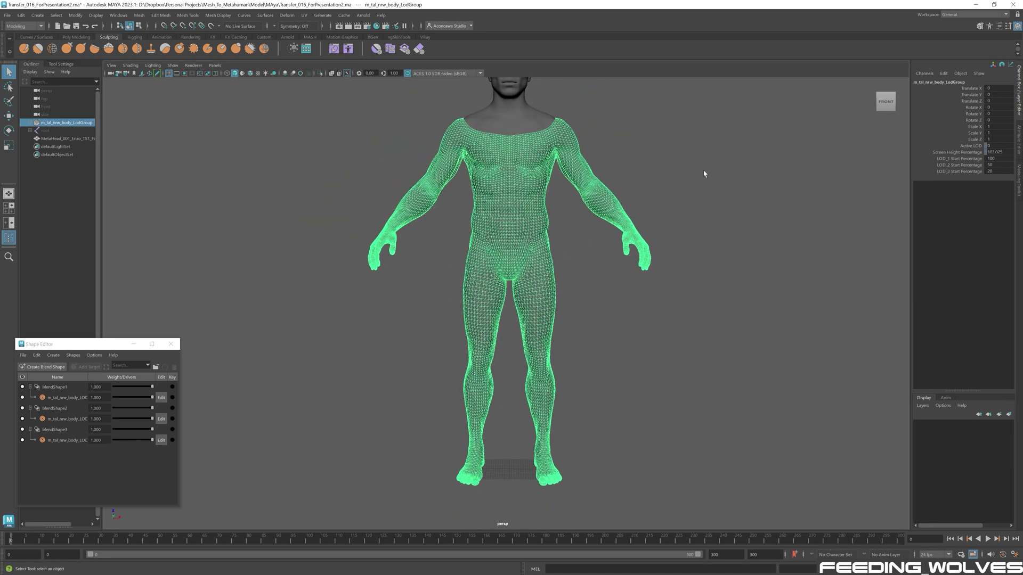
{"action": "left_click", "coordinate": [506, 174]}
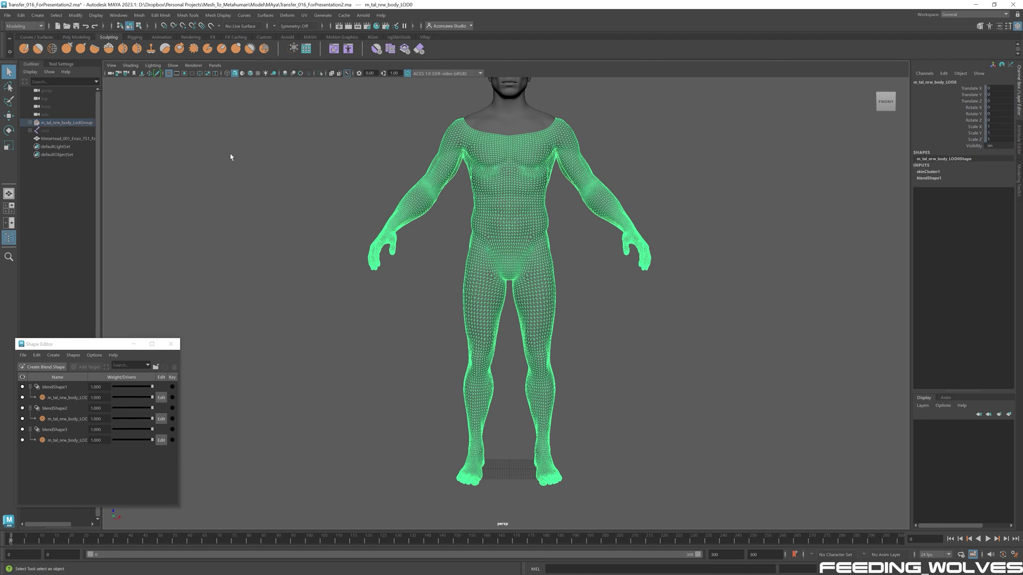
Select all vertices of m_tal_nrw_body_LOD0 and merge them with Merge Vertices.
{"action": "left_click", "coordinate": [30, 123]}
{"action": "right_click_drag", "start_coordinate": [616, 160], "coordinate": [585, 159]}
{"action": "left_click_drag", "start_coordinate": [325, 102], "coordinate": [760, 511]}
{"action": "right_click_drag", "start_coordinate": [497, 193], "coordinate": [496, 165], "text": "shift"}
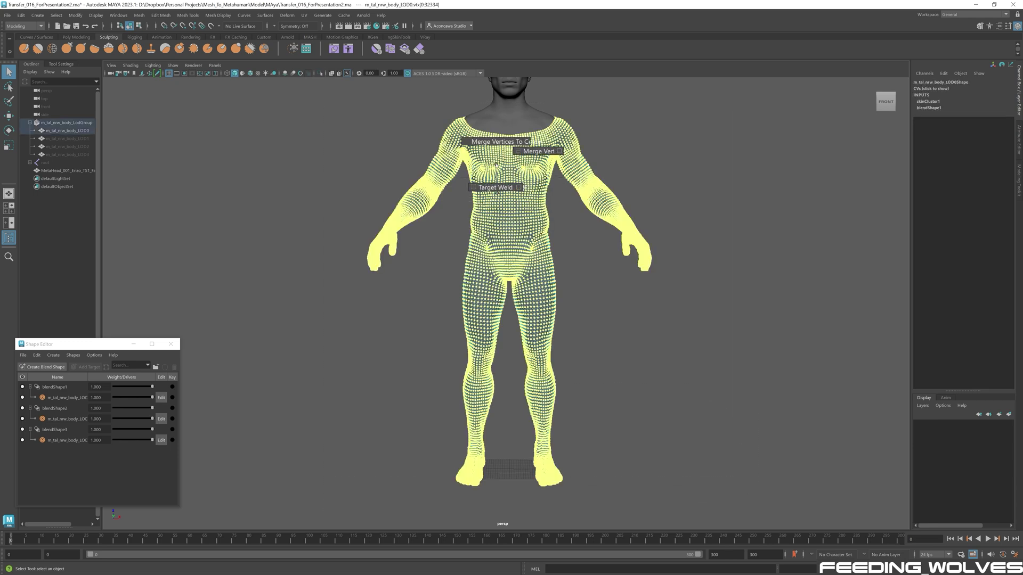
{"action": "left_click", "coordinate": [531, 152]}
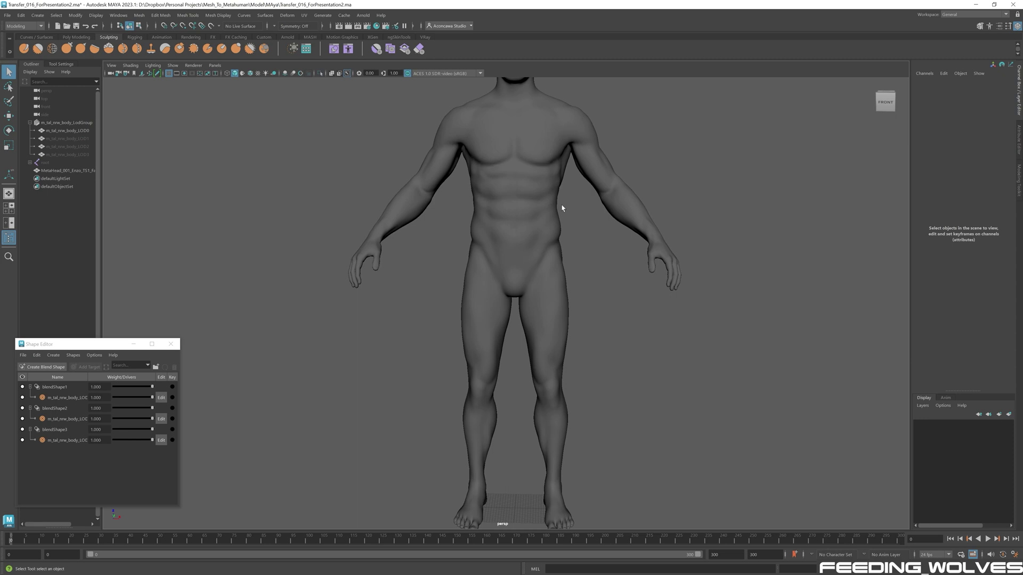
Bring m_tal_nrw_body_LOD1 into display and merge all of its vertices, then clear the selection.
{"action": "scroll", "coordinate": [527, 203], "scroll_direction": "down", "scroll_amount": 3}
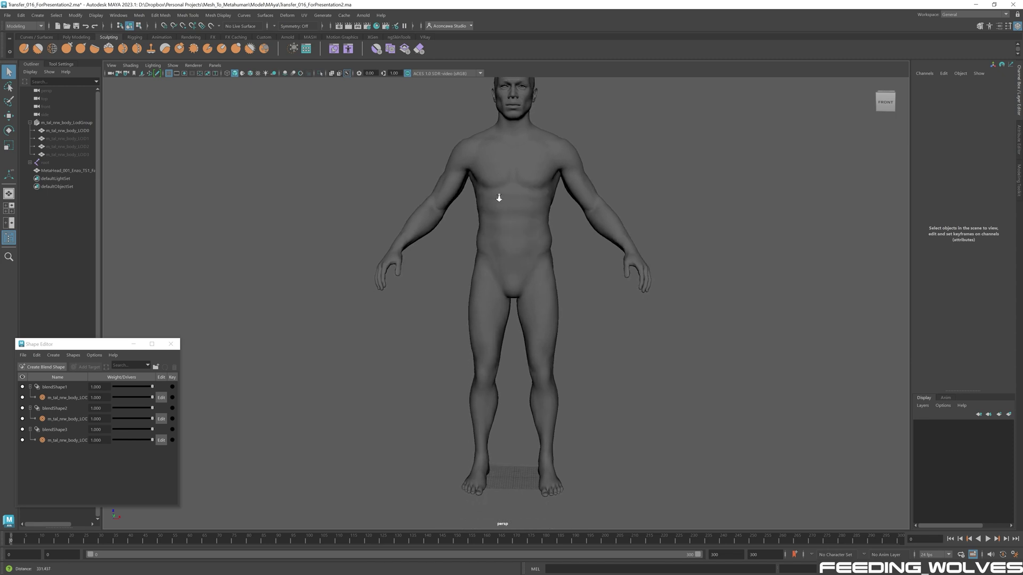
{"action": "left_click", "coordinate": [508, 227]}
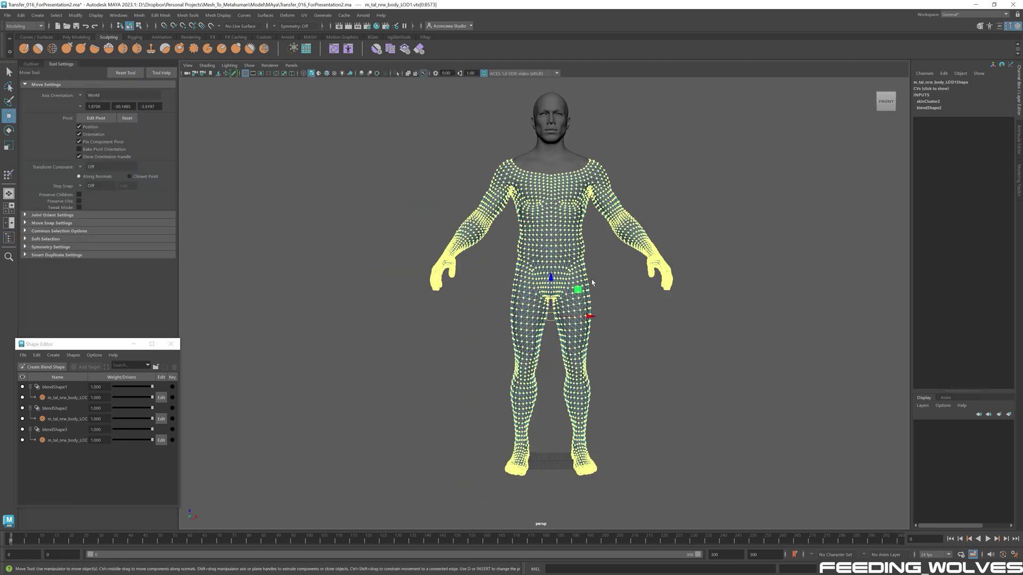
{"action": "right_click_drag", "start_coordinate": [565, 242], "coordinate": [627, 164], "text": "shift"}
{"action": "key", "text": "q"}
{"action": "left_click", "coordinate": [632, 208]}
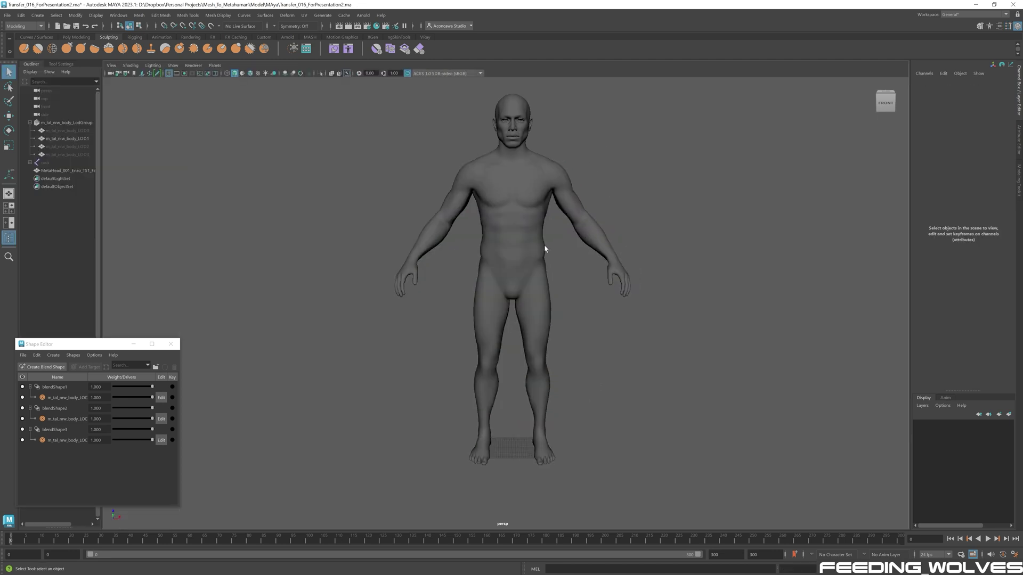
Delete the MetaHead face mesh so only the body LOD group and skeleton are left.
{"action": "mouse_move", "coordinate": [545, 249]}
{"action": "left_mouse_down", "text": "alt"}
{"action": "mouse_move", "coordinate": [527, 241]}
{"action": "mouse_move", "coordinate": [536, 243]}
{"action": "left_mouse_up", "text": "alt"}
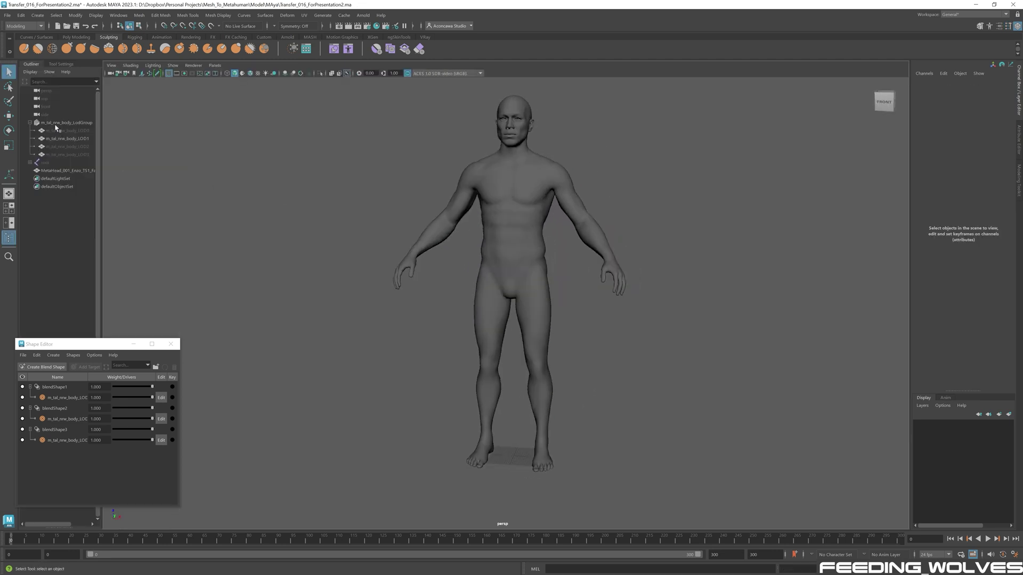
{"action": "left_click", "coordinate": [61, 171]}
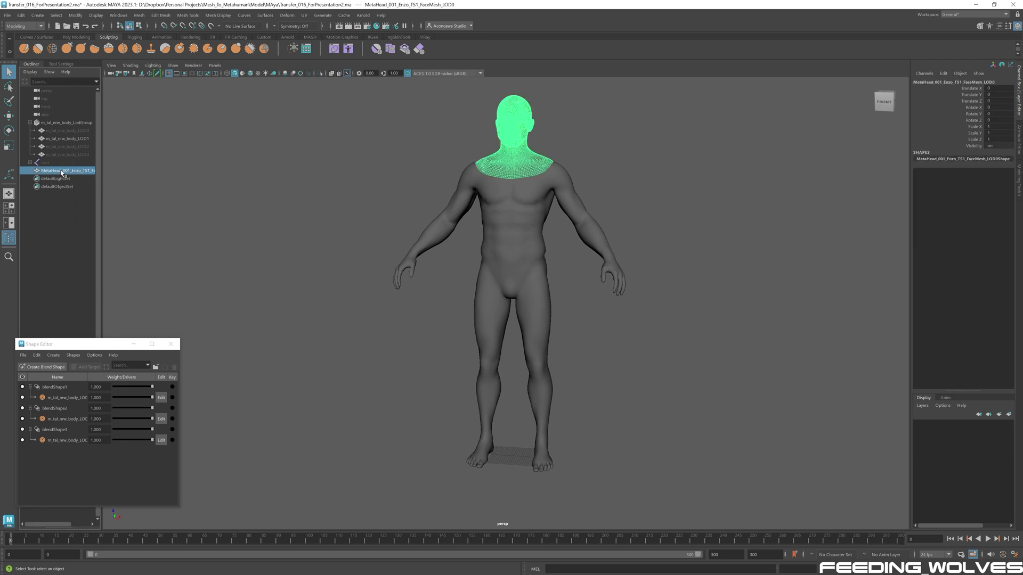
{"action": "key", "text": "Delete"}
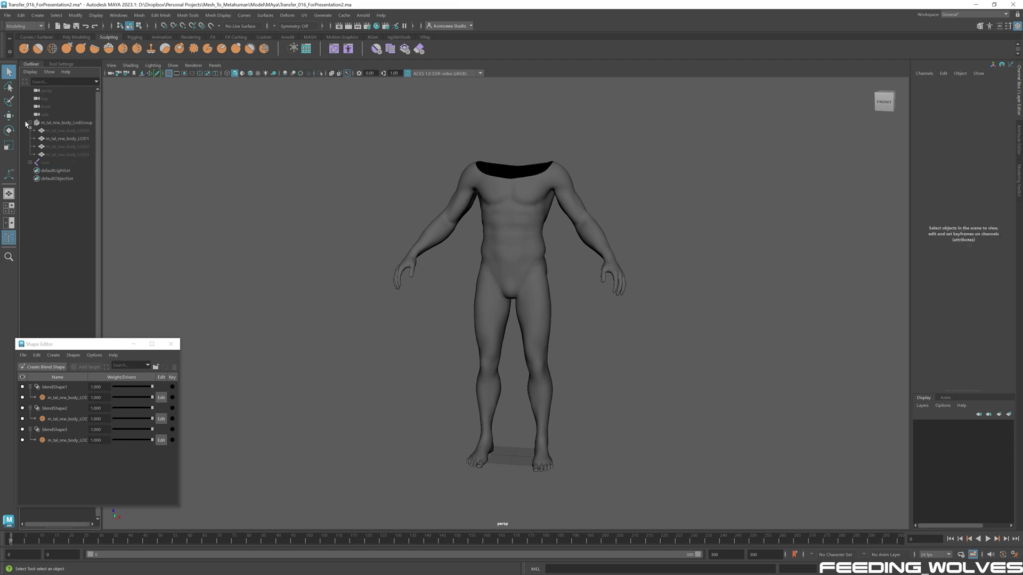
{"action": "scroll", "coordinate": [483, 187], "scroll_direction": "up", "scroll_amount": 3}
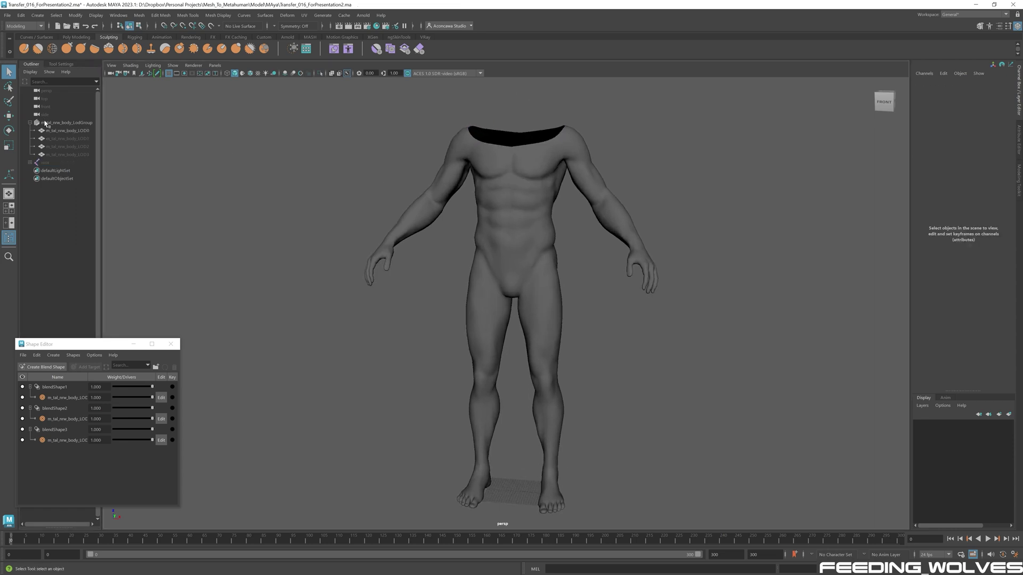
Select m_tal_nrw_body_LodGroup together with the root joint and review the FBX options for exporting the selection, without exporting.
{"action": "left_click", "coordinate": [45, 123]}
{"action": "left_click", "coordinate": [28, 123]}
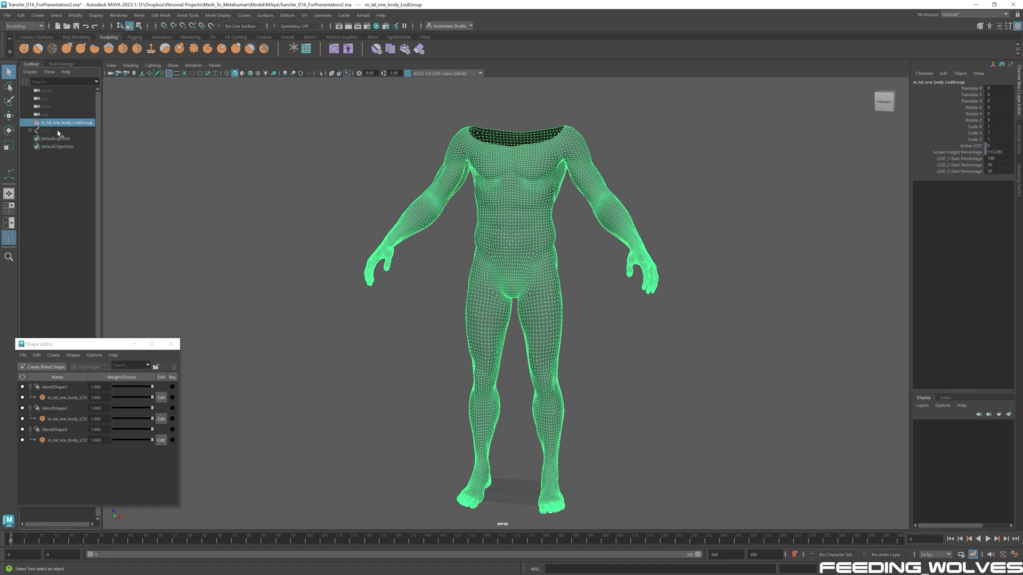
{"action": "left_click", "coordinate": [53, 131], "text": "ctrl"}
{"action": "left_click", "coordinate": [8, 15]}
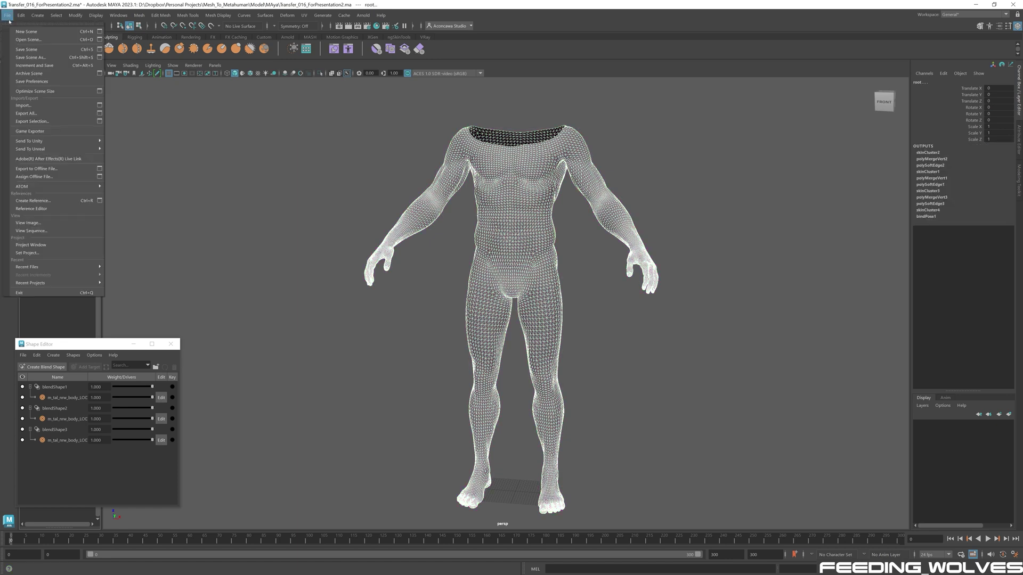
{"action": "left_click", "coordinate": [37, 131]}
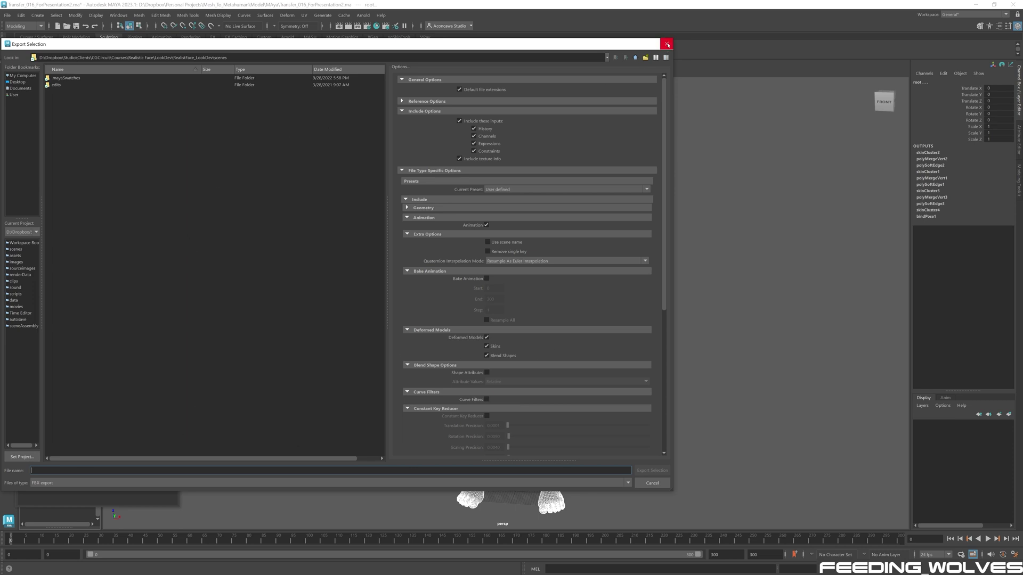
{"action": "left_click", "coordinate": [666, 44]}
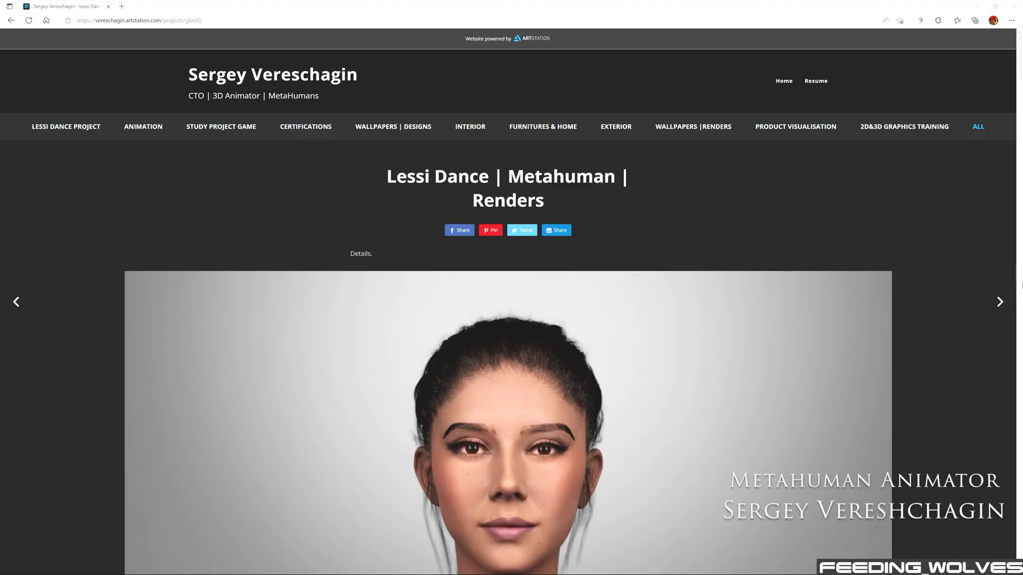
Switch to the web browser and look through the Lessi Dance MetaHuman renders and final animation on ArtStation.
{"action": "scroll", "coordinate": [508, 302], "scroll_direction": "down", "scroll_amount": 7}
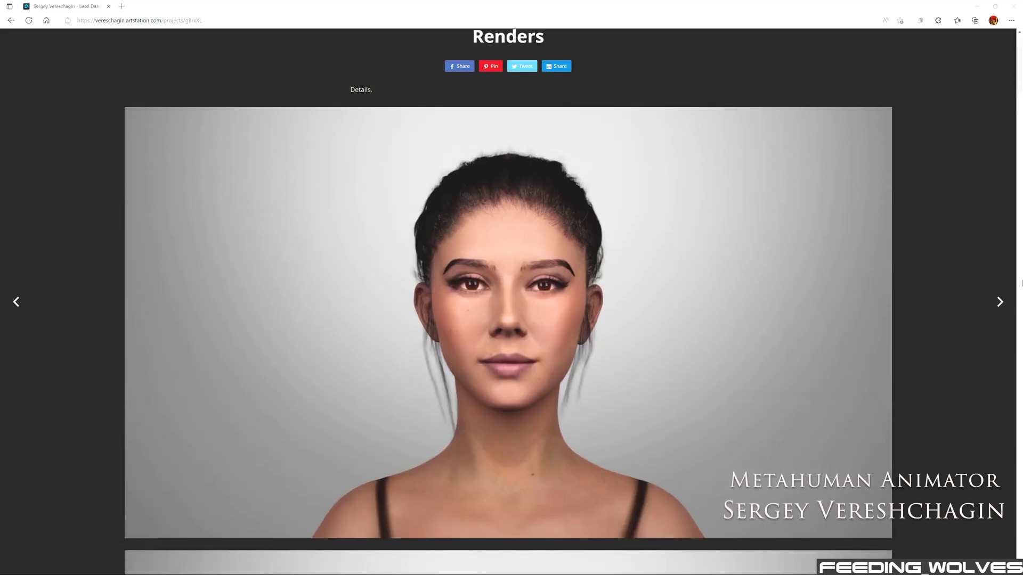
{"action": "scroll", "coordinate": [509, 301], "scroll_direction": "down", "scroll_amount": 5}
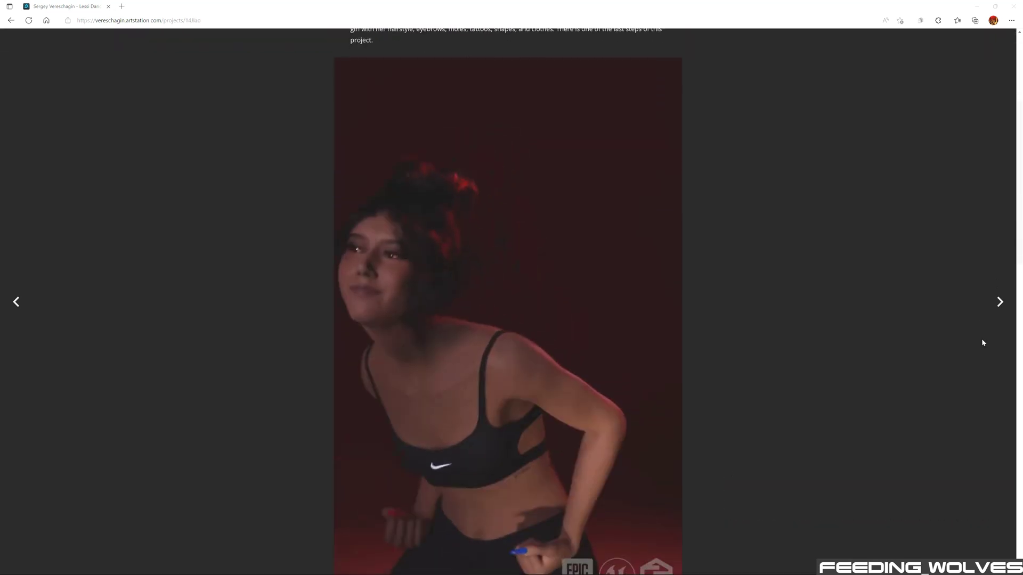
{"action": "scroll", "coordinate": [982, 339], "scroll_direction": "down", "scroll_amount": 2}
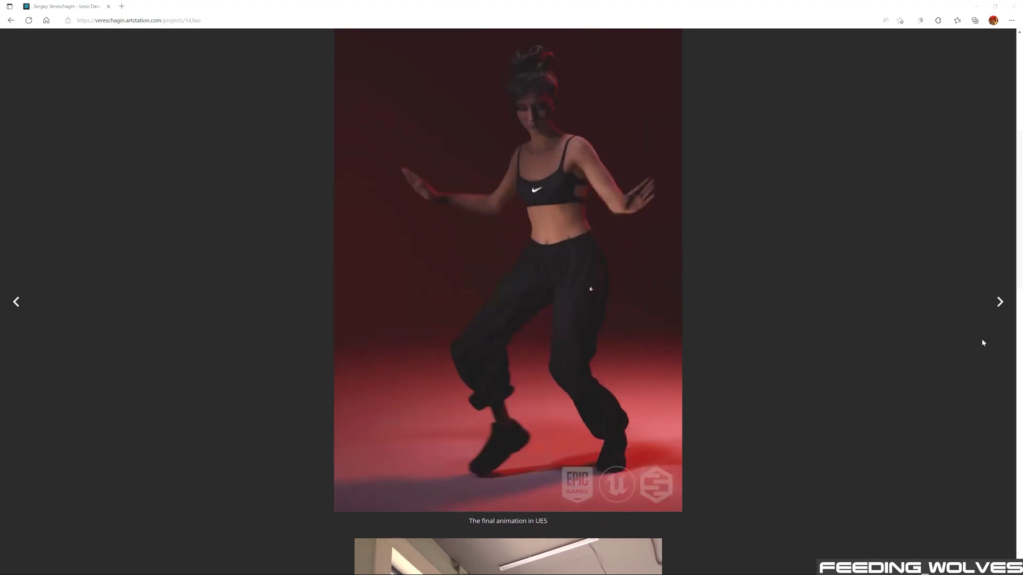
Look further through the Lessi Dance ArtStation page, examining the final UE5 animation and the motion-capture comparison footage.
{"action": "scroll", "coordinate": [983, 341], "scroll_direction": "down", "scroll_amount": 7}
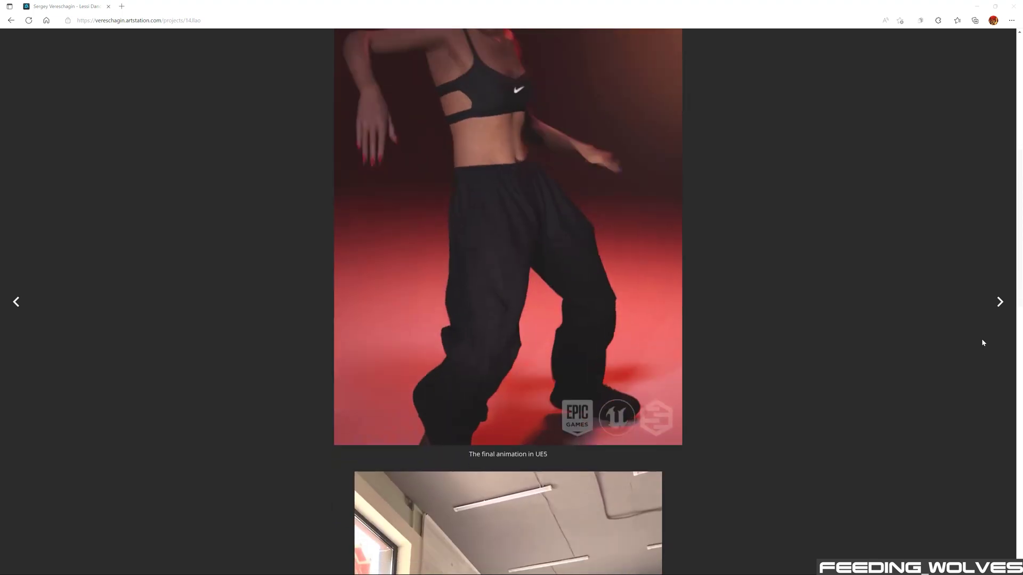
{"action": "scroll", "coordinate": [982, 343], "scroll_direction": "down", "scroll_amount": 3}
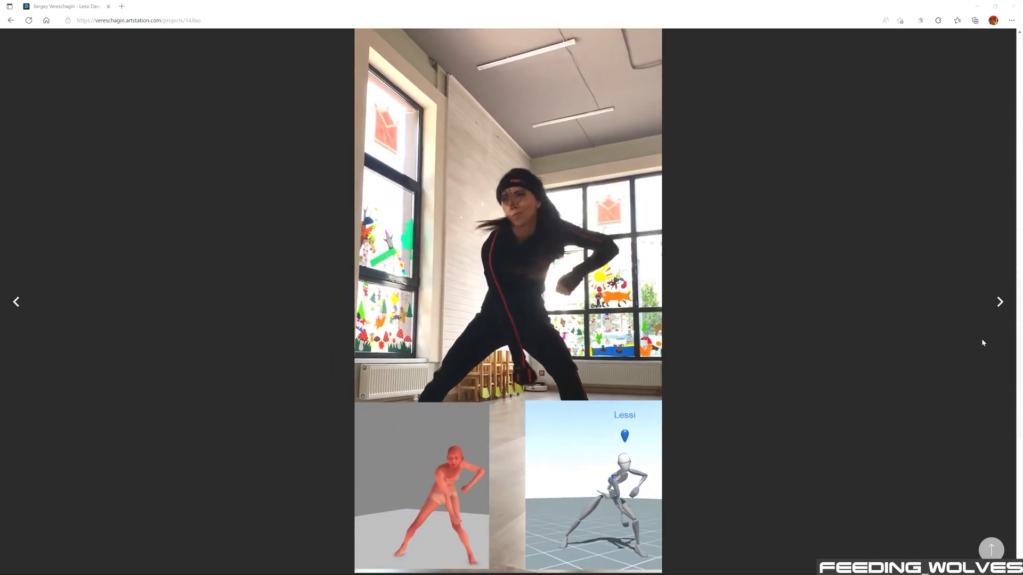
{"action": "scroll", "coordinate": [983, 341], "scroll_direction": "down", "scroll_amount": 7}
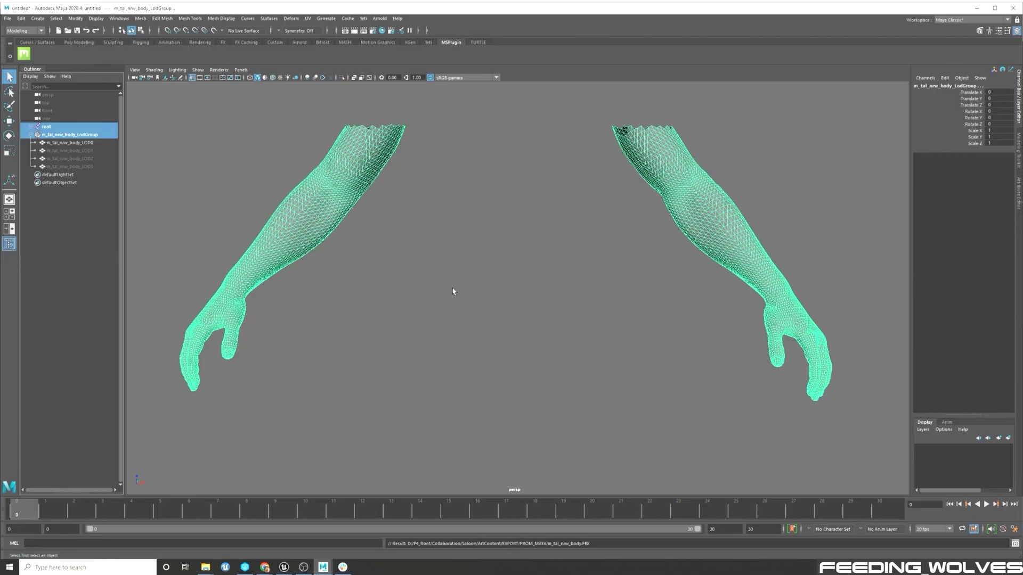
Switch to the Unreal Engine editor.
{"action": "left_click", "coordinate": [284, 567]}
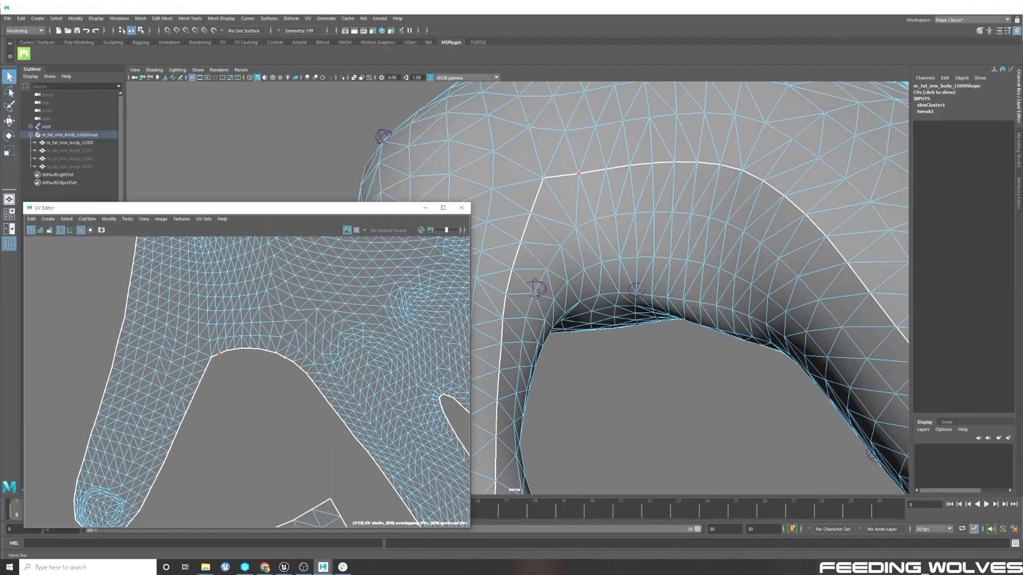
Move a single vertex on the hand's UV seam of m_tal_nrw_body_LOD0 slightly with the Move tool.
{"action": "left_click", "coordinate": [9, 121]}
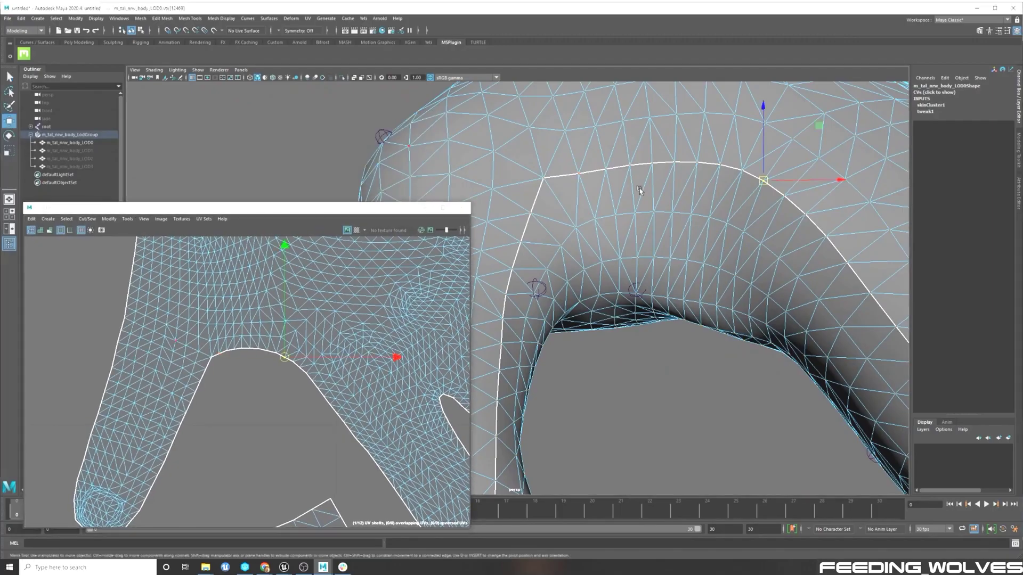
{"action": "left_click_drag", "start_coordinate": [763, 178], "coordinate": [770, 172]}
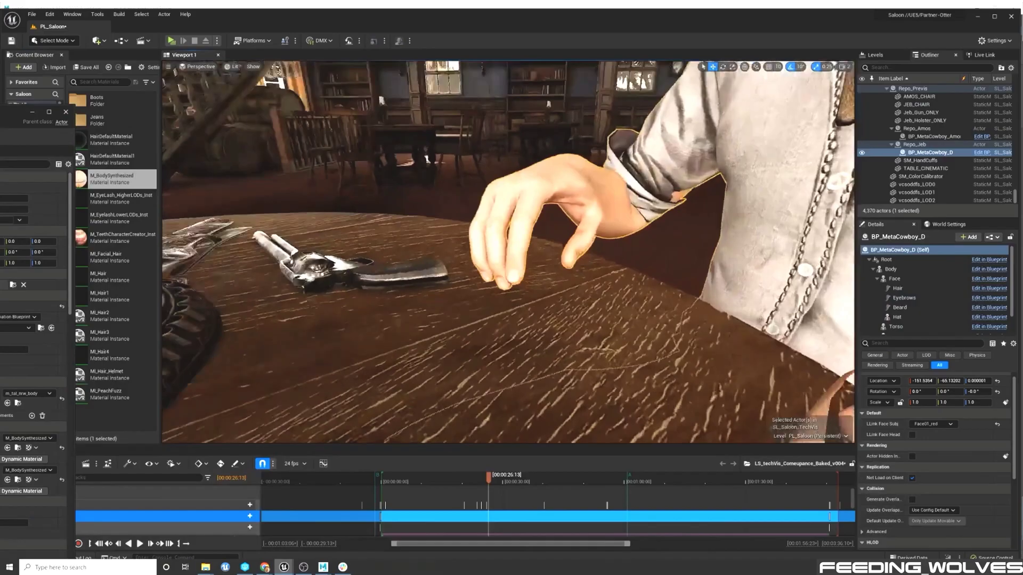